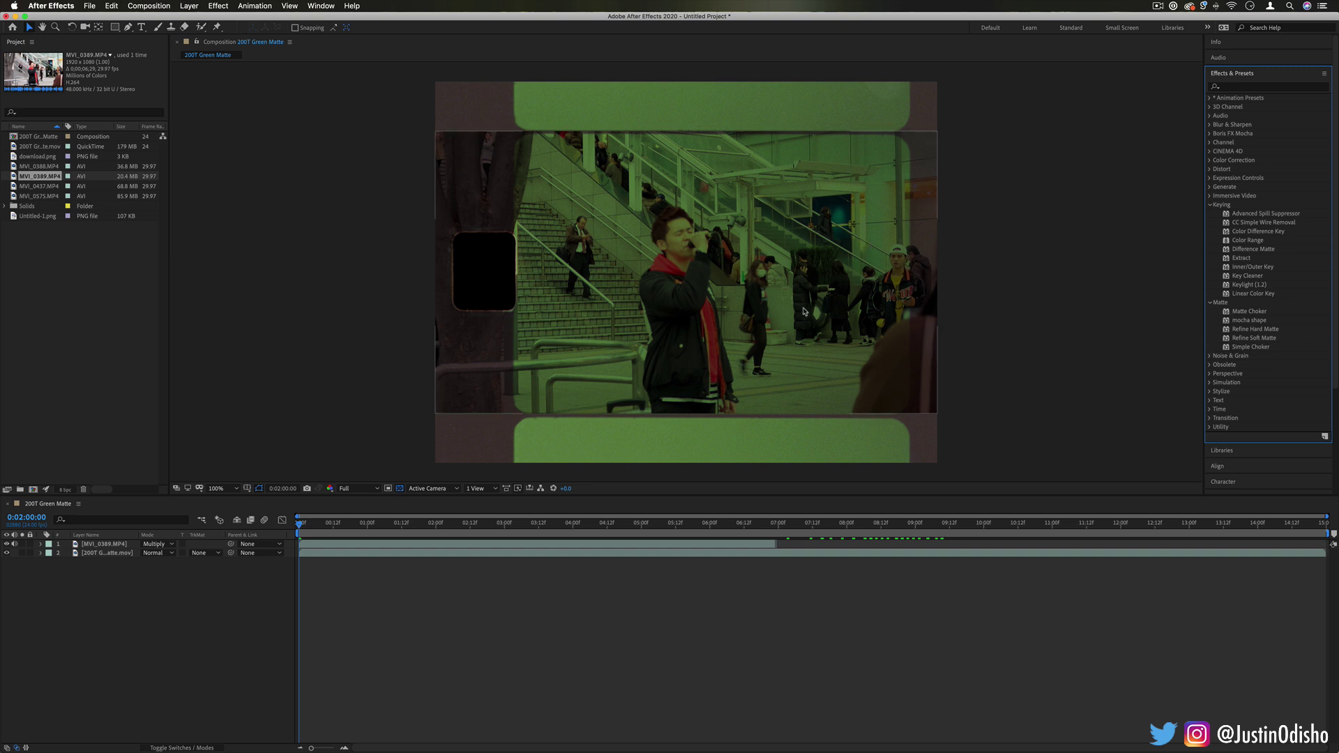
Delete the MVI_0389.MP4 layer from the 200T Green Matte composition.
{"action": "left_click", "coordinate": [98, 544]}
{"action": "key", "text": "Delete"}
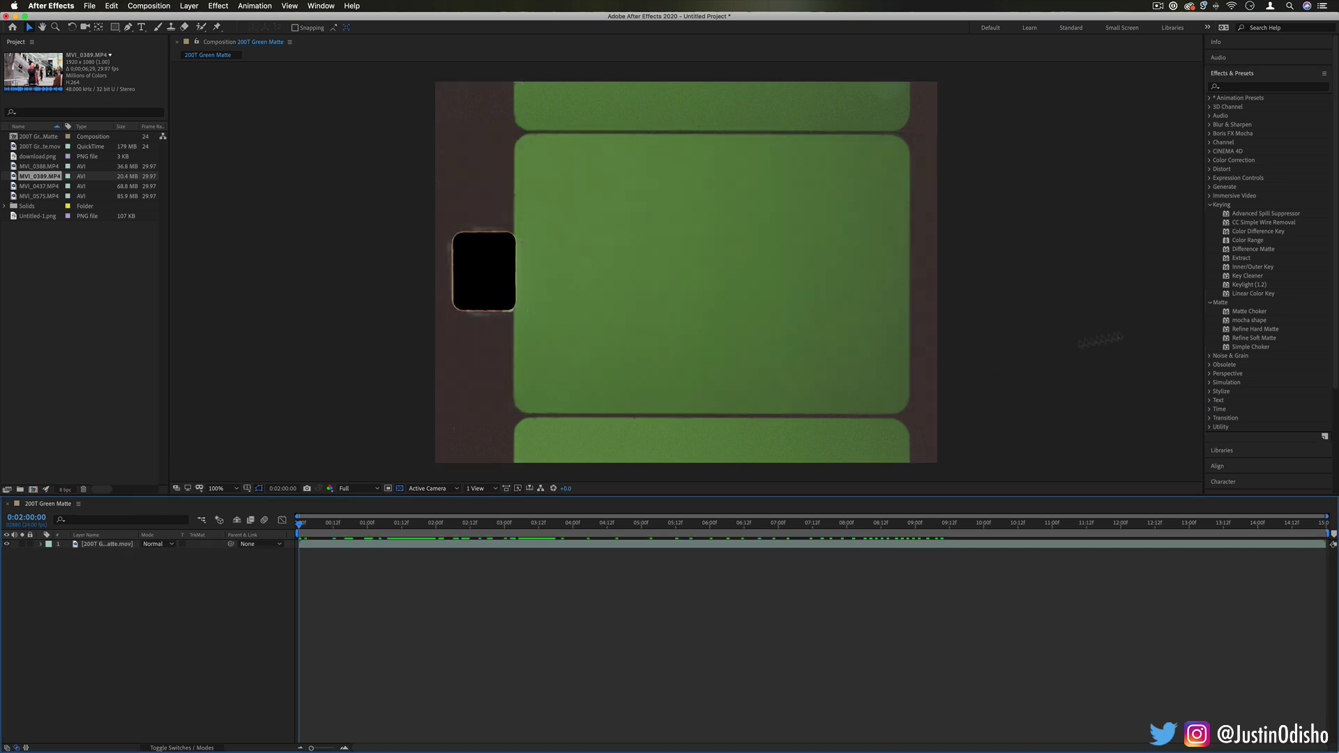
Apply the Keylight (1.2) keying effect to the 200T Green Matte layer.
{"action": "left_click", "coordinate": [1219, 206]}
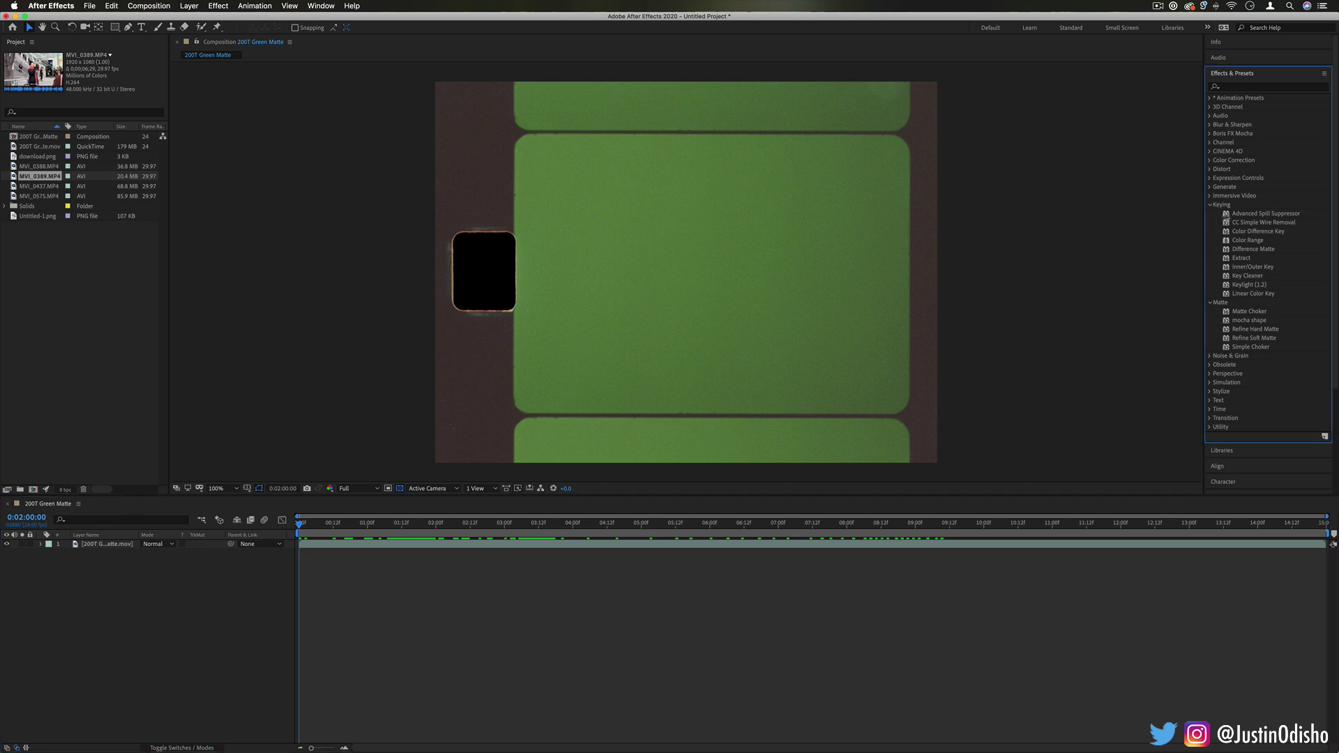
{"action": "left_click", "coordinate": [1247, 285]}
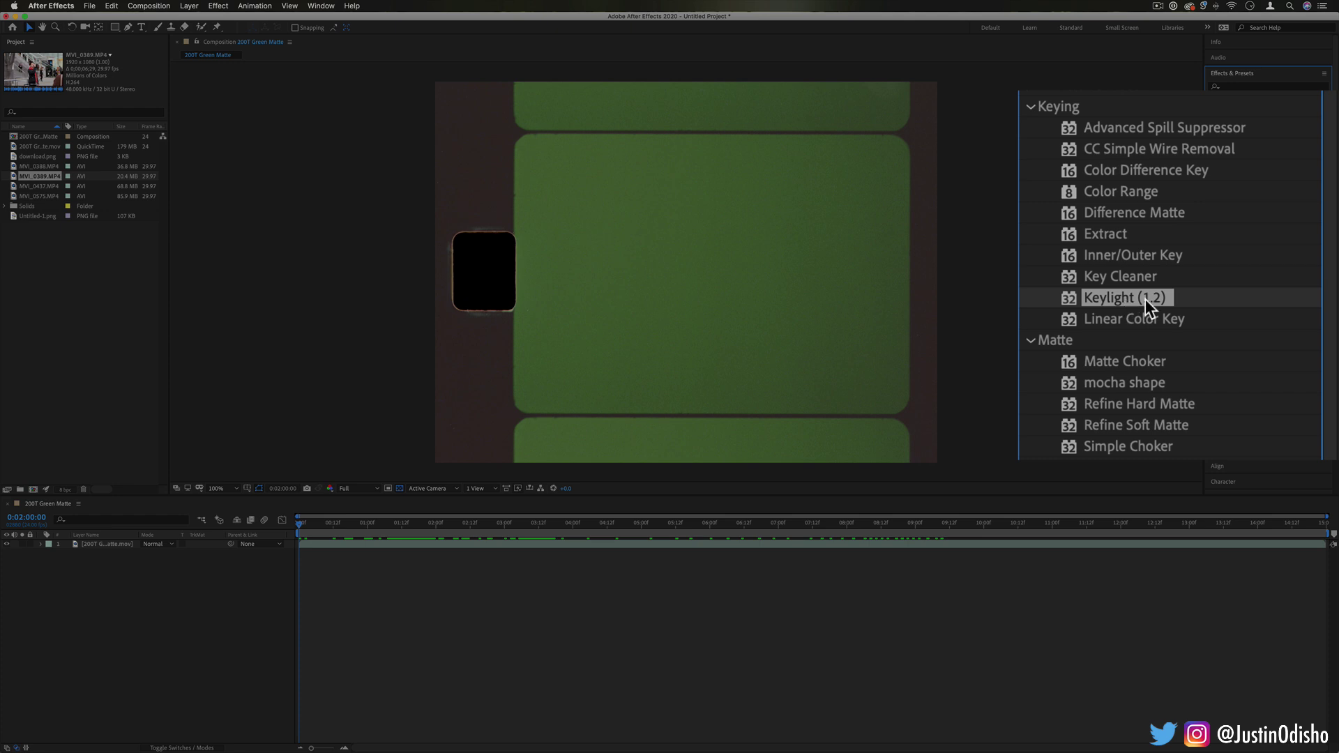
{"action": "left_click_drag", "start_coordinate": [316, 532], "coordinate": [108, 546]}
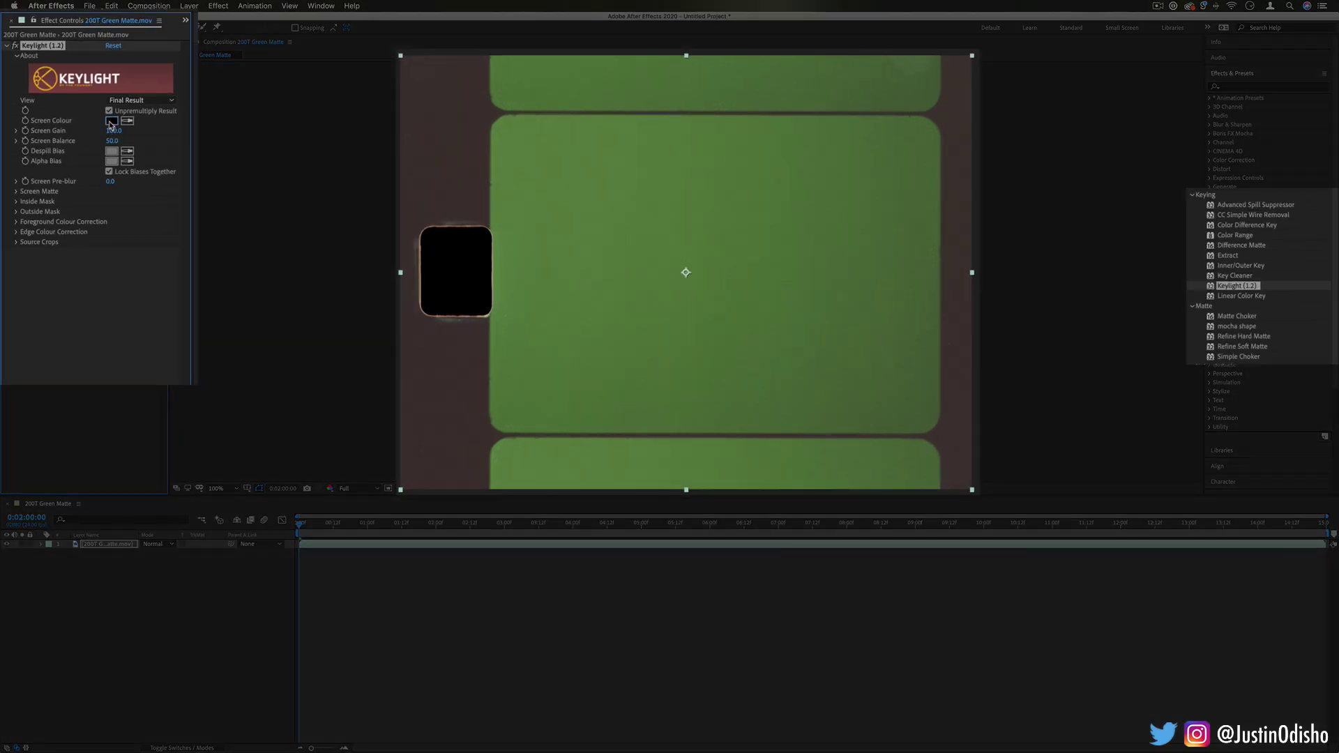
Set Keylight's Screen Colour to the green sampled from the middle film frame (648045).
{"action": "left_click", "coordinate": [111, 122]}
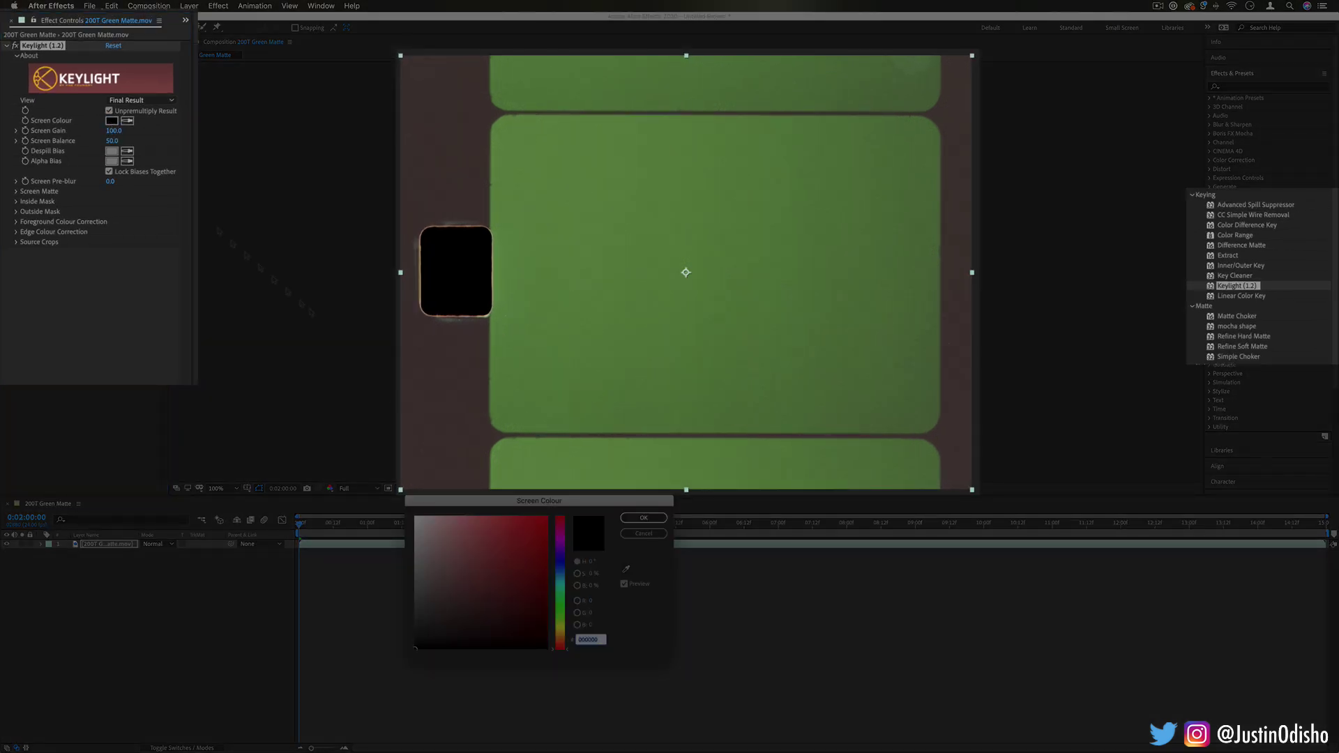
{"action": "left_click_drag", "start_coordinate": [506, 589], "coordinate": [547, 517]}
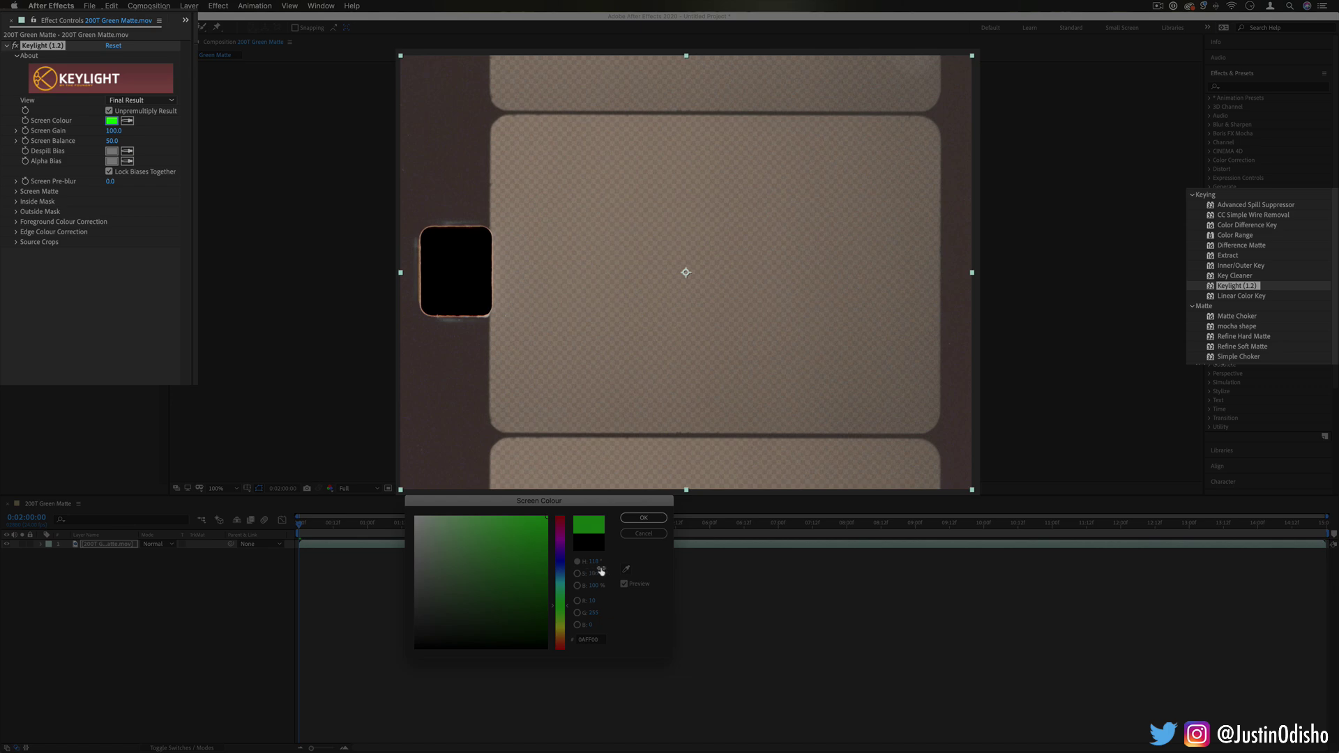
{"action": "left_click", "coordinate": [625, 569]}
{"action": "left_click", "coordinate": [672, 256]}
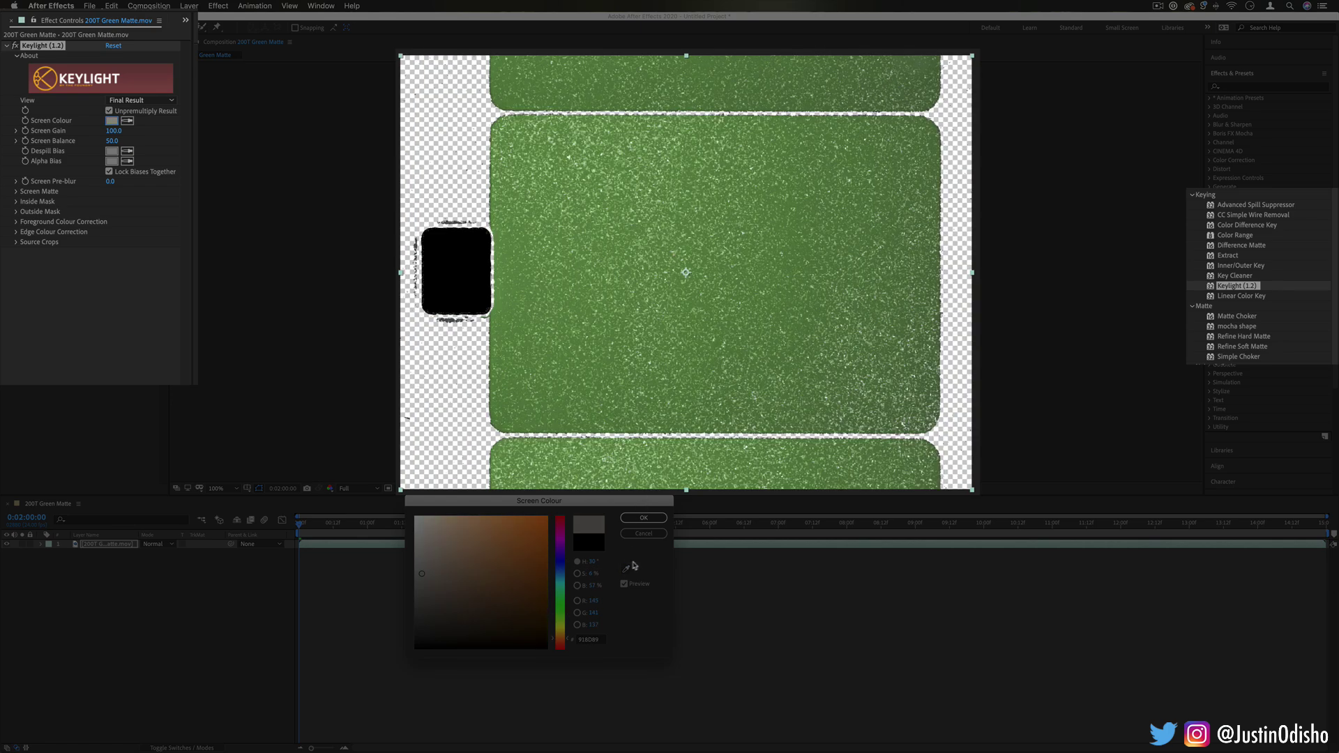
{"action": "left_click", "coordinate": [626, 569]}
{"action": "left_click", "coordinate": [652, 275]}
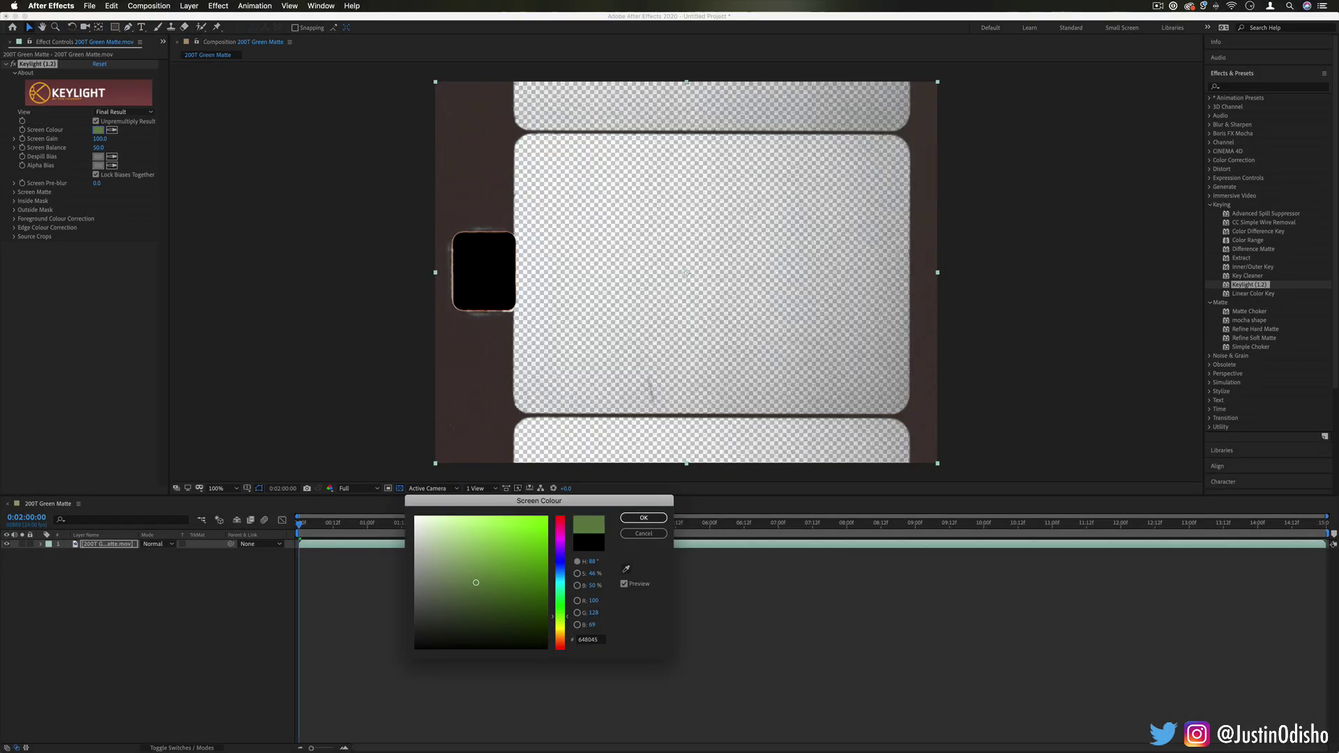
{"action": "left_click", "coordinate": [644, 522]}
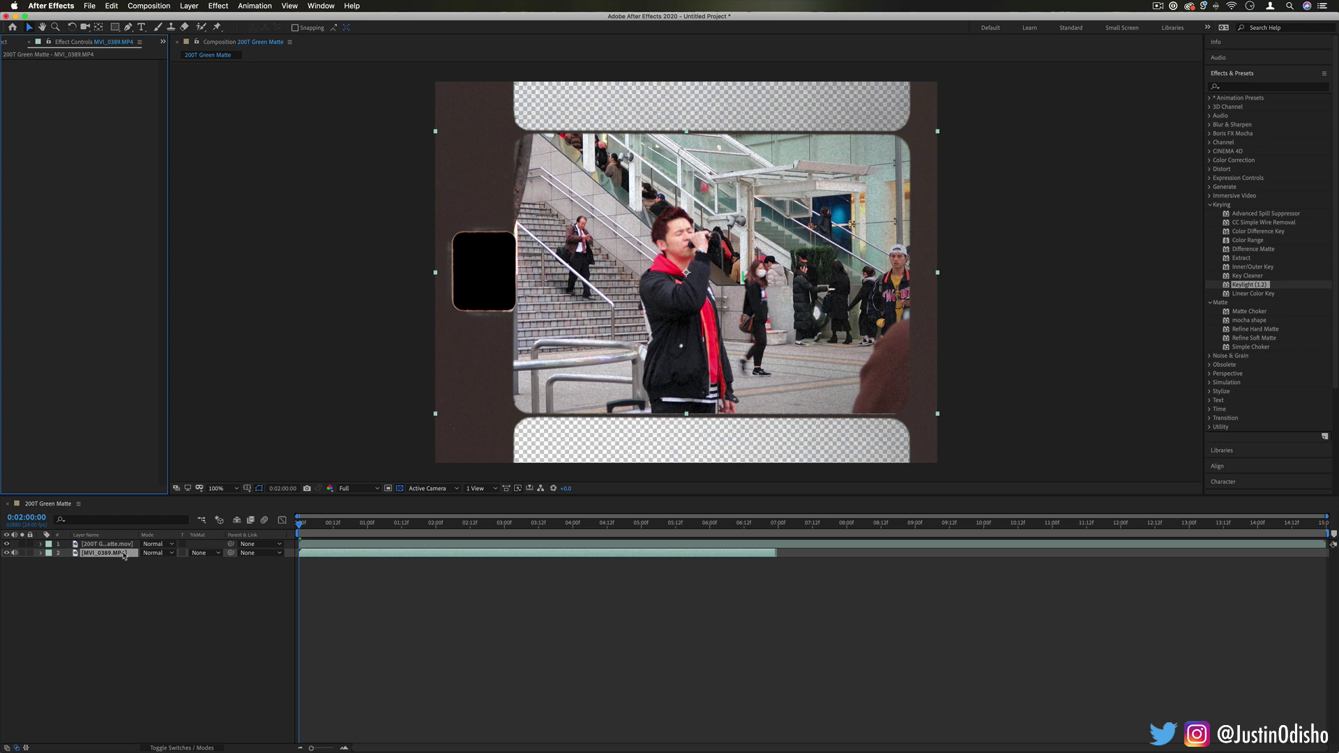
Toggle the visibility of the footage and matte layers to compare the key, leaving MVI_0389.MP4 hidden and the matte layer visible.
{"action": "left_click", "coordinate": [124, 556]}
{"action": "left_click", "coordinate": [6, 553]}
{"action": "left_click", "coordinate": [5, 554]}
{"action": "left_click", "coordinate": [102, 544]}
{"action": "left_click", "coordinate": [6, 544]}
{"action": "left_click", "coordinate": [6, 544]}
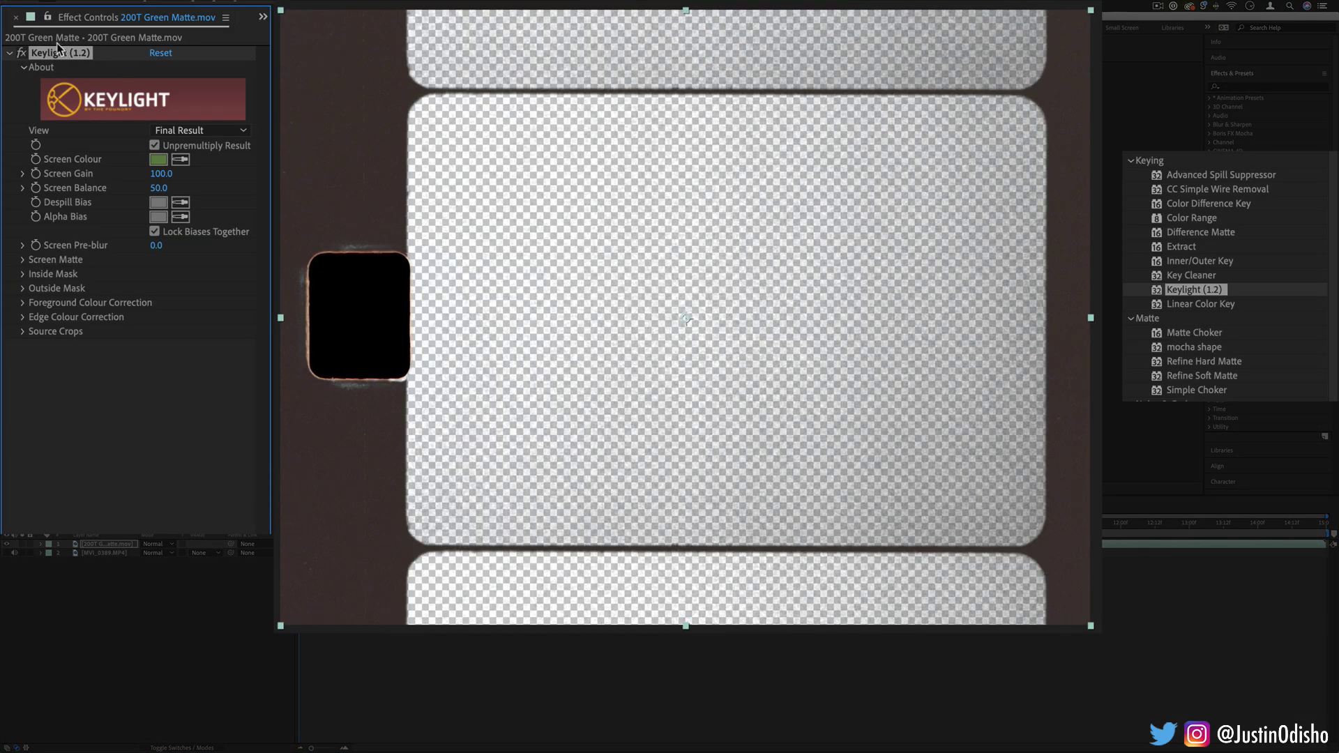
Preview Keylight's Source and Corrected Source views and return the View to Final Result.
{"action": "left_click", "coordinate": [207, 131]}
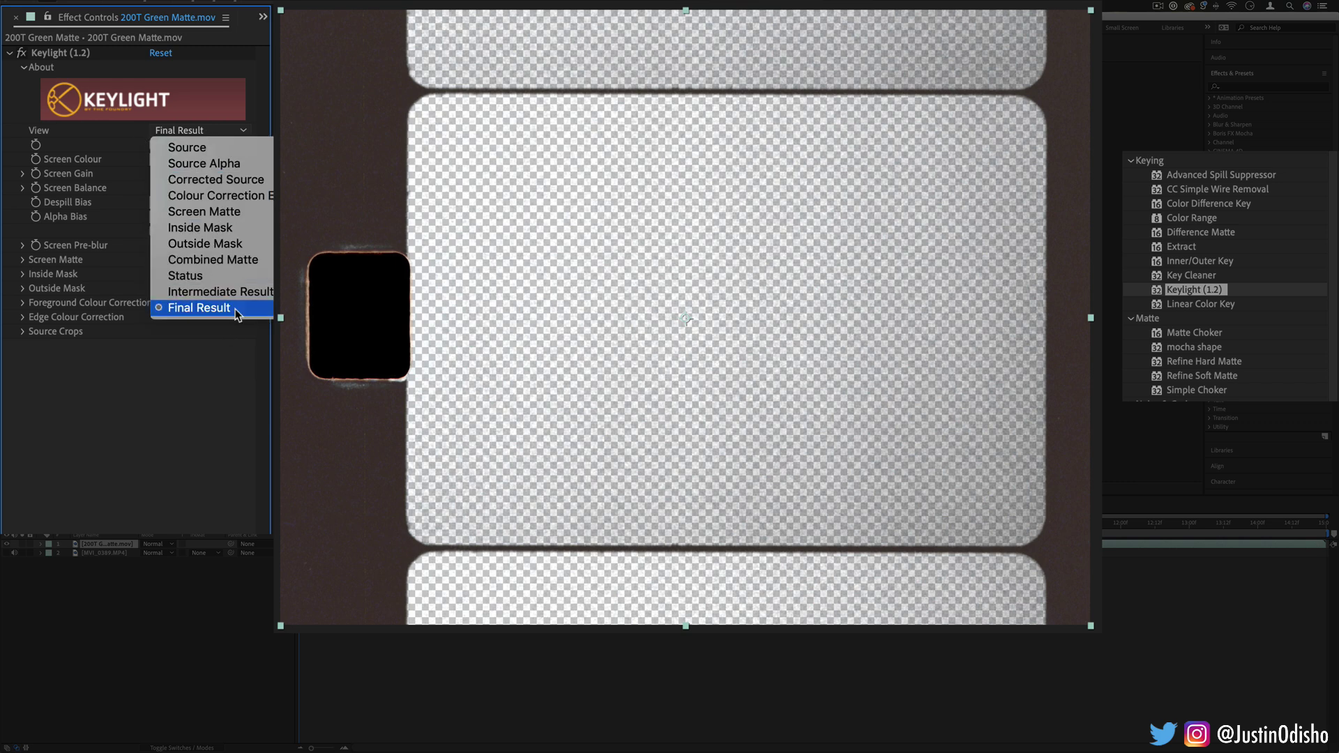
{"action": "left_click", "coordinate": [249, 148]}
{"action": "left_click", "coordinate": [210, 132]}
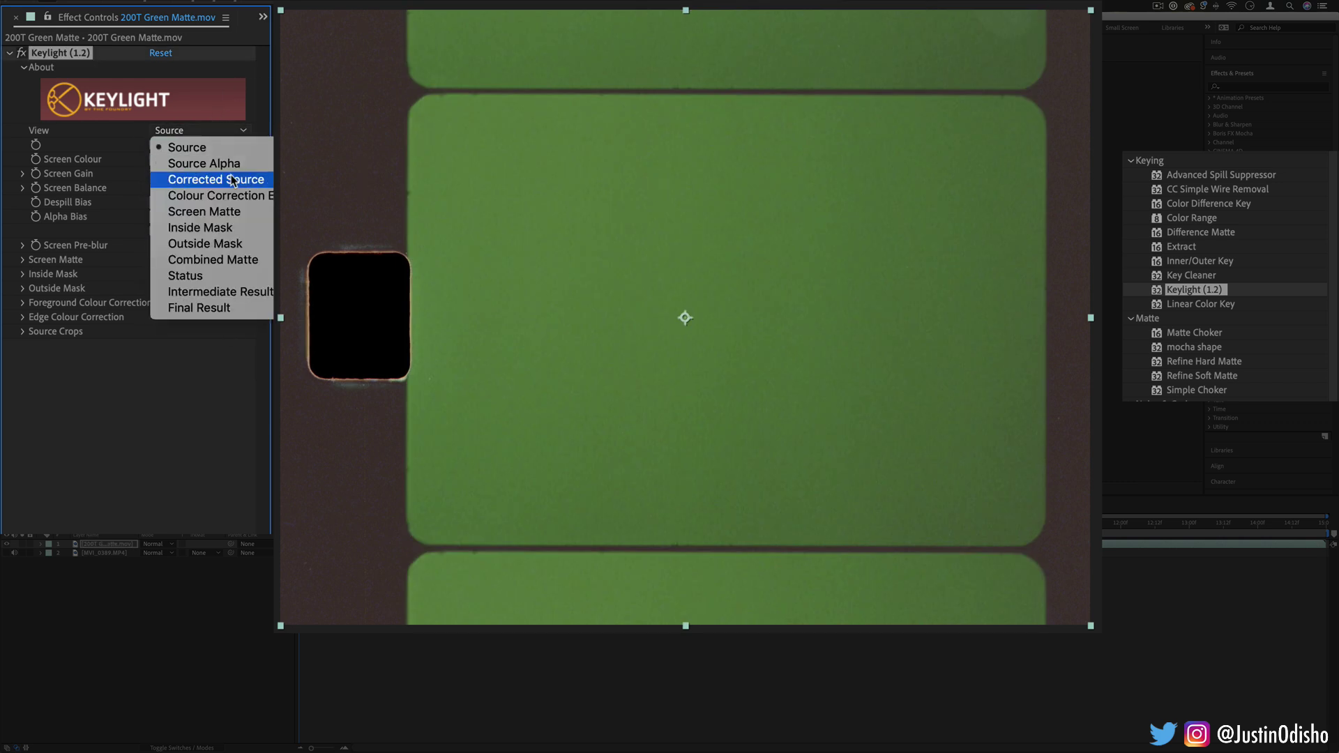
{"action": "left_click", "coordinate": [246, 180]}
{"action": "left_click", "coordinate": [213, 133]}
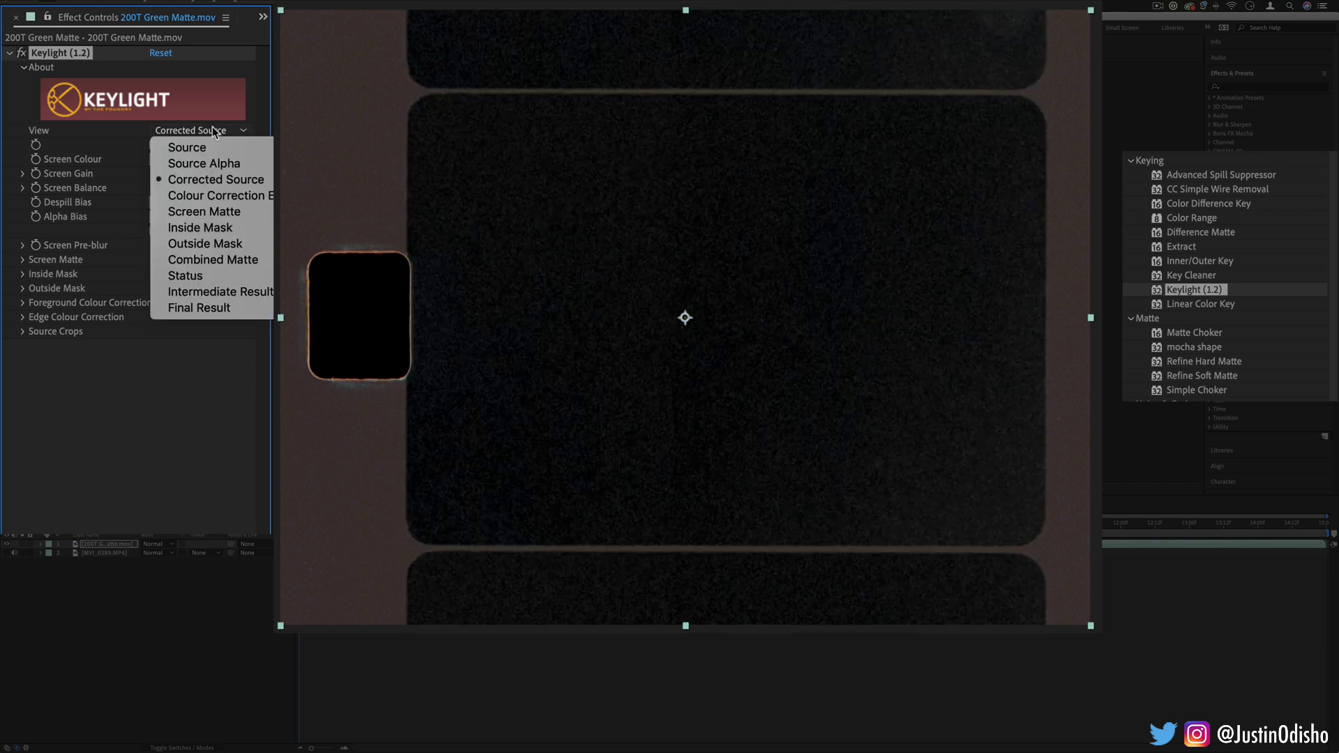
{"action": "left_click", "coordinate": [248, 310]}
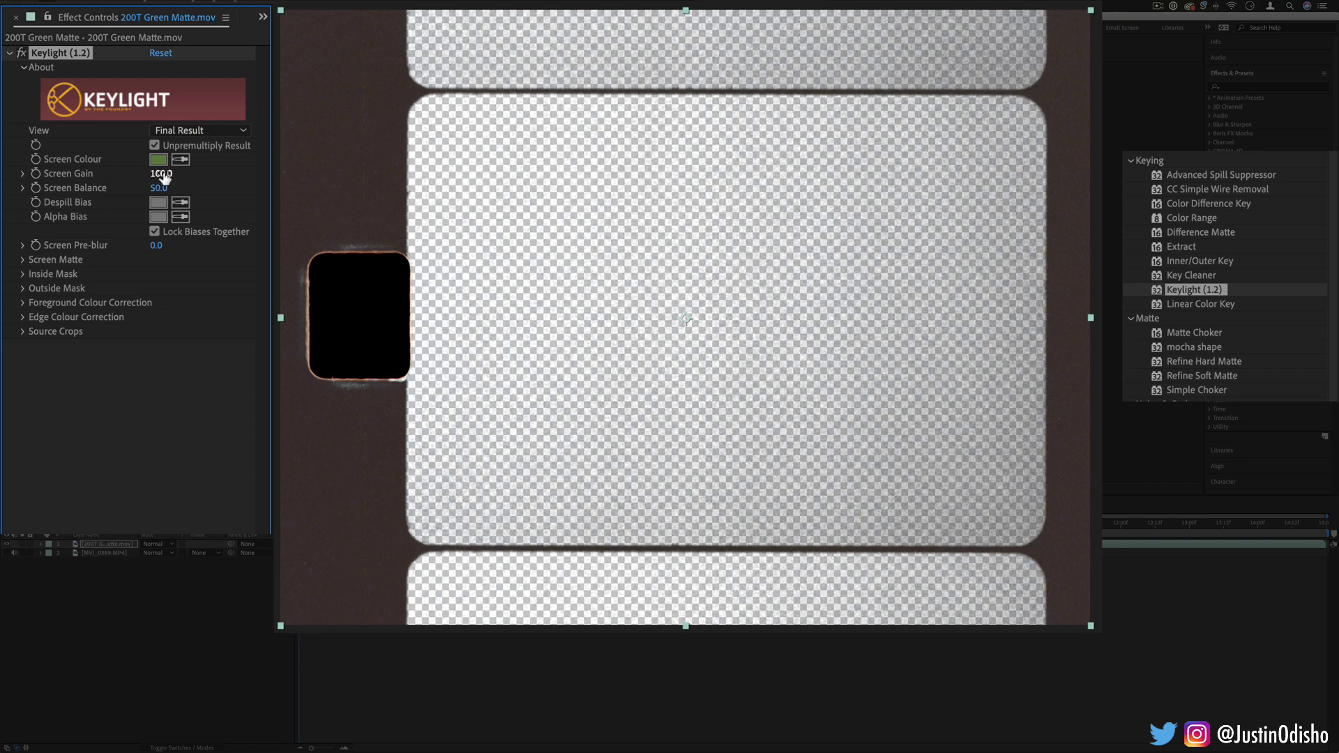
Set Keylight's Screen Gain to 224, Screen Balance to 100 and Screen Pre-blur to 7.1, and adjust the Screen Matte's Clip Black and Clip White.
{"action": "left_click_drag", "start_coordinate": [164, 178], "coordinate": [227, 304]}
{"action": "left_click_drag", "start_coordinate": [156, 245], "coordinate": [202, 247]}
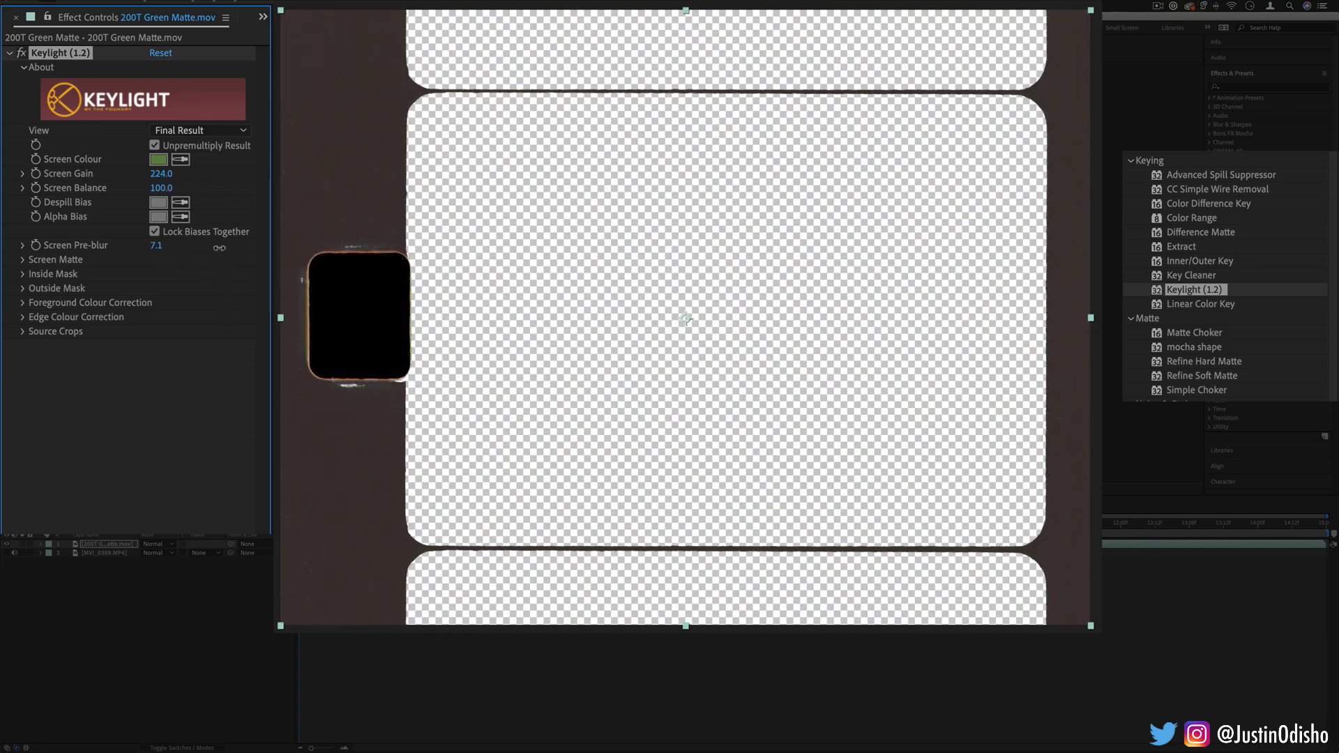
{"action": "left_click", "coordinate": [23, 260]}
{"action": "left_click", "coordinate": [24, 404]}
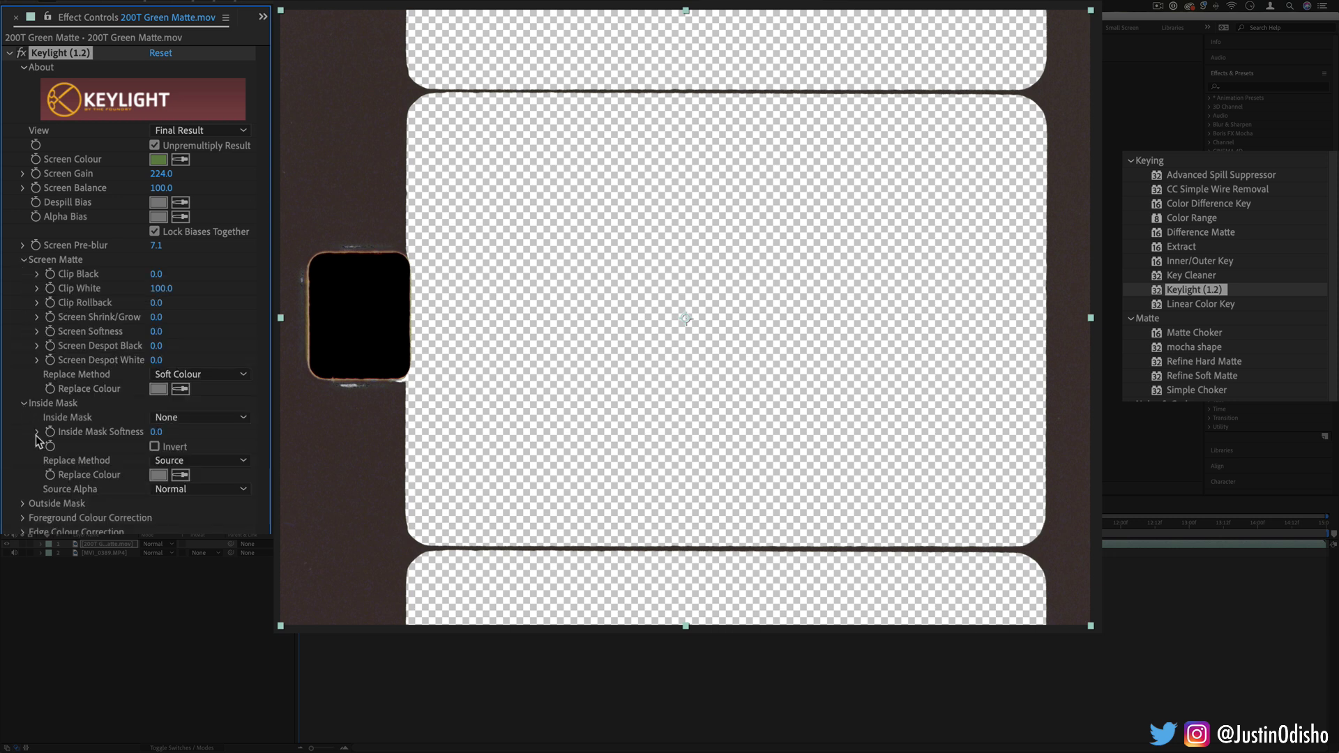
{"action": "left_click_drag", "start_coordinate": [158, 275], "coordinate": [122, 286]}
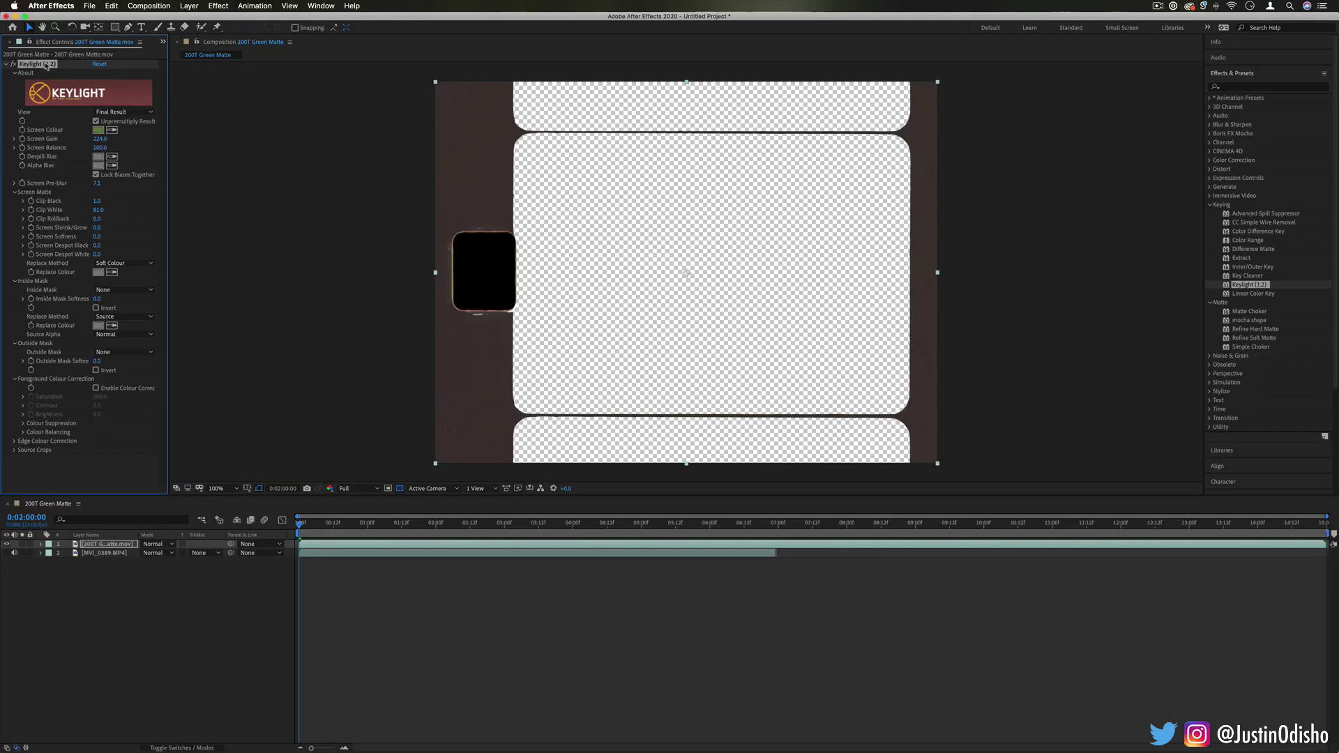
Replace Keylight with the Color Difference Key effect on the 200T Green Matte layer.
{"action": "key", "text": "Delete"}
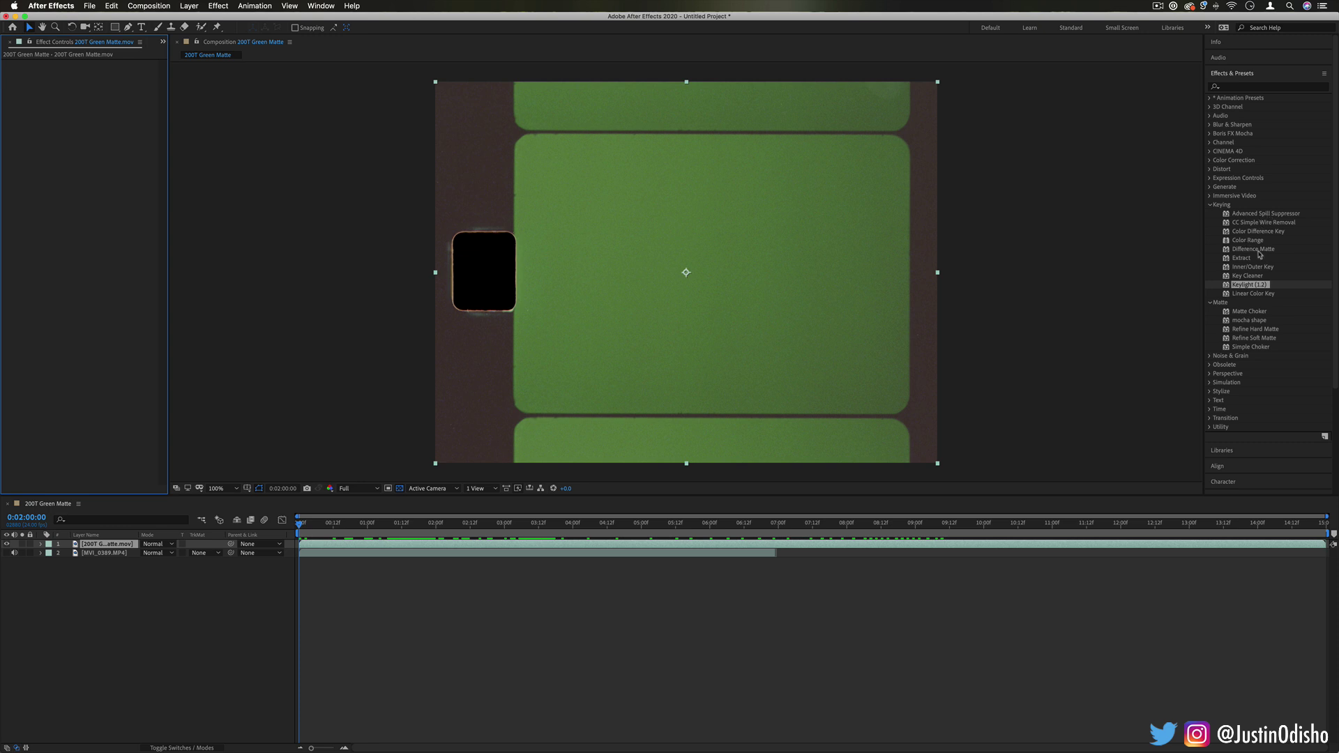
{"action": "left_click", "coordinate": [1255, 231]}
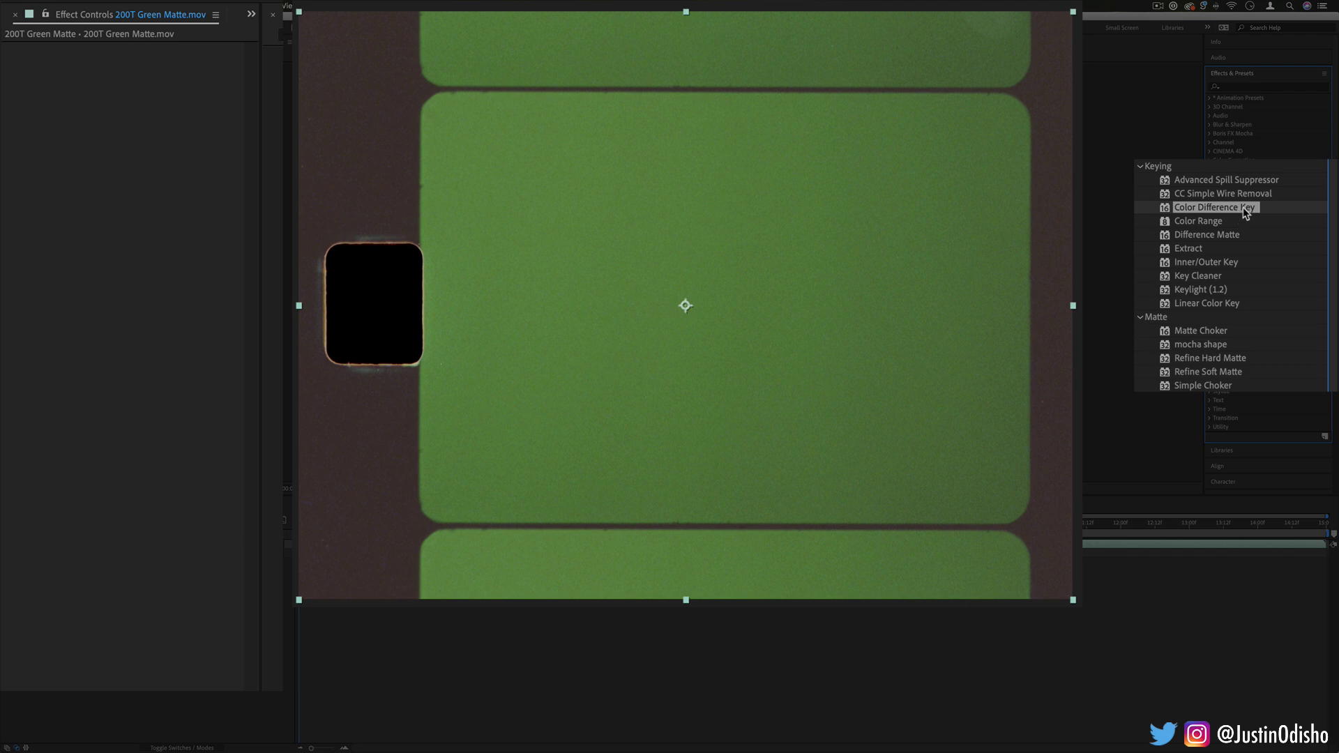
{"action": "left_click_drag", "start_coordinate": [1243, 208], "coordinate": [667, 304]}
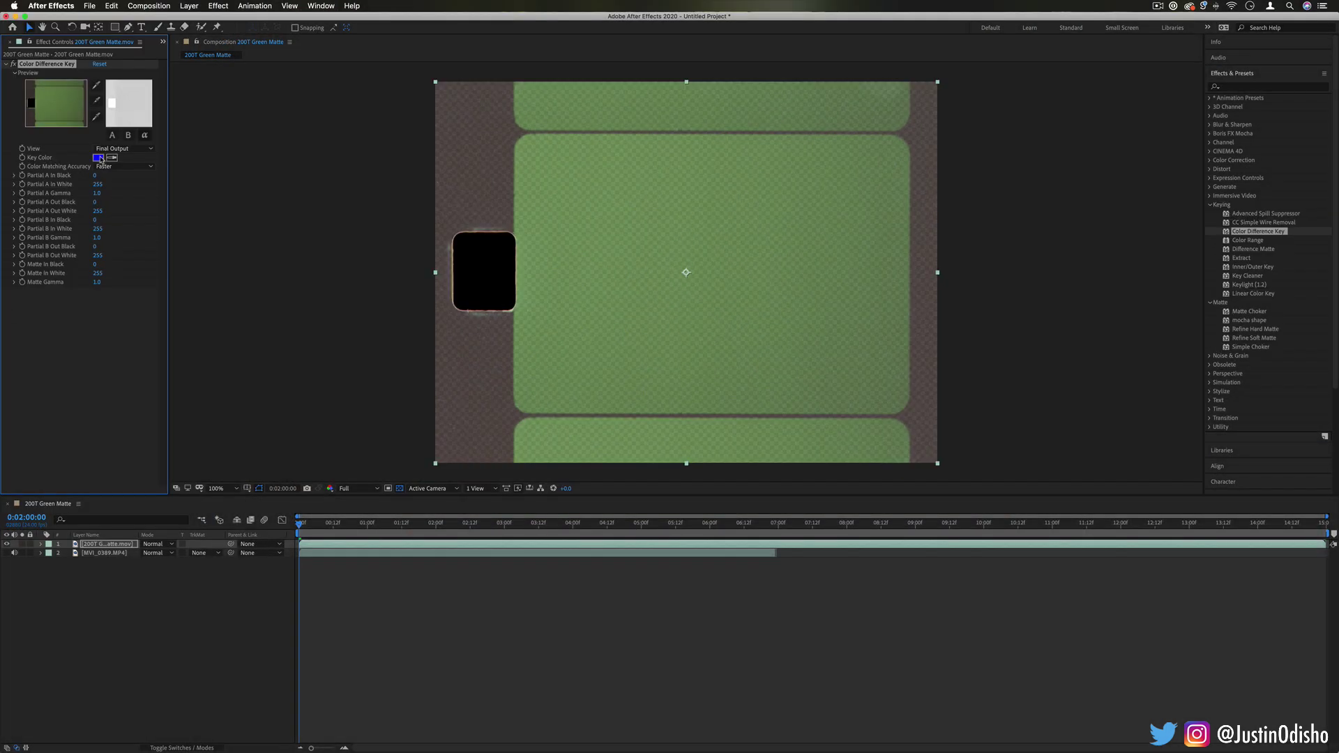
Tune Color Difference Key with a green key color, More Accurate matching, Partial B Out White 110, Matte In Black 55, Matte In White 149 and Matte Gamma 2.1.
{"action": "left_click", "coordinate": [98, 158]}
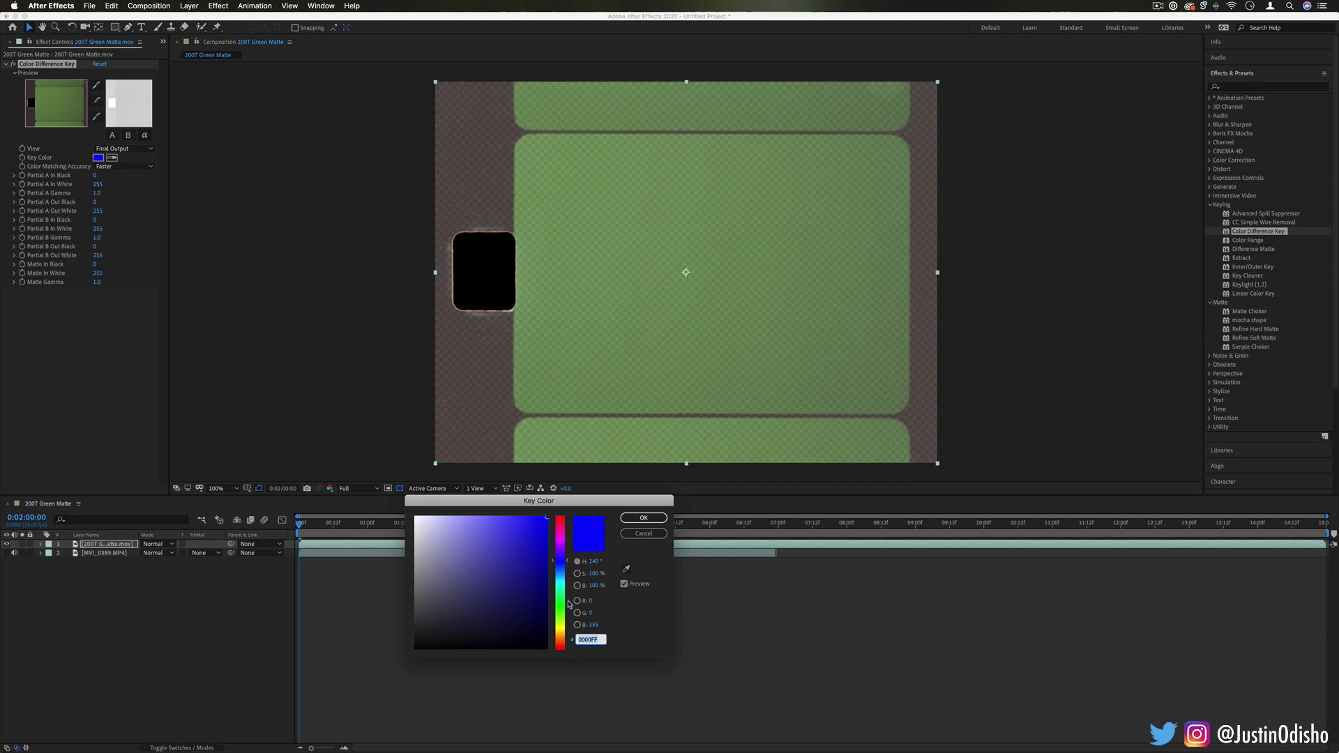
{"action": "left_click", "coordinate": [559, 604]}
{"action": "left_click", "coordinate": [644, 517]}
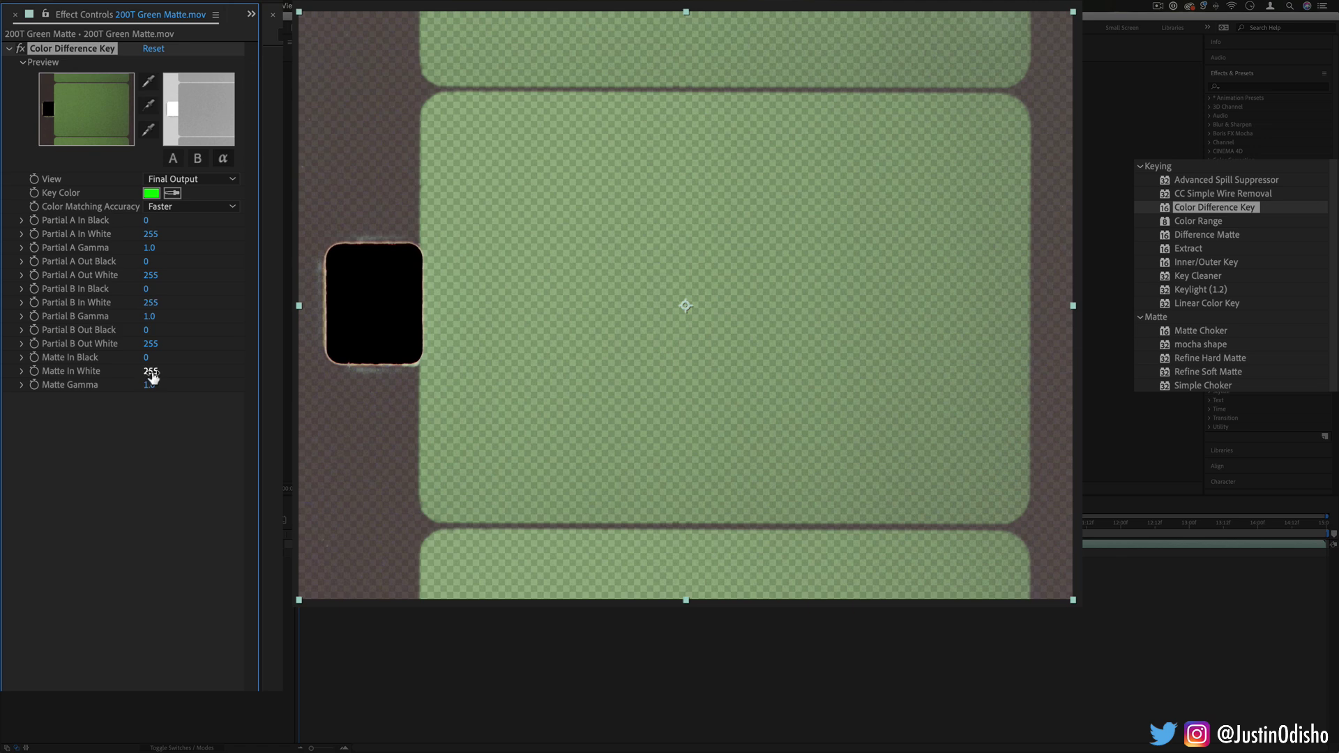
{"action": "mouse_move", "coordinate": [152, 375]}
{"action": "left_mouse_down"}
{"action": "mouse_move", "coordinate": [136, 376]}
{"action": "mouse_move", "coordinate": [174, 380]}
{"action": "left_mouse_up"}
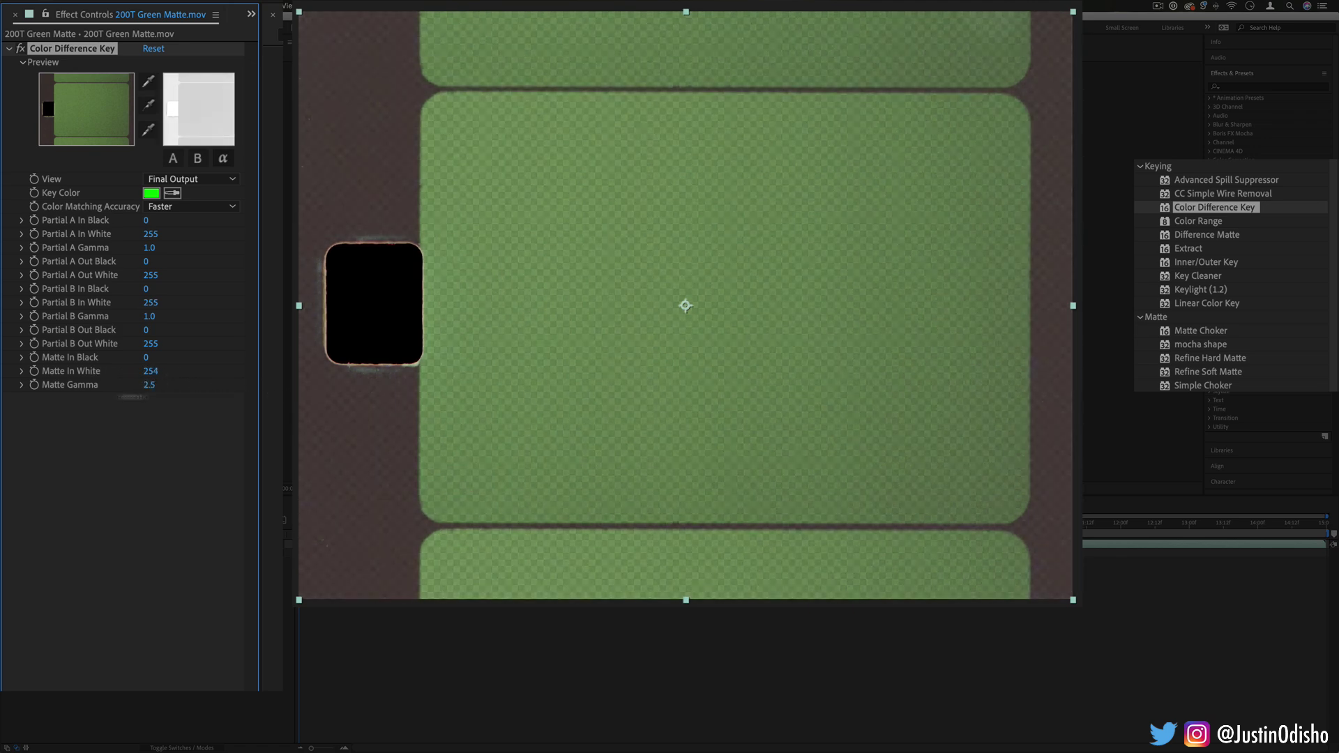
{"action": "left_click_drag", "start_coordinate": [150, 385], "coordinate": [238, 380]}
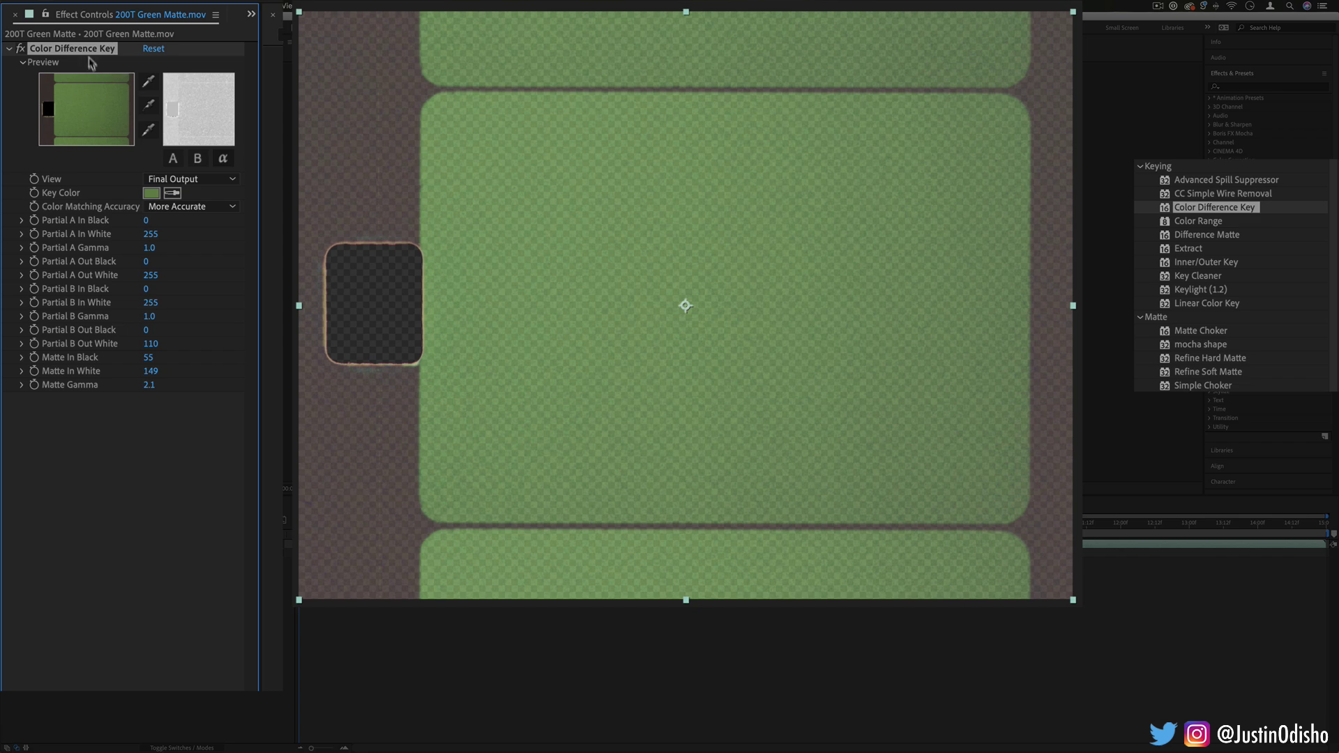
Replace Color Difference Key with Linear Color Key and sample the film frame's green (607943) as its key color.
{"action": "key", "text": "Delete"}
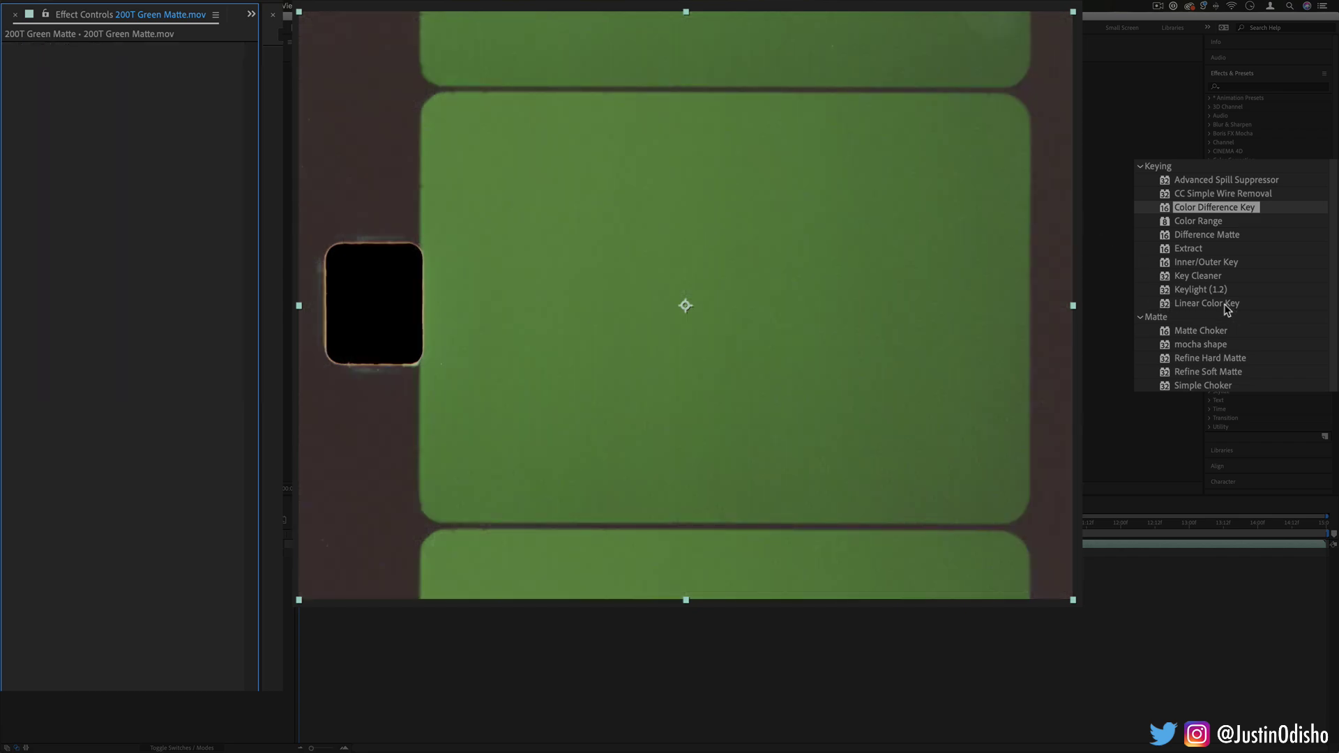
{"action": "left_click_drag", "start_coordinate": [1228, 307], "coordinate": [741, 269]}
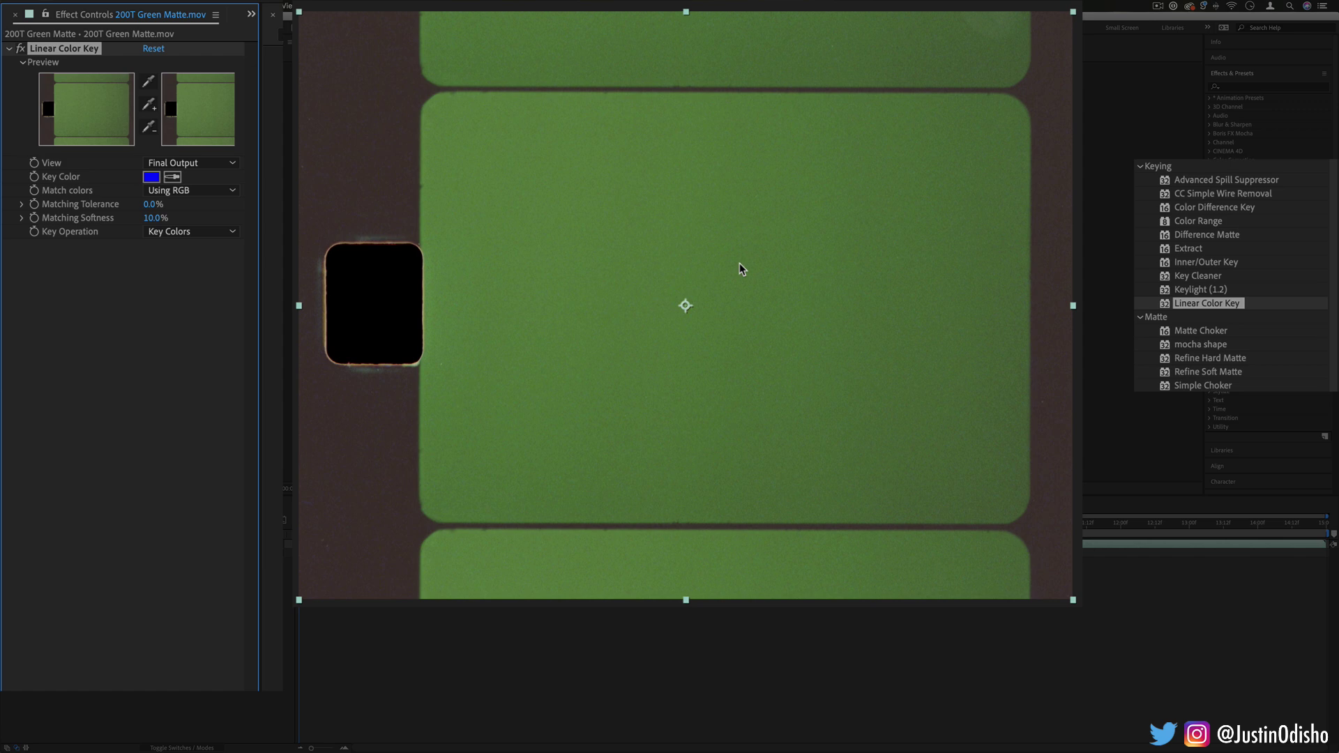
{"action": "left_click", "coordinate": [151, 177]}
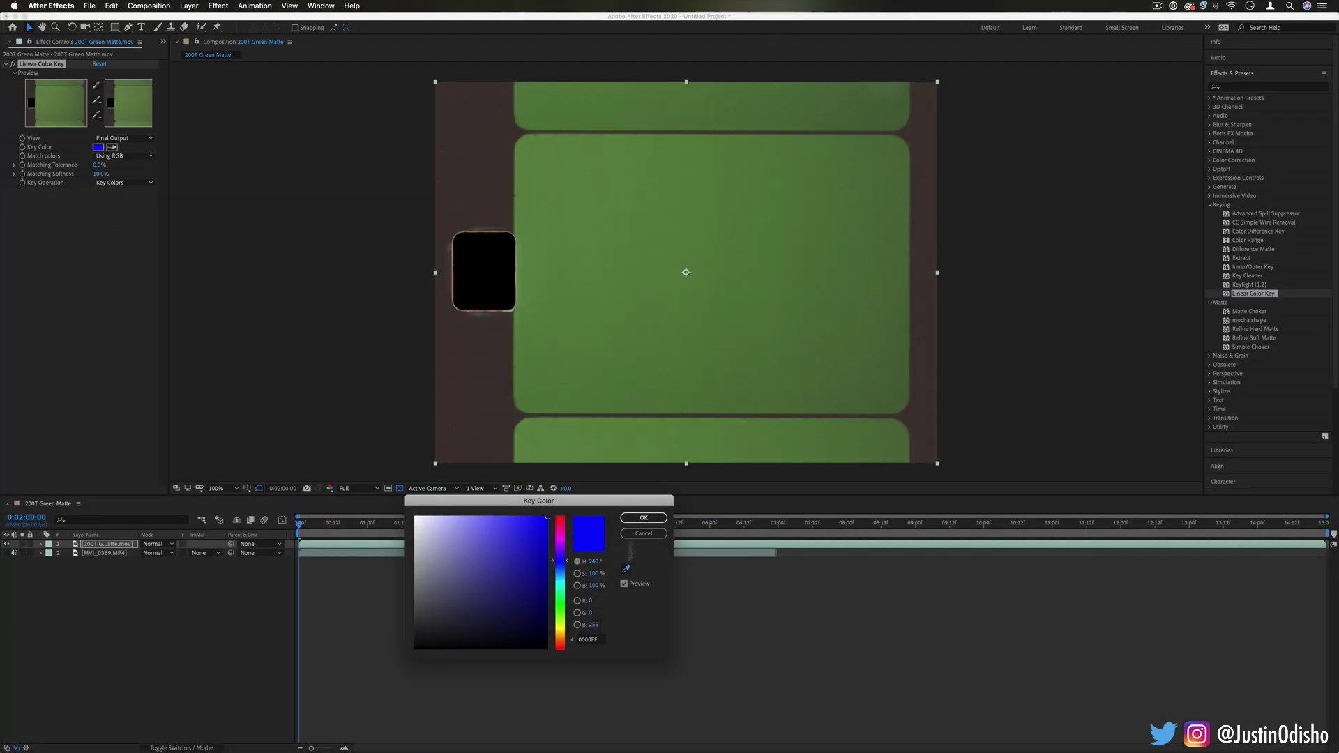
{"action": "left_click", "coordinate": [626, 568]}
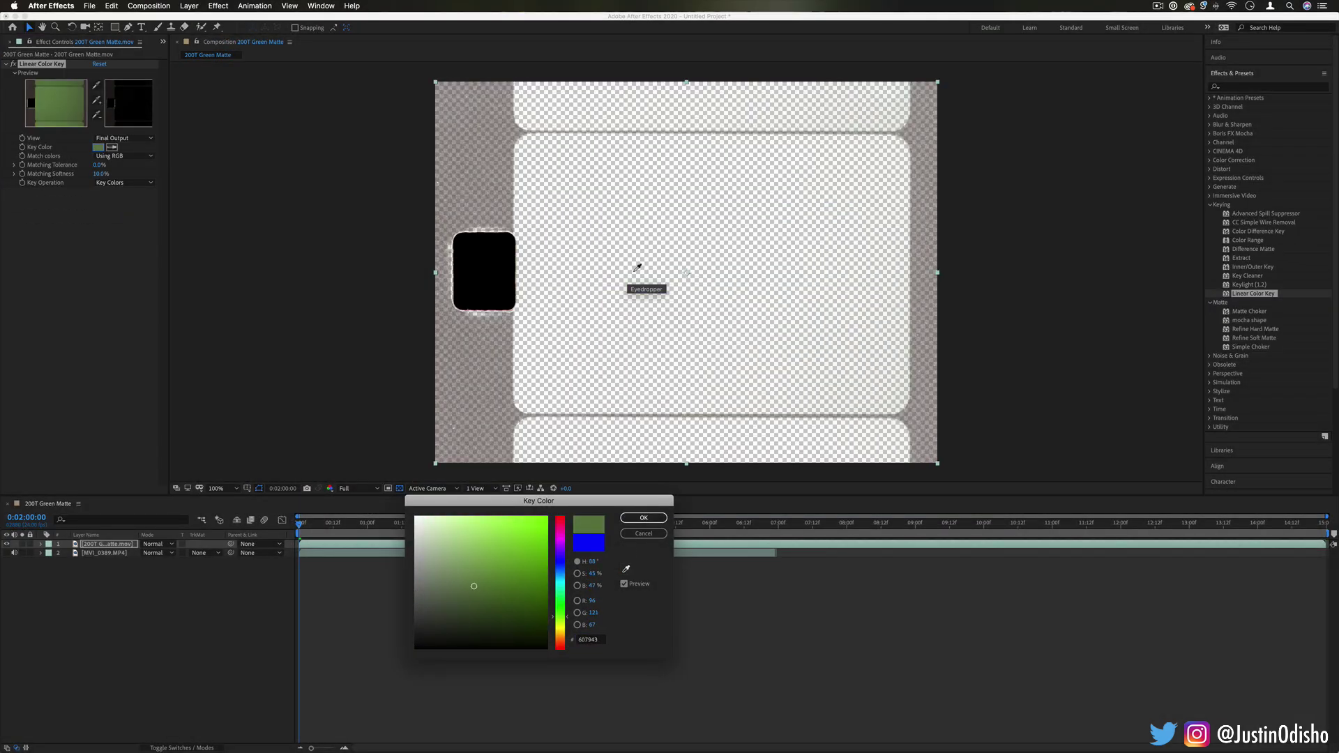
{"action": "left_click", "coordinate": [634, 271]}
{"action": "left_click", "coordinate": [643, 518]}
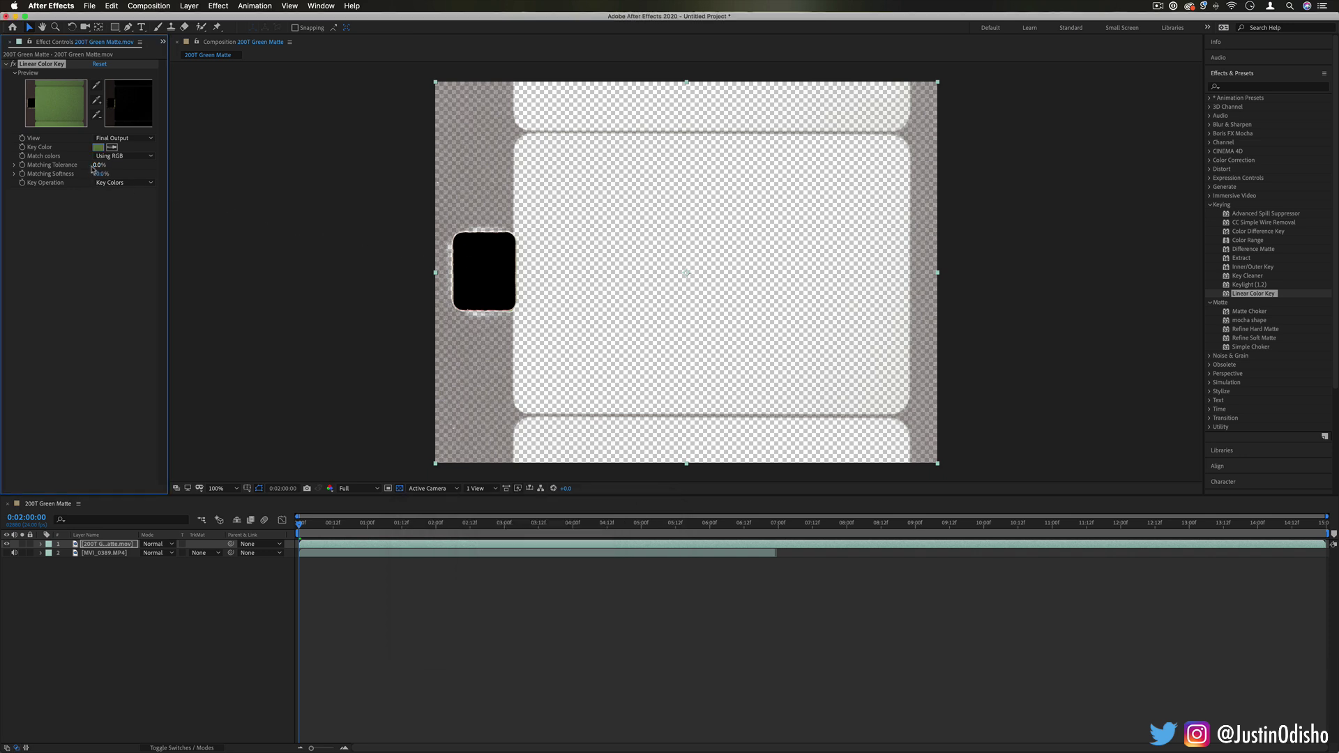
Try Linear Color Key with Matching Tolerance 0% and Matching Softness 6%, and delete the effect from the matte layer.
{"action": "left_click_drag", "start_coordinate": [95, 169], "coordinate": [112, 166]}
{"action": "left_click_drag", "start_coordinate": [173, 207], "coordinate": [144, 204]}
{"action": "left_click_drag", "start_coordinate": [148, 217], "coordinate": [154, 218]}
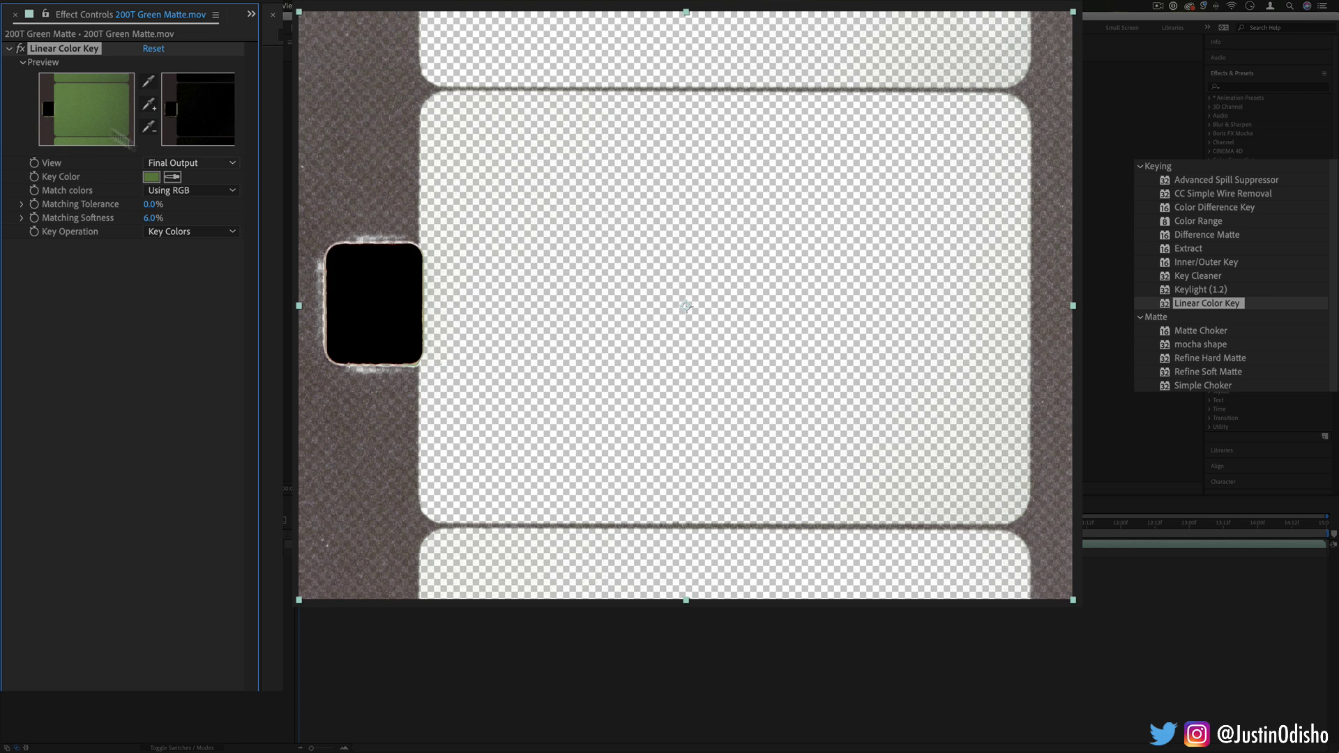
{"action": "key", "text": "Delete"}
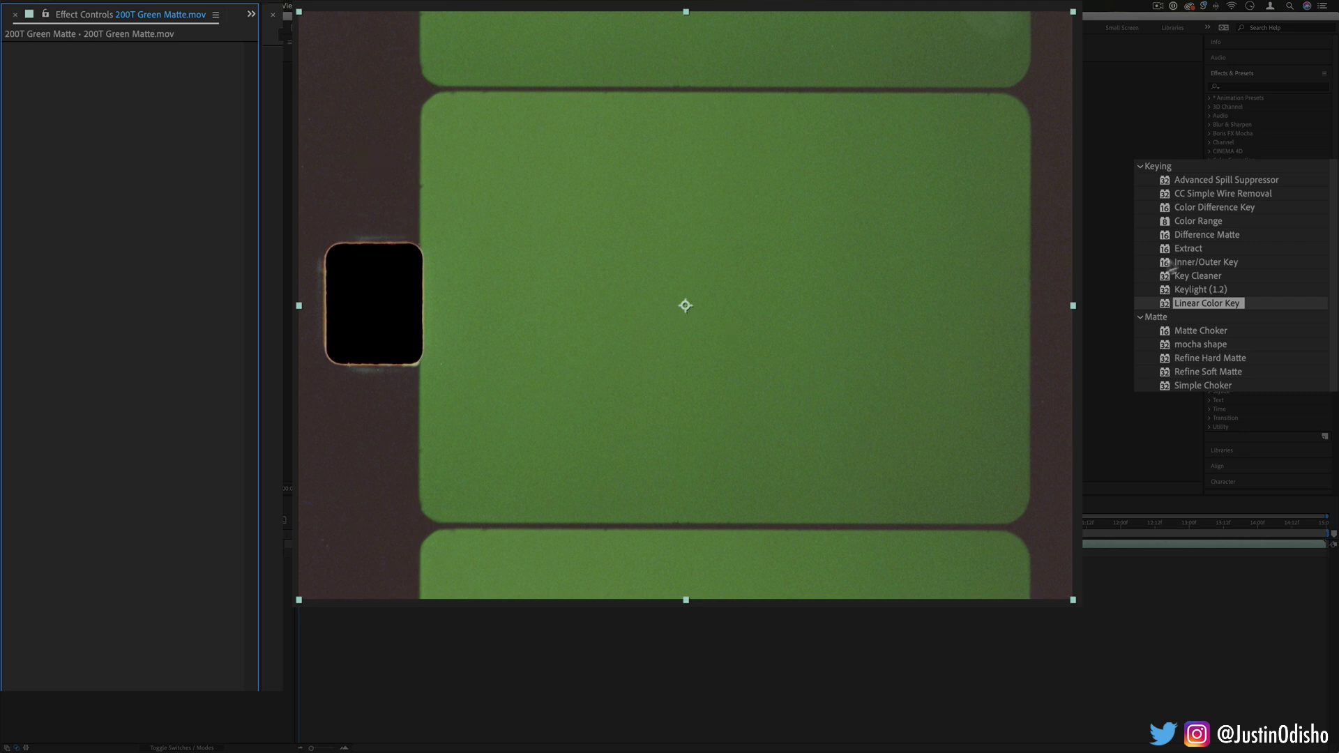
Apply Advanced Spill Suppressor to the 200T Green Matte layer and set its Method to Ultra.
{"action": "left_click", "coordinate": [1226, 181]}
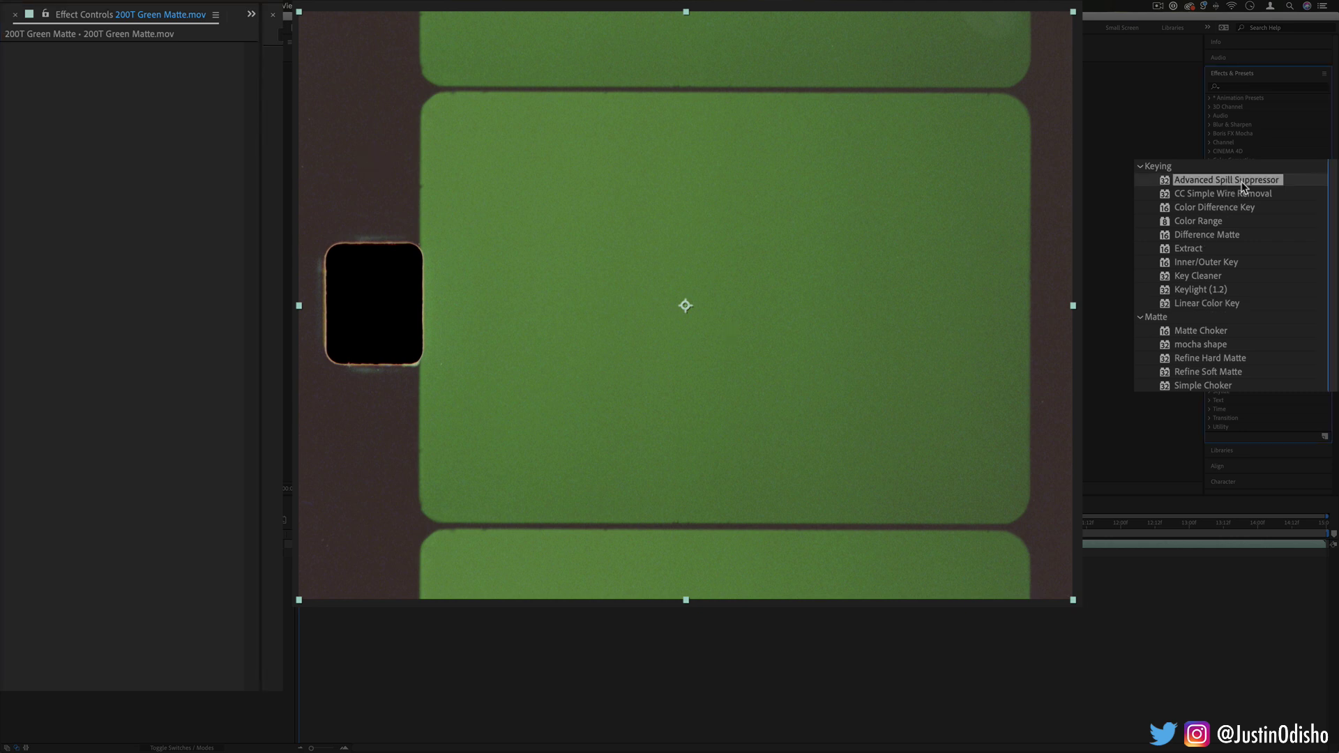
{"action": "left_click_drag", "start_coordinate": [1248, 185], "coordinate": [625, 182]}
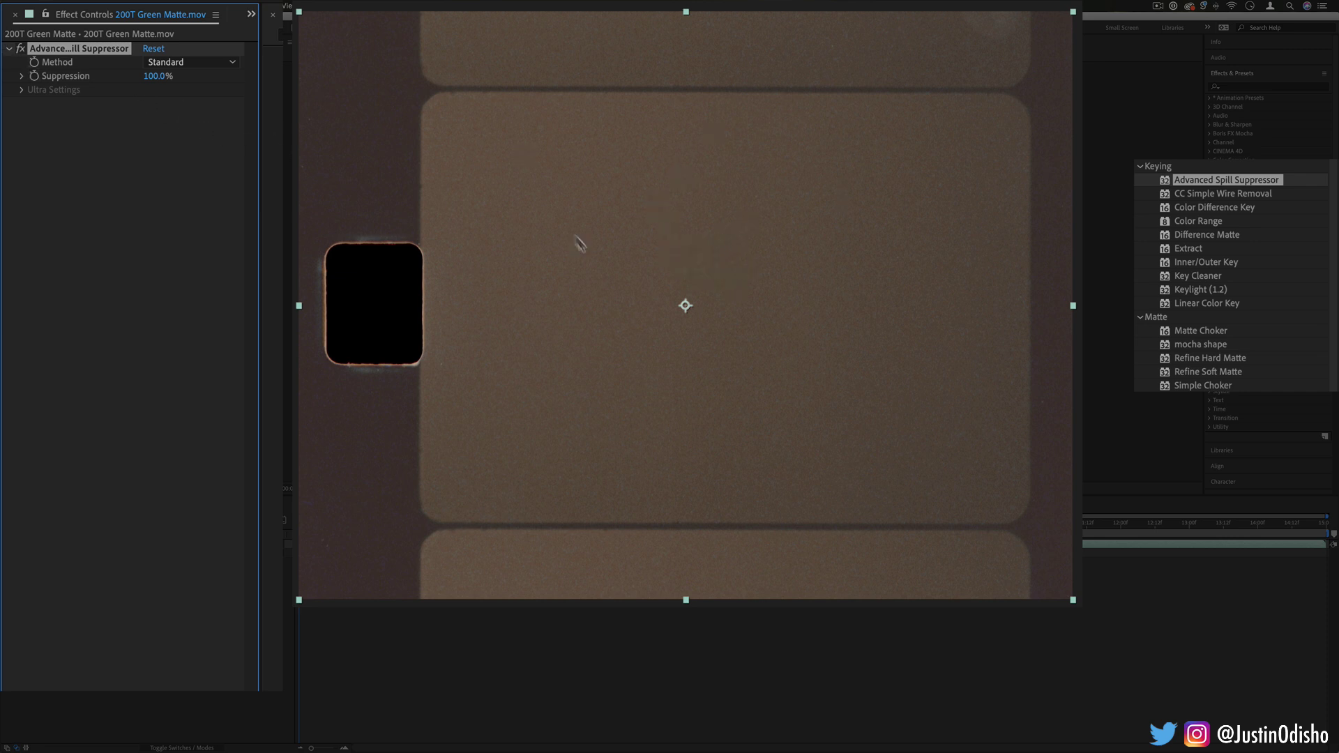
{"action": "left_click", "coordinate": [214, 65]}
{"action": "left_click", "coordinate": [202, 94]}
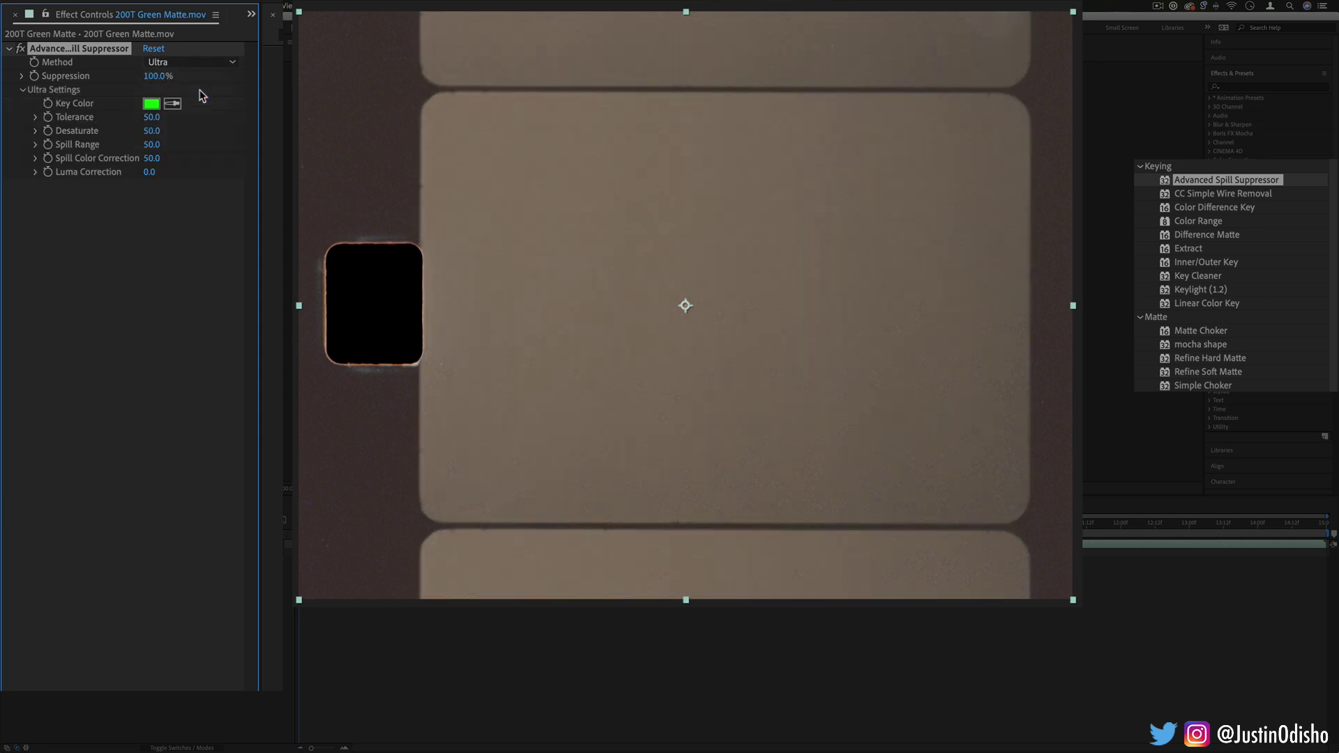
Set the spill suppressor's Key Color to the dark brown sampled from the film border.
{"action": "left_click", "coordinate": [151, 104]}
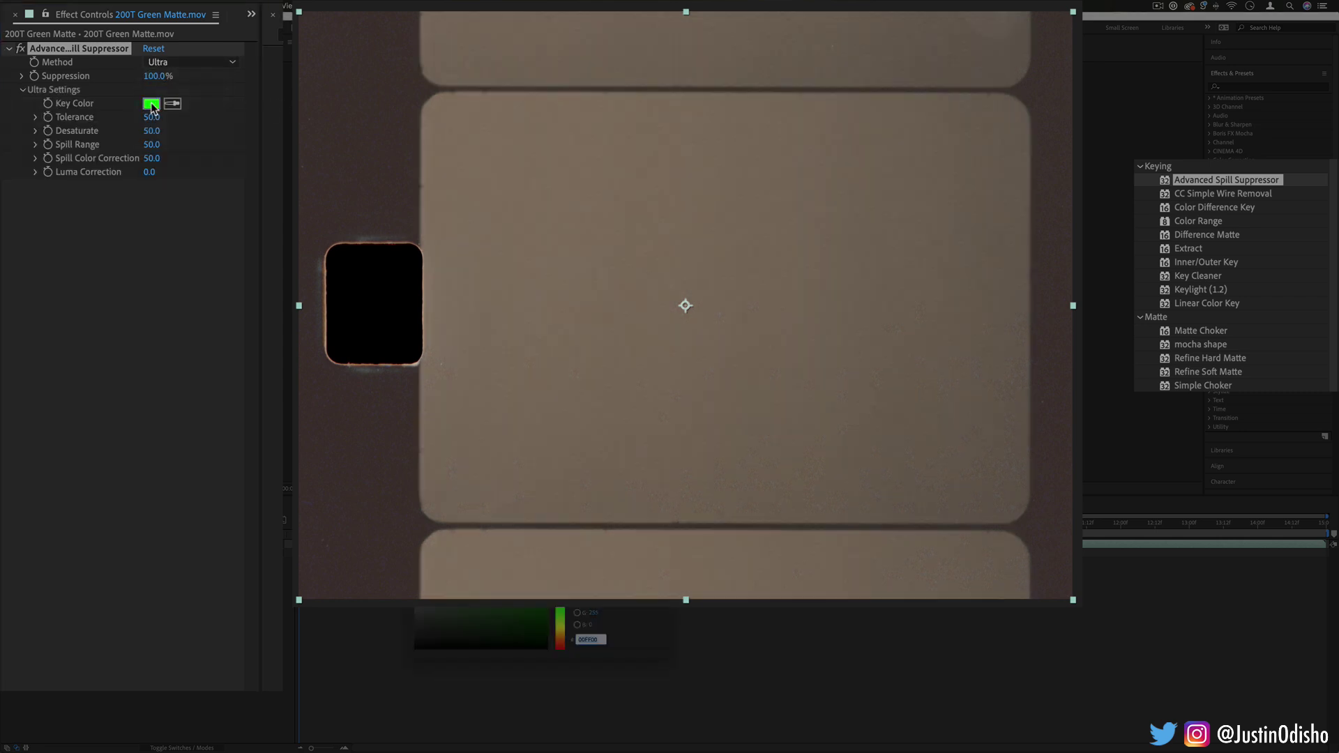
{"action": "left_click", "coordinate": [634, 567]}
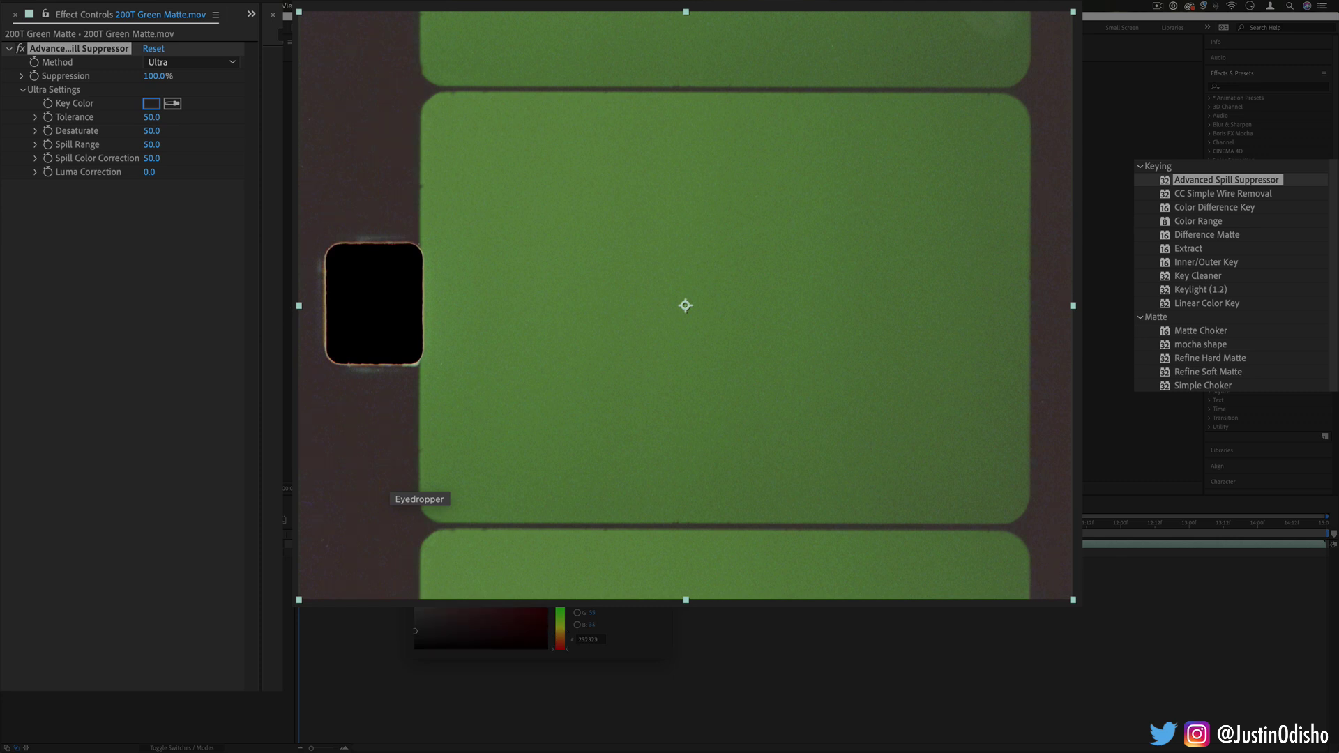
{"action": "left_click", "coordinate": [359, 93]}
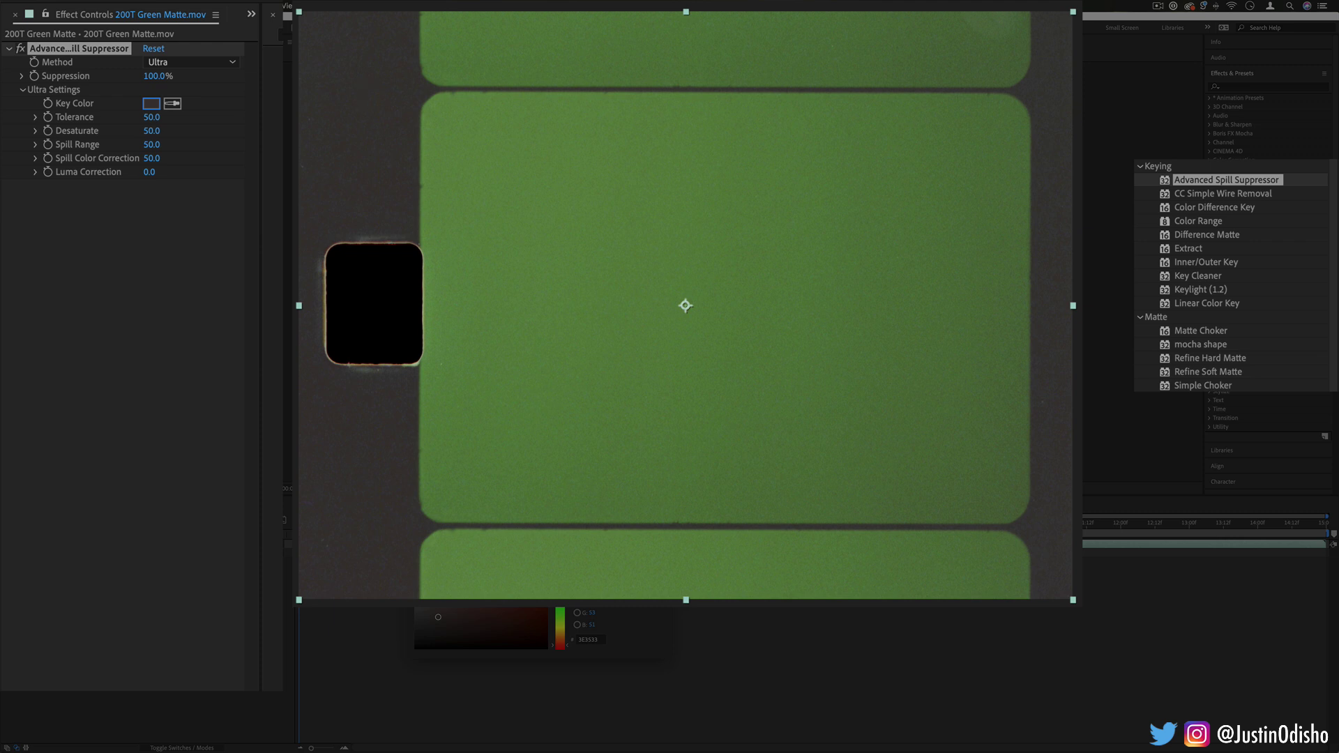
{"action": "key", "text": "Return"}
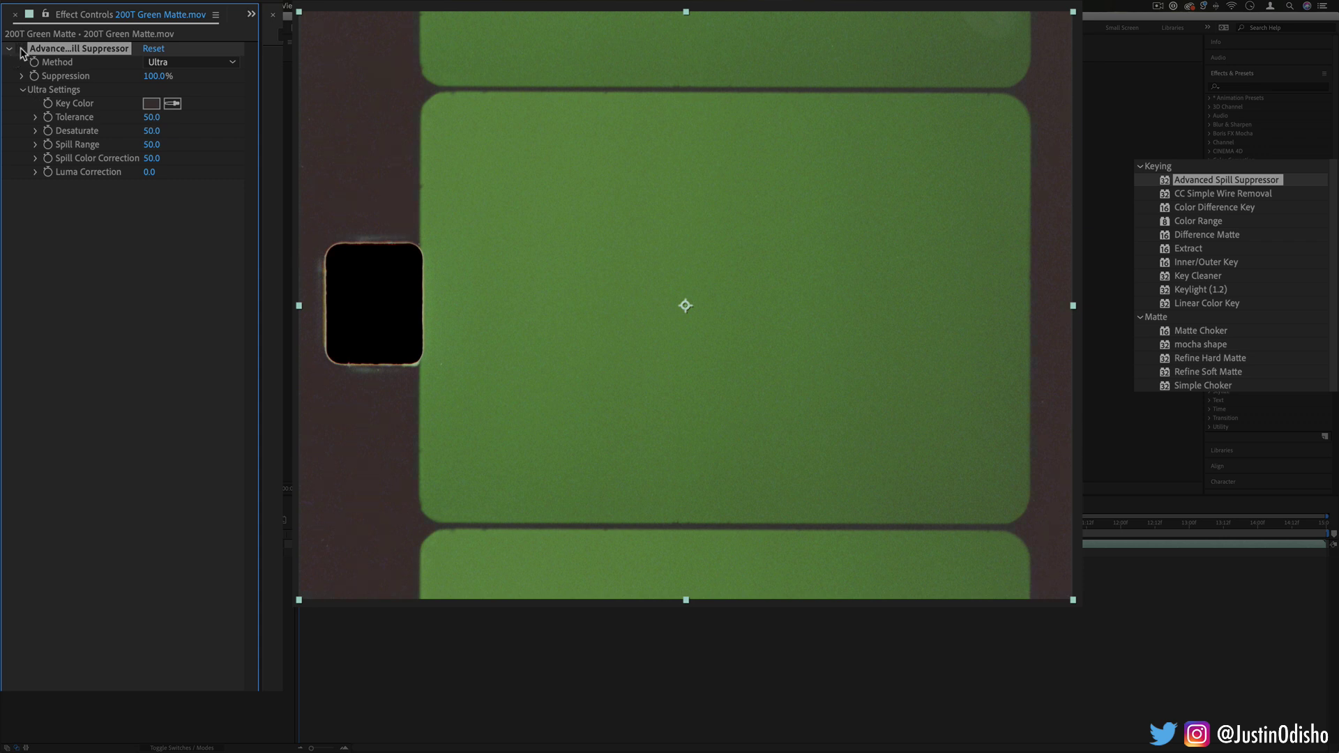
Set the spill suppressor's Tolerance to 100 and apply Keylight (1.2) with the film frame's green as its Screen Colour.
{"action": "left_click_drag", "start_coordinate": [152, 117], "coordinate": [230, 117]}
{"action": "left_click_drag", "start_coordinate": [1208, 292], "coordinate": [764, 317]}
{"action": "left_click", "coordinate": [172, 287]}
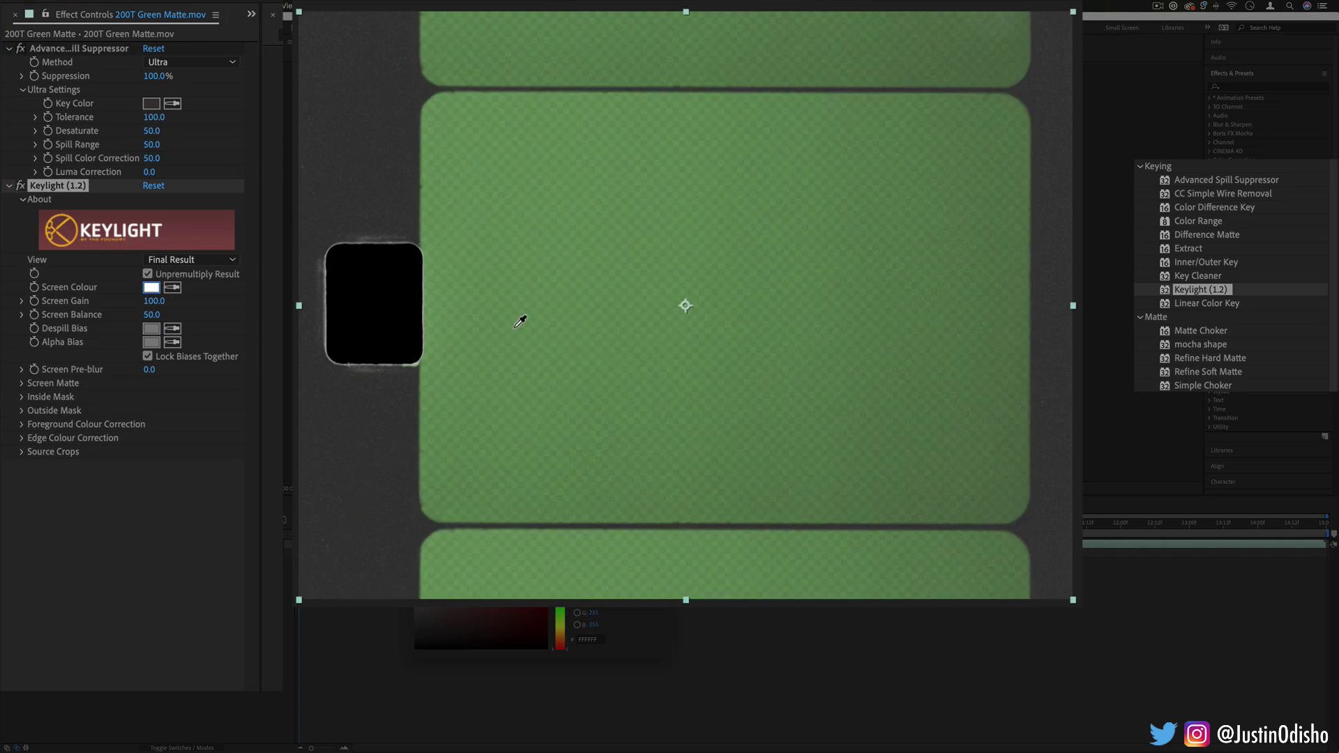
{"action": "left_click", "coordinate": [520, 321]}
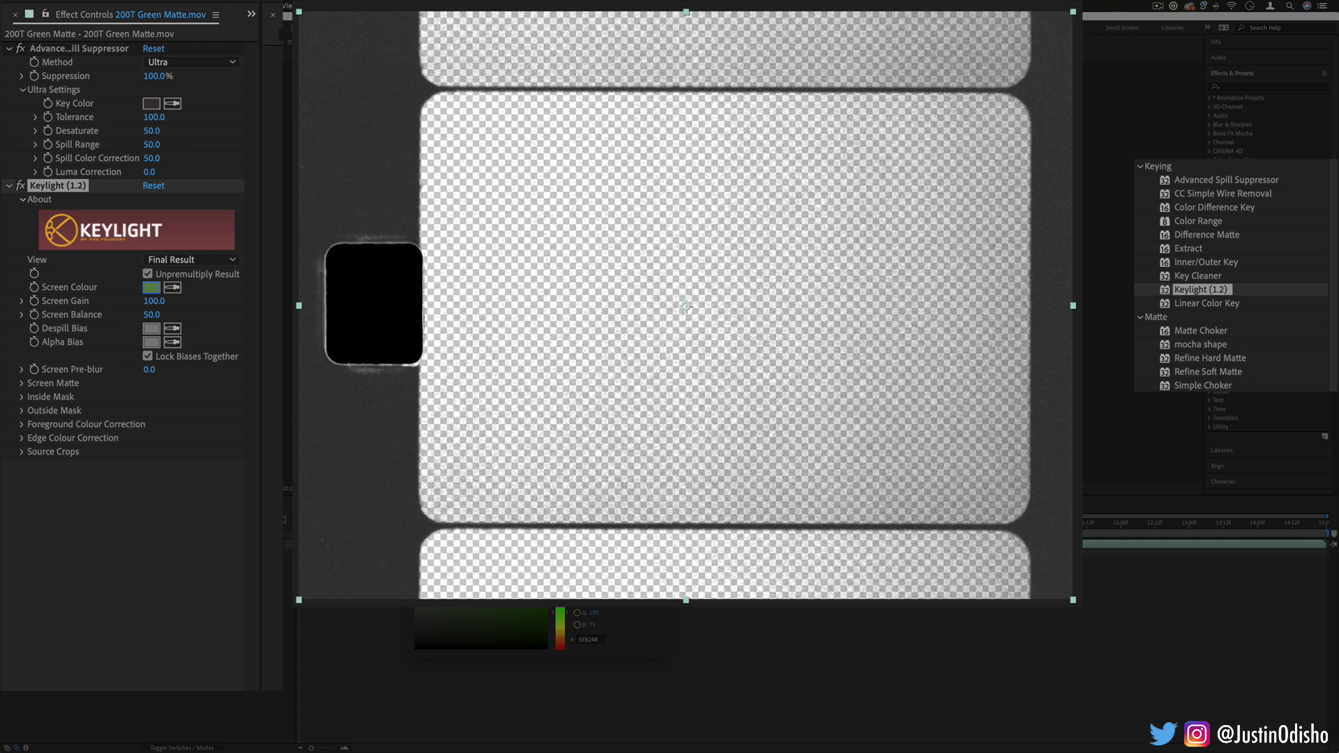
{"action": "key", "text": "Return"}
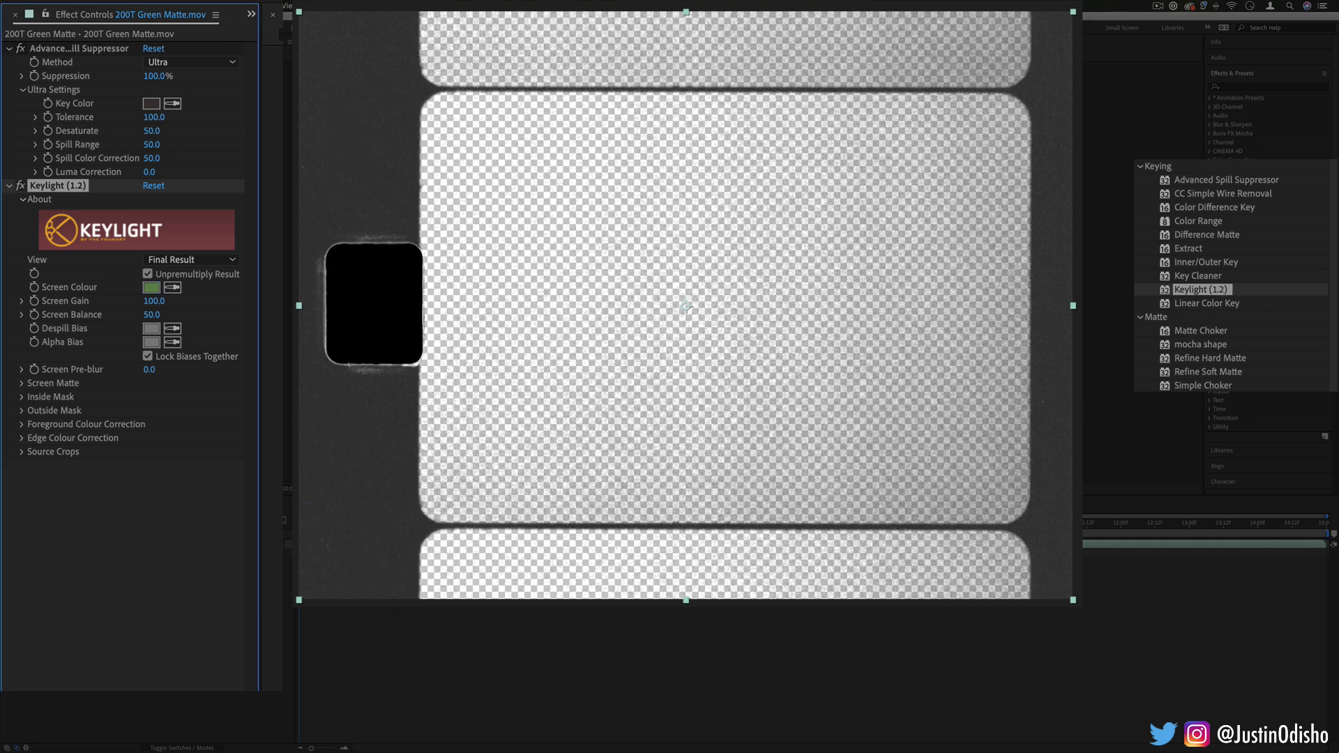
Try Key Cleaner on the 200T Green Matte layer with an adjusted Additional Edge Radius, and delete the effect.
{"action": "left_click", "coordinate": [1196, 277]}
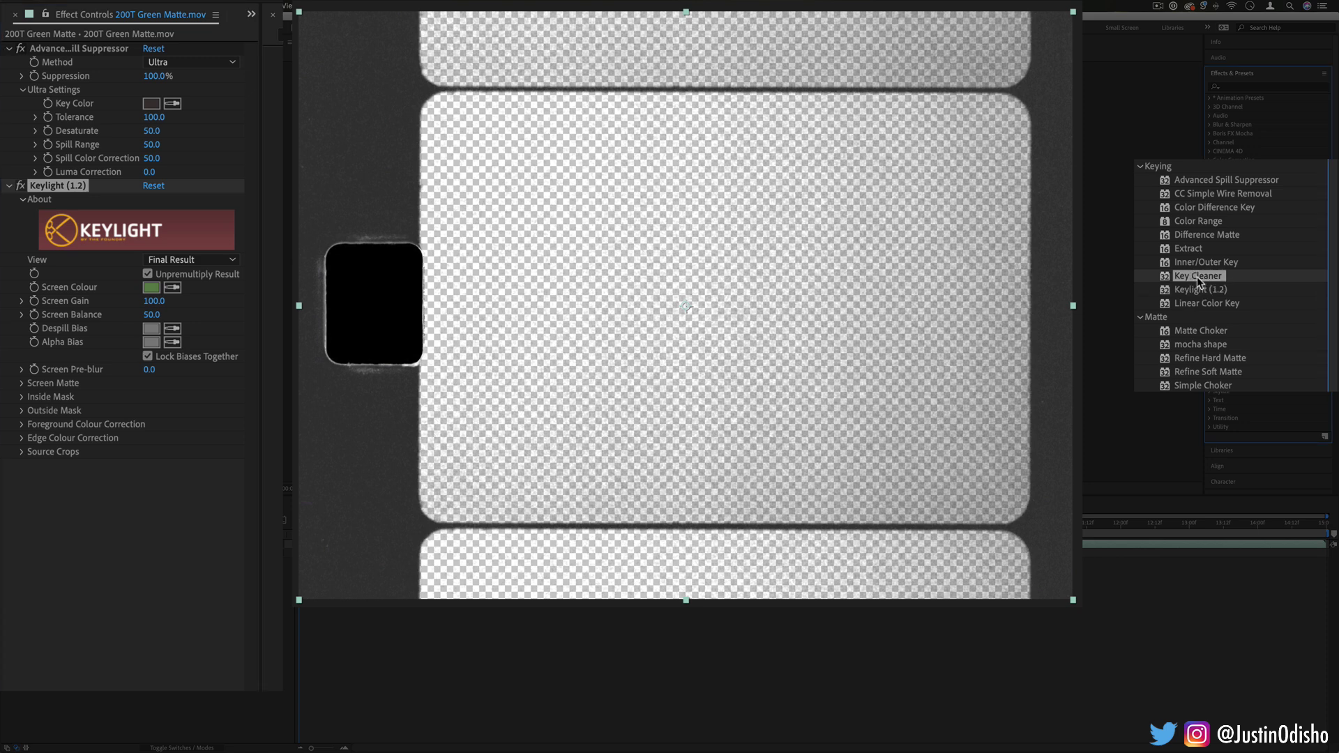
{"action": "left_click_drag", "start_coordinate": [1196, 276], "coordinate": [682, 279]}
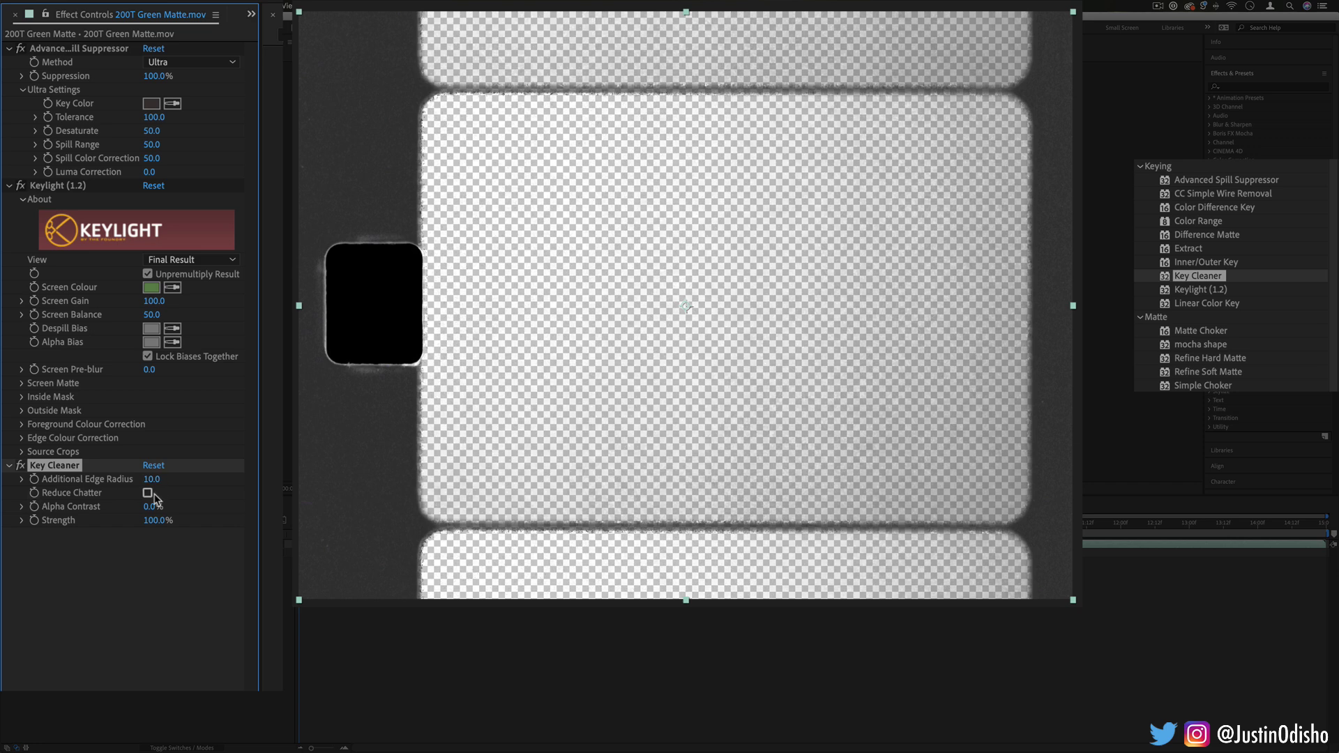
{"action": "left_click_drag", "start_coordinate": [152, 479], "coordinate": [183, 482]}
{"action": "left_click", "coordinate": [21, 465]}
{"action": "key", "text": "Delete"}
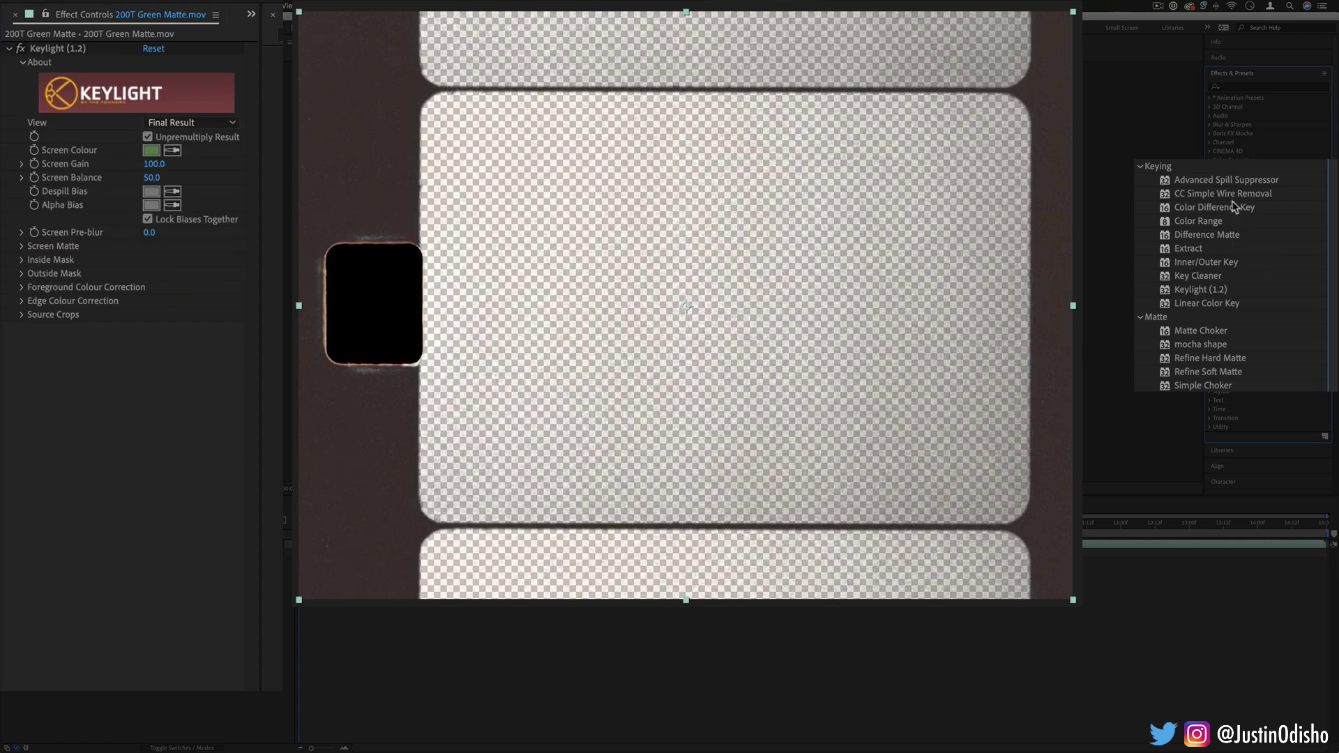
Apply CC Simple Wire Removal to the matte layer along the sprocket hole's inner edge, with Thickness 24.70.
{"action": "left_click", "coordinate": [1227, 194]}
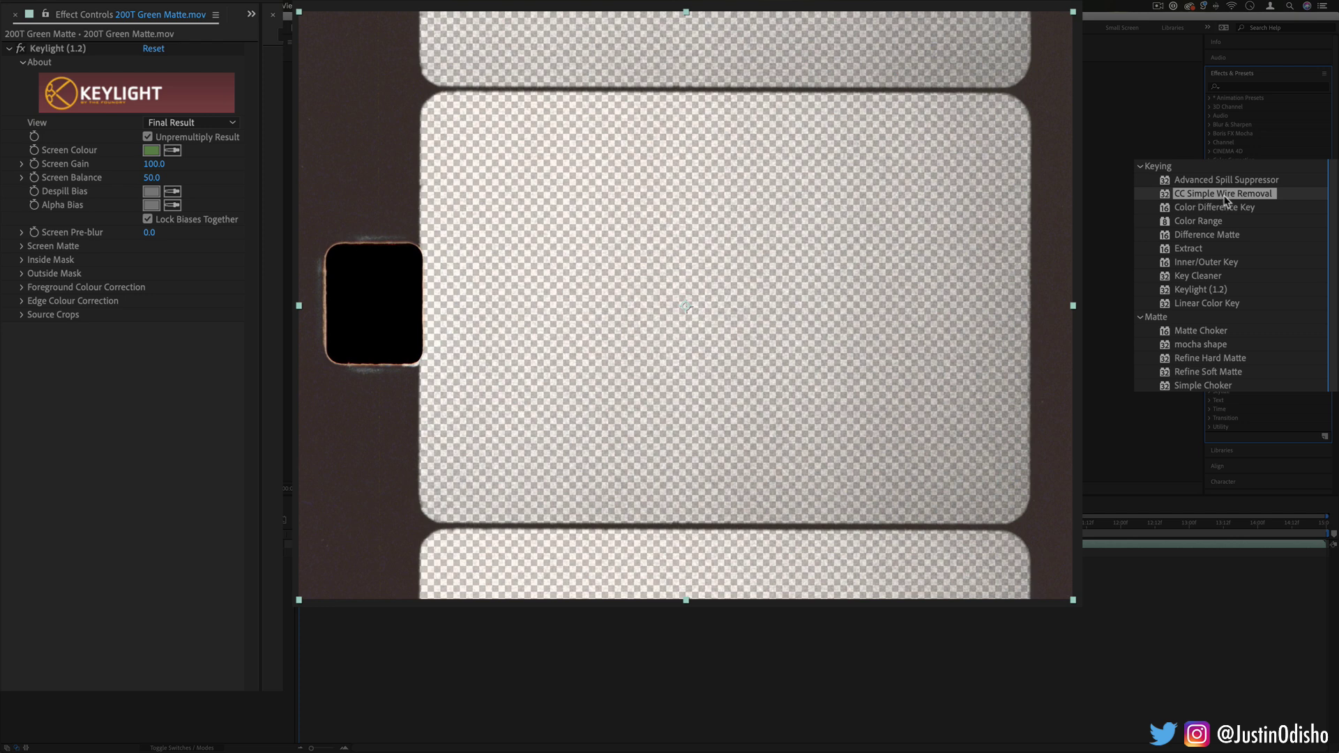
{"action": "left_click_drag", "start_coordinate": [1227, 194], "coordinate": [611, 321]}
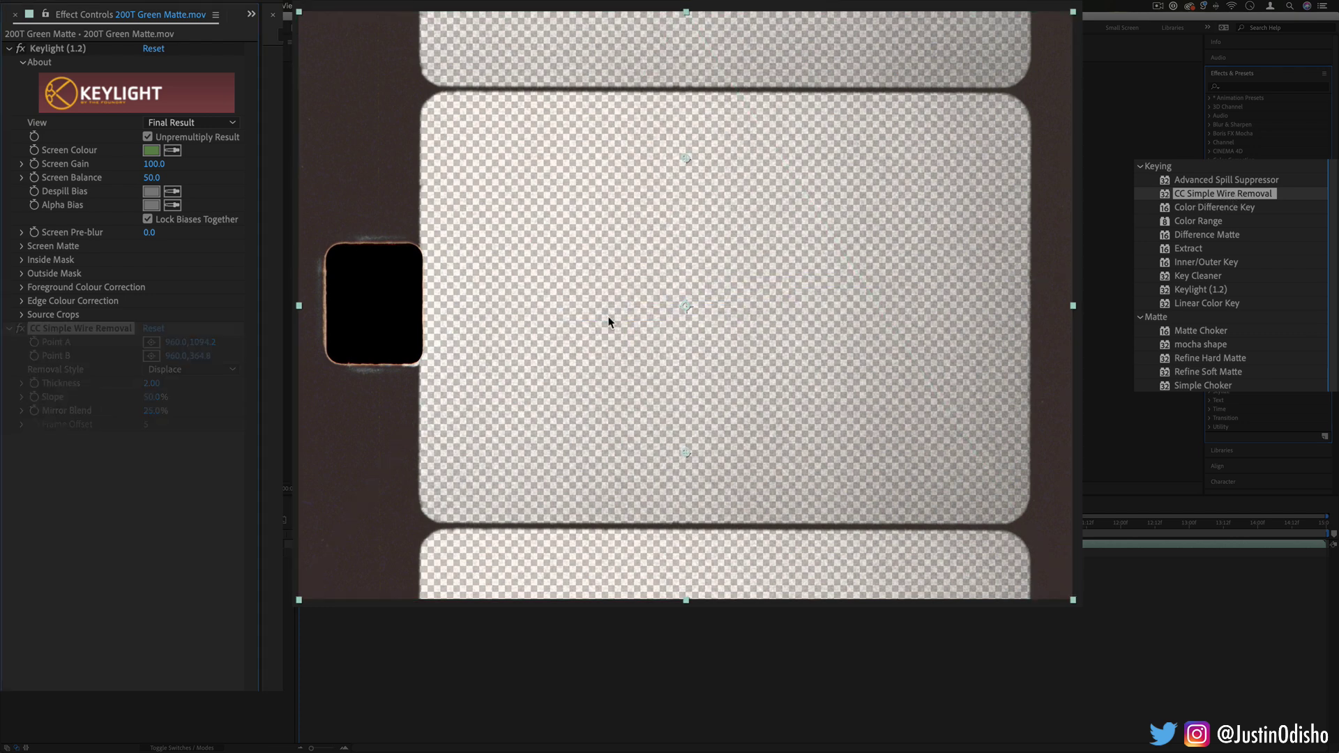
{"action": "left_click", "coordinate": [688, 164]}
{"action": "left_click_drag", "start_coordinate": [685, 165], "coordinate": [689, 169]}
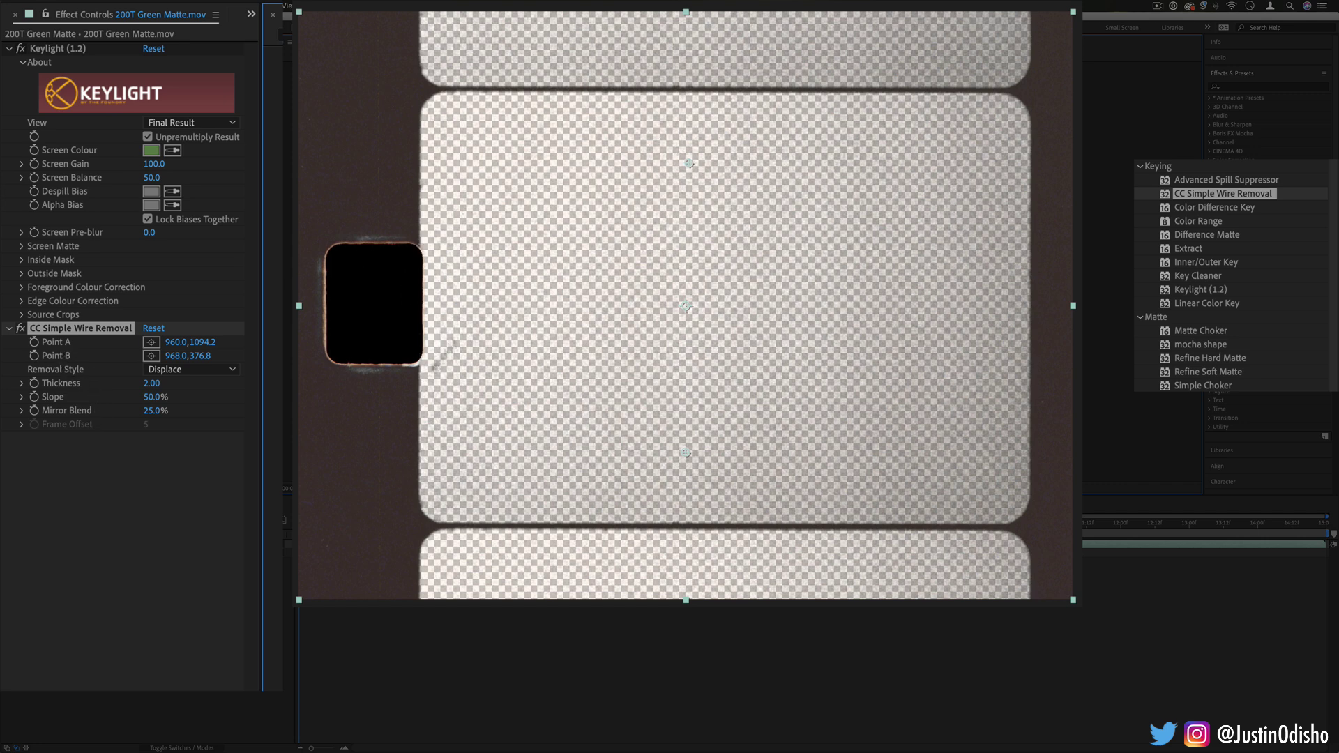
{"action": "left_click_drag", "start_coordinate": [687, 165], "coordinate": [417, 242]}
{"action": "left_click_drag", "start_coordinate": [685, 453], "coordinate": [417, 369]}
{"action": "left_click_drag", "start_coordinate": [150, 382], "coordinate": [224, 287]}
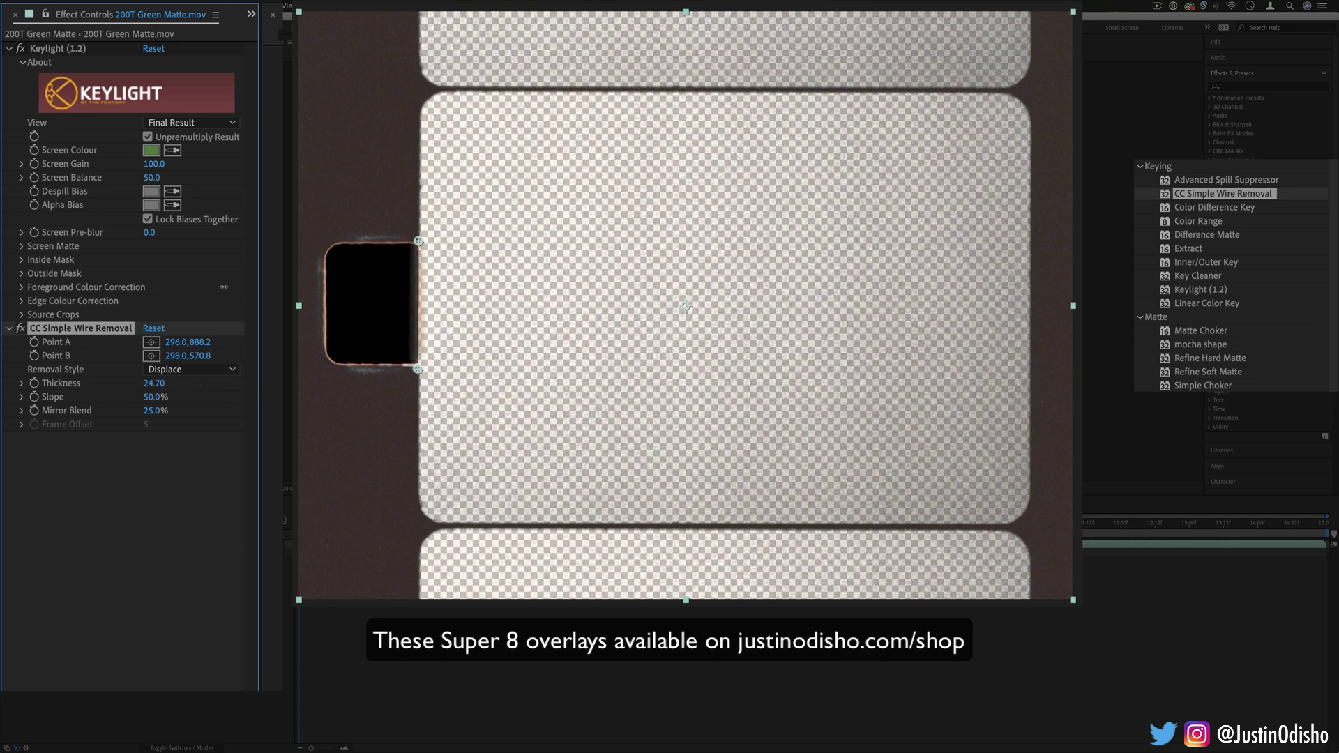
Extend the wire removal line to Point A 296.0,1012.2 and Point B 300.0,446.8, and compare the effect off and on.
{"action": "left_click_drag", "start_coordinate": [418, 371], "coordinate": [416, 423]}
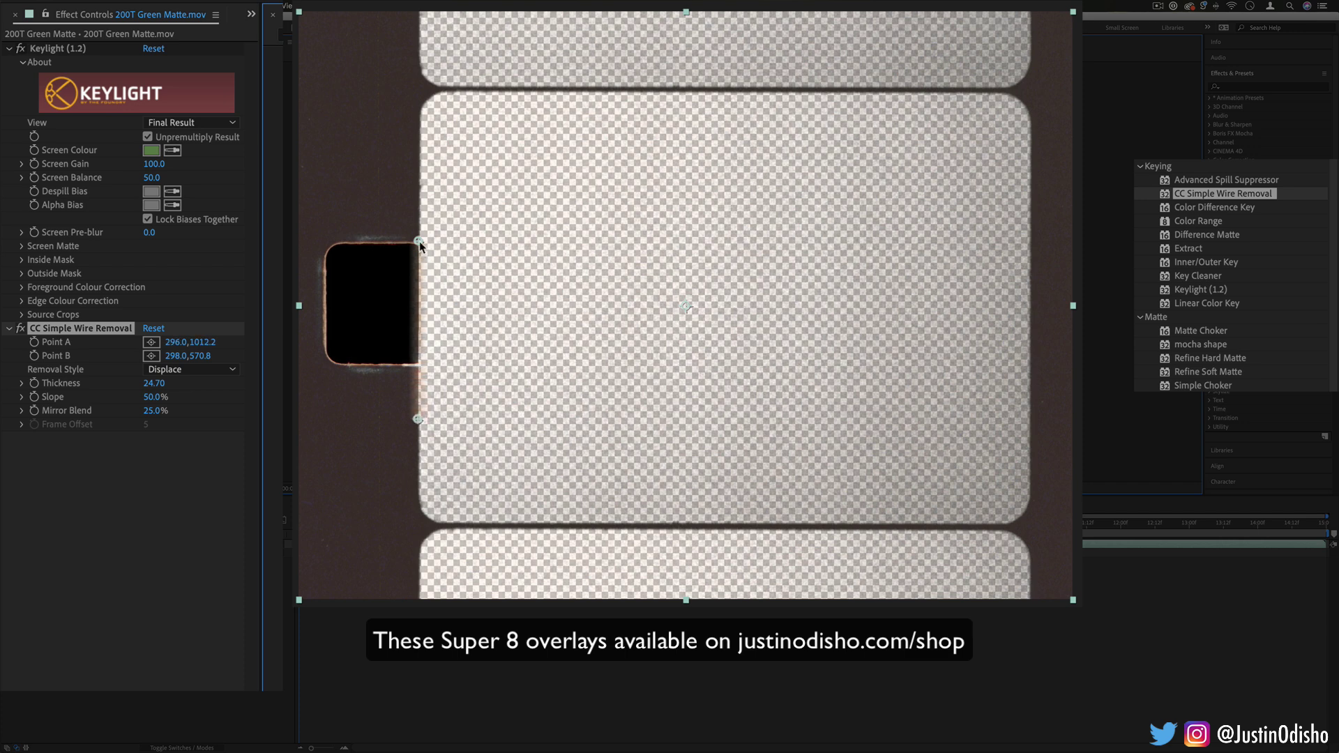
{"action": "left_click_drag", "start_coordinate": [420, 241], "coordinate": [422, 191]}
{"action": "left_click", "coordinate": [21, 329]}
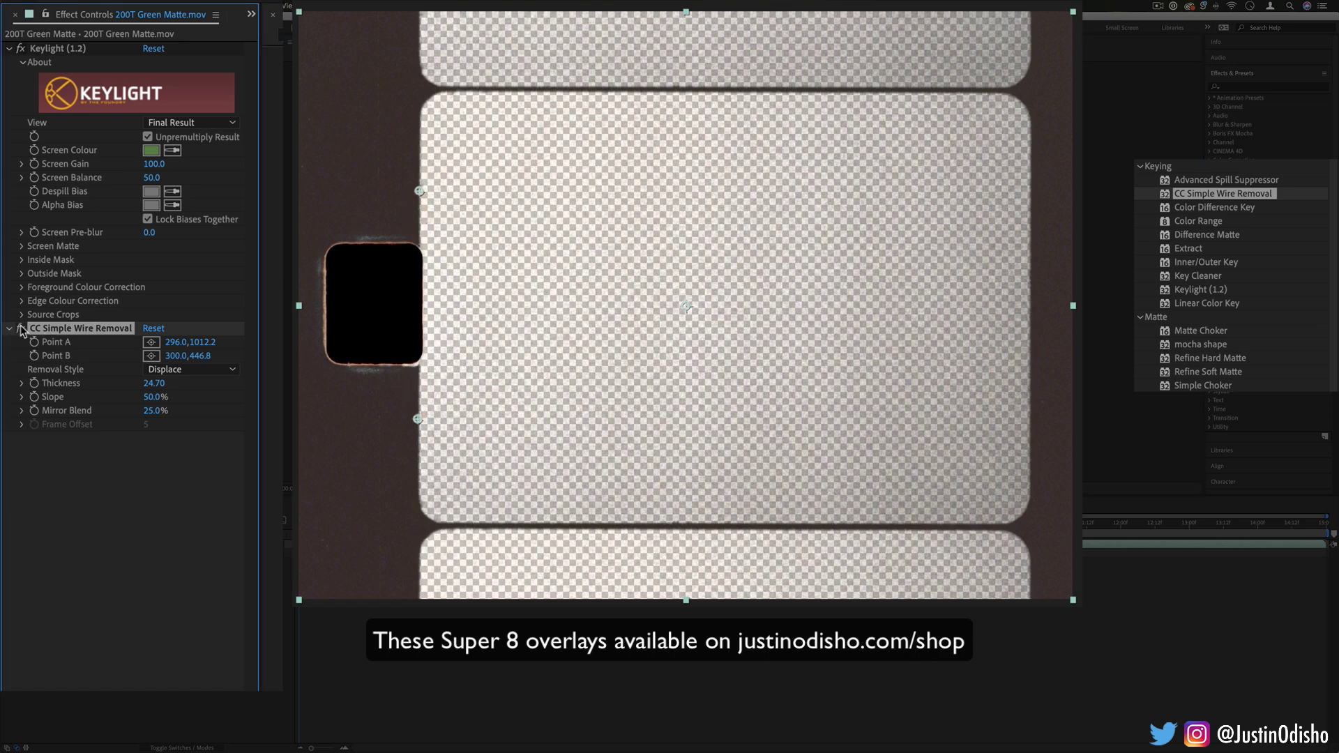
{"action": "left_click", "coordinate": [21, 329]}
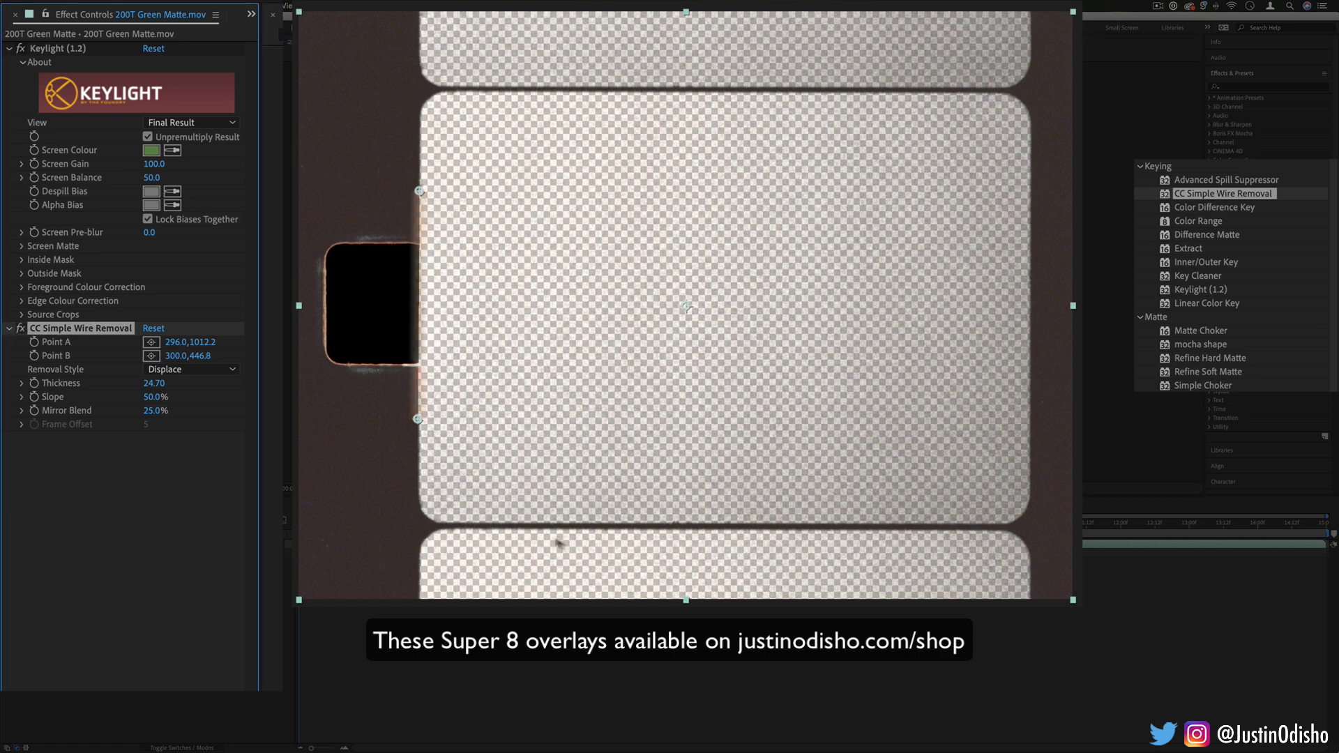
{"action": "left_click", "coordinate": [593, 604]}
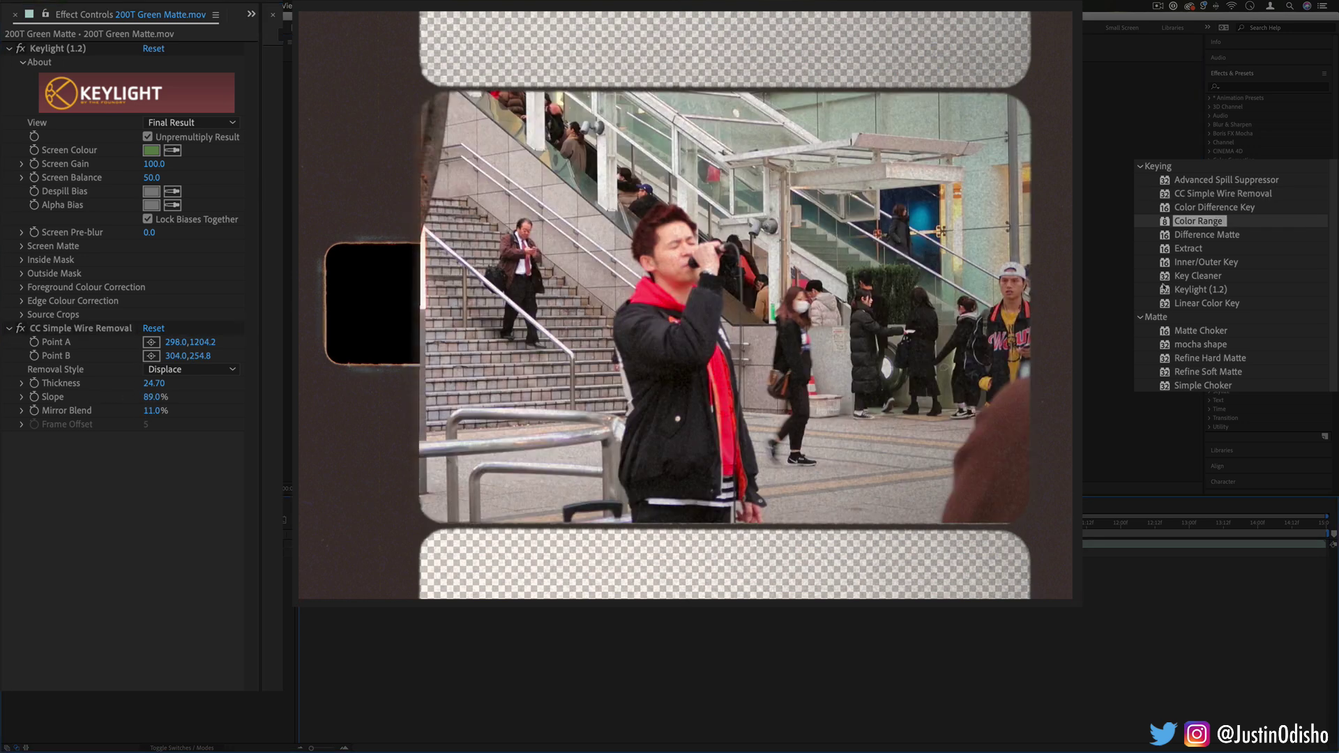
Apply Matte Choker to the 200T Green Matte layer and raise Choke 1 to 127.
{"action": "left_click", "coordinate": [1218, 334]}
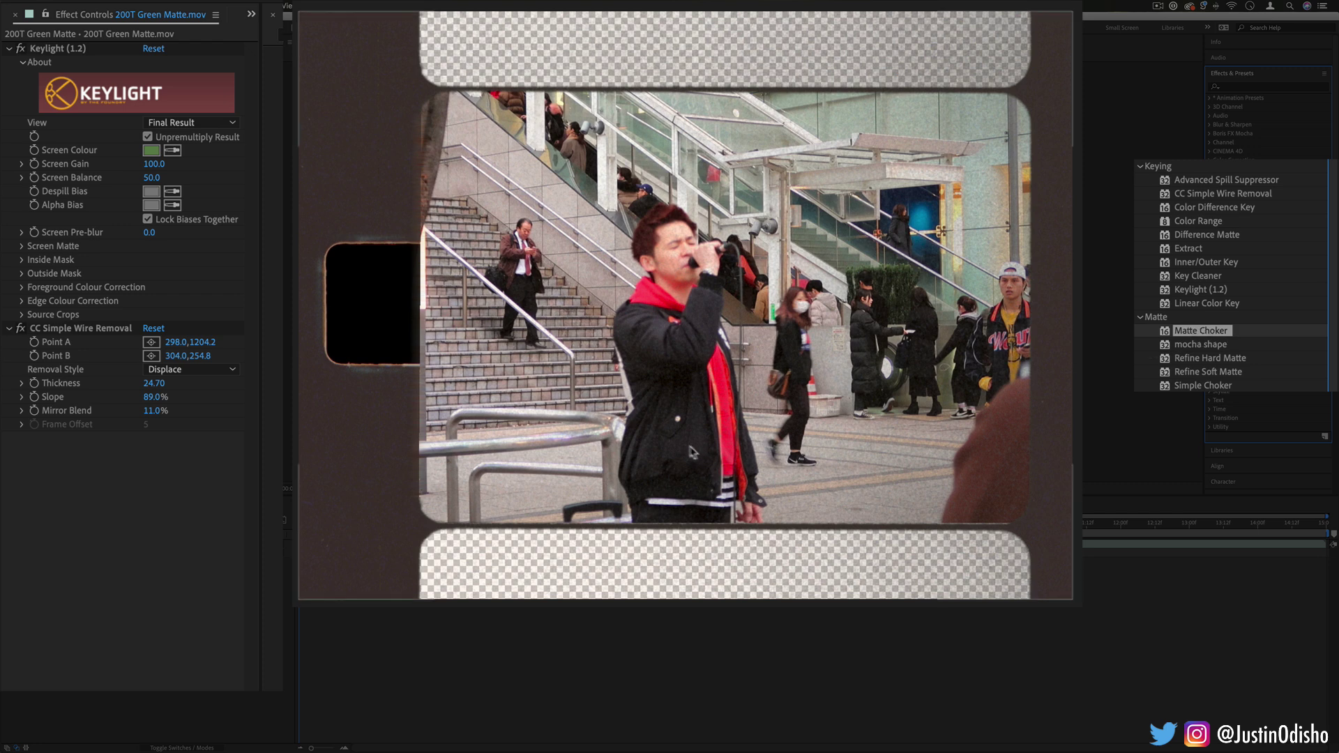
{"action": "left_click_drag", "start_coordinate": [693, 266], "coordinate": [1046, 544]}
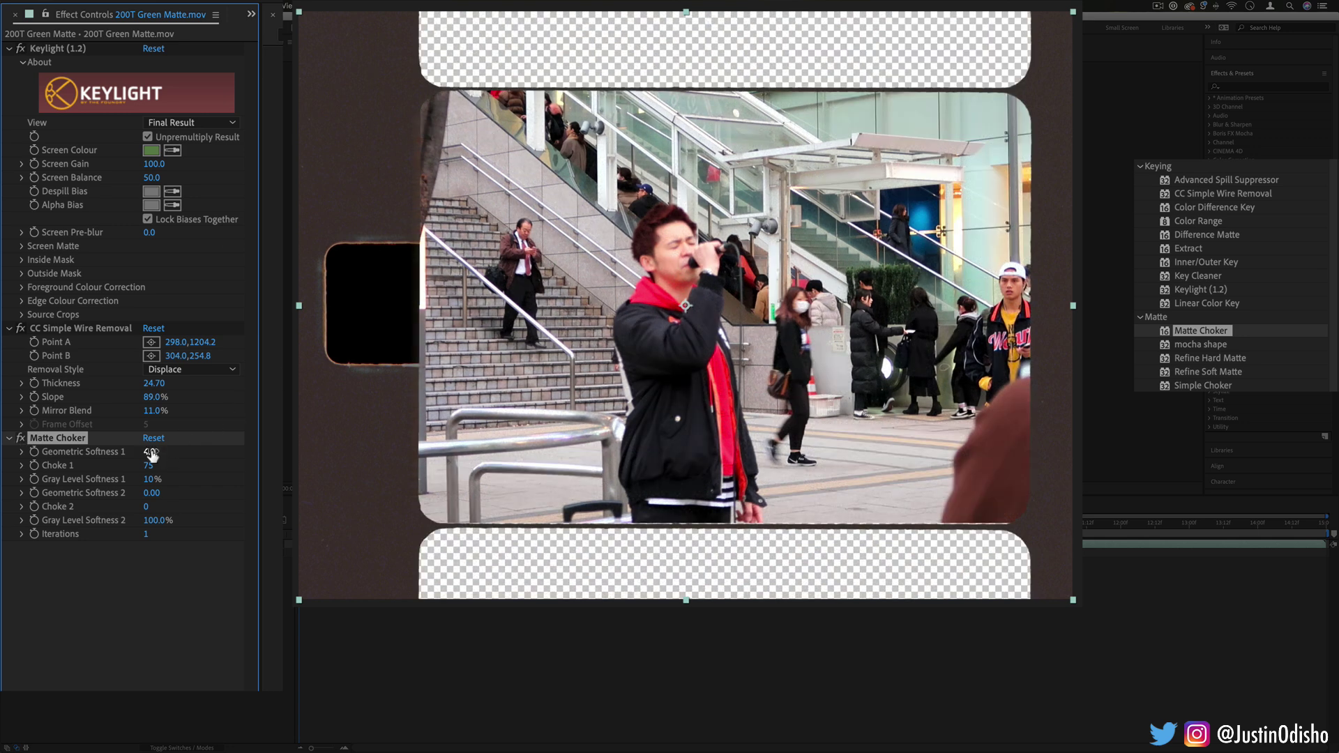
{"action": "left_click_drag", "start_coordinate": [148, 465], "coordinate": [260, 471]}
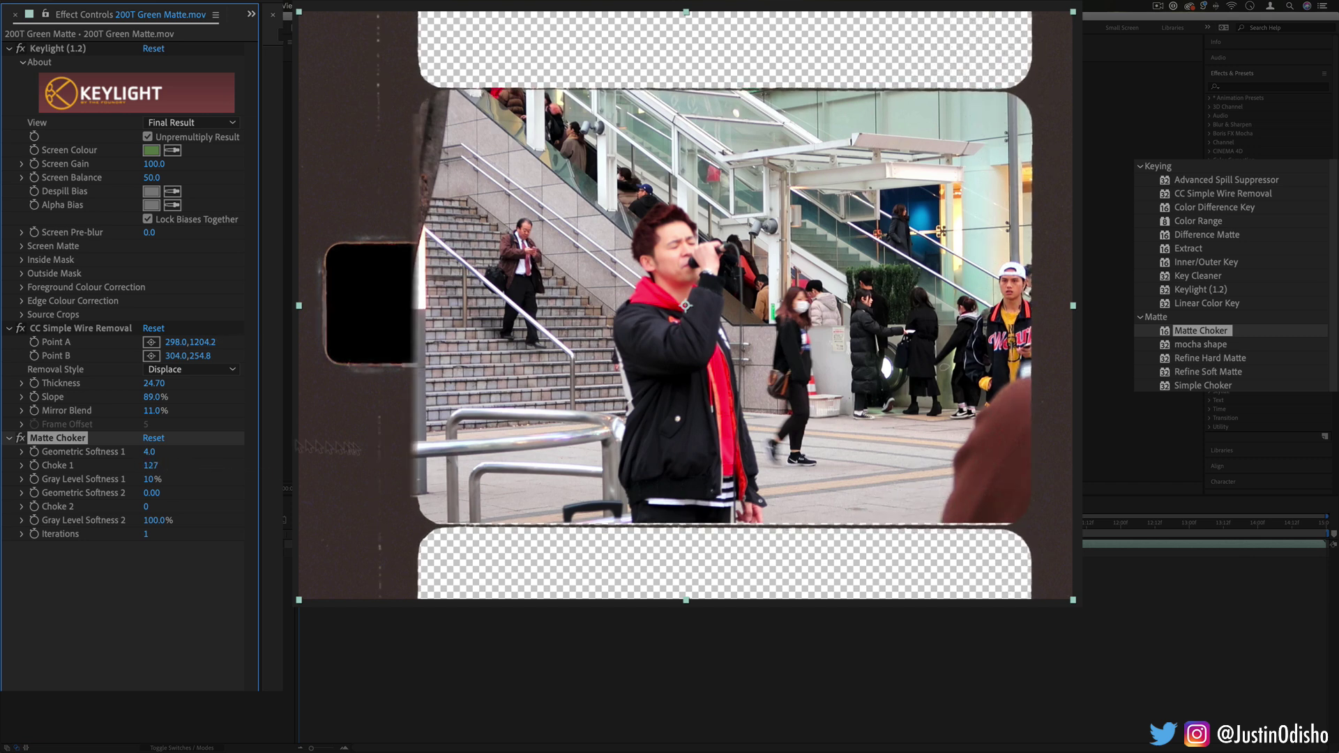
{"action": "left_click", "coordinate": [382, 91]}
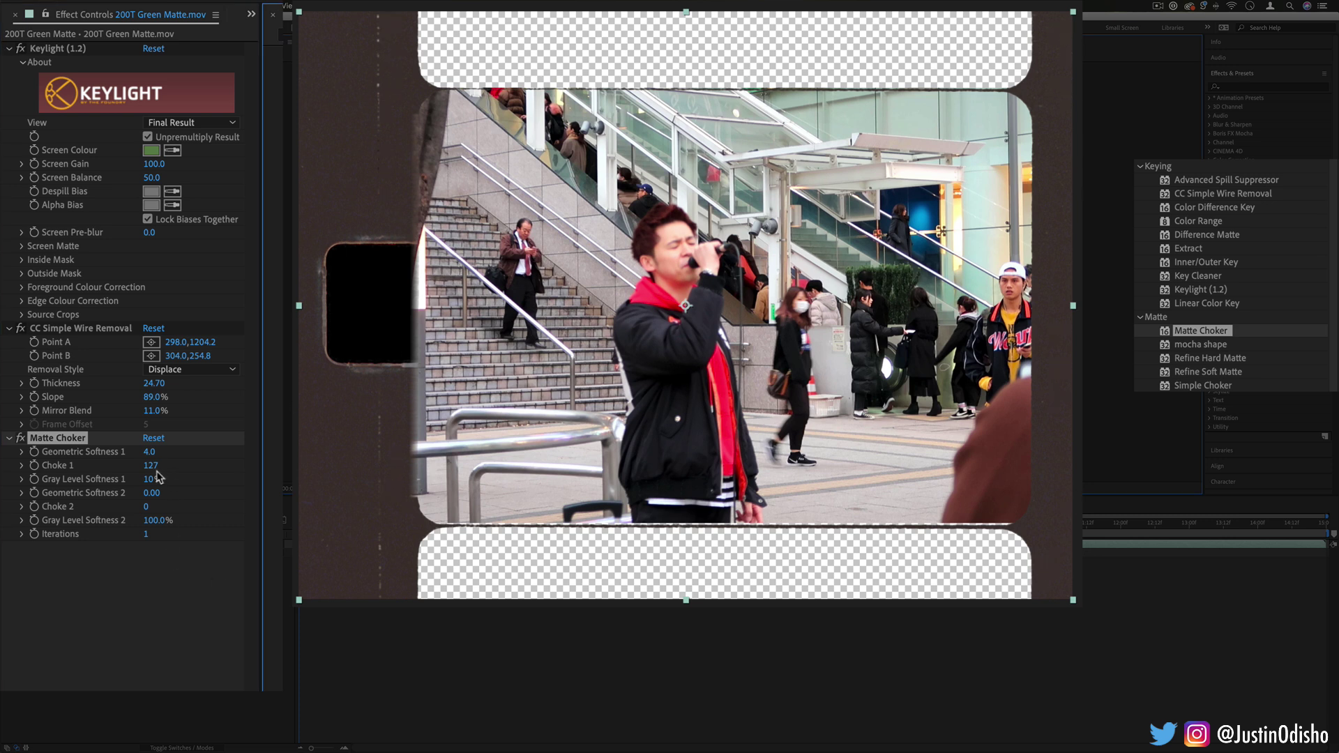
Try Matte Choker with Geometric Softness 1 at 0.6, Choke 1 at 67 and Geometric Softness 2 at 6.20, and delete the effect.
{"action": "mouse_move", "coordinate": [149, 451]}
{"action": "left_mouse_down"}
{"action": "mouse_move", "coordinate": [126, 451]}
{"action": "mouse_move", "coordinate": [143, 471]}
{"action": "mouse_move", "coordinate": [124, 472]}
{"action": "mouse_move", "coordinate": [140, 466]}
{"action": "left_mouse_up"}
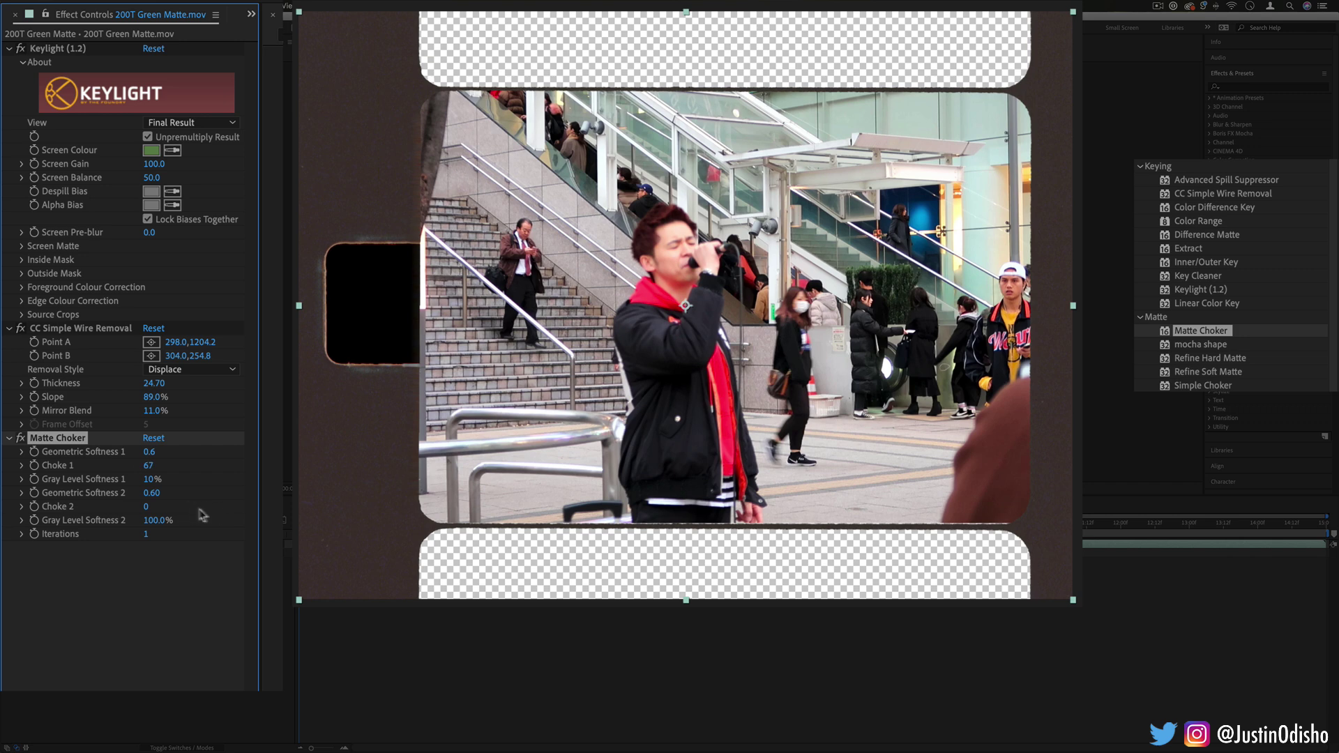
{"action": "left_click_drag", "start_coordinate": [153, 493], "coordinate": [201, 494]}
{"action": "left_click", "coordinate": [20, 437]}
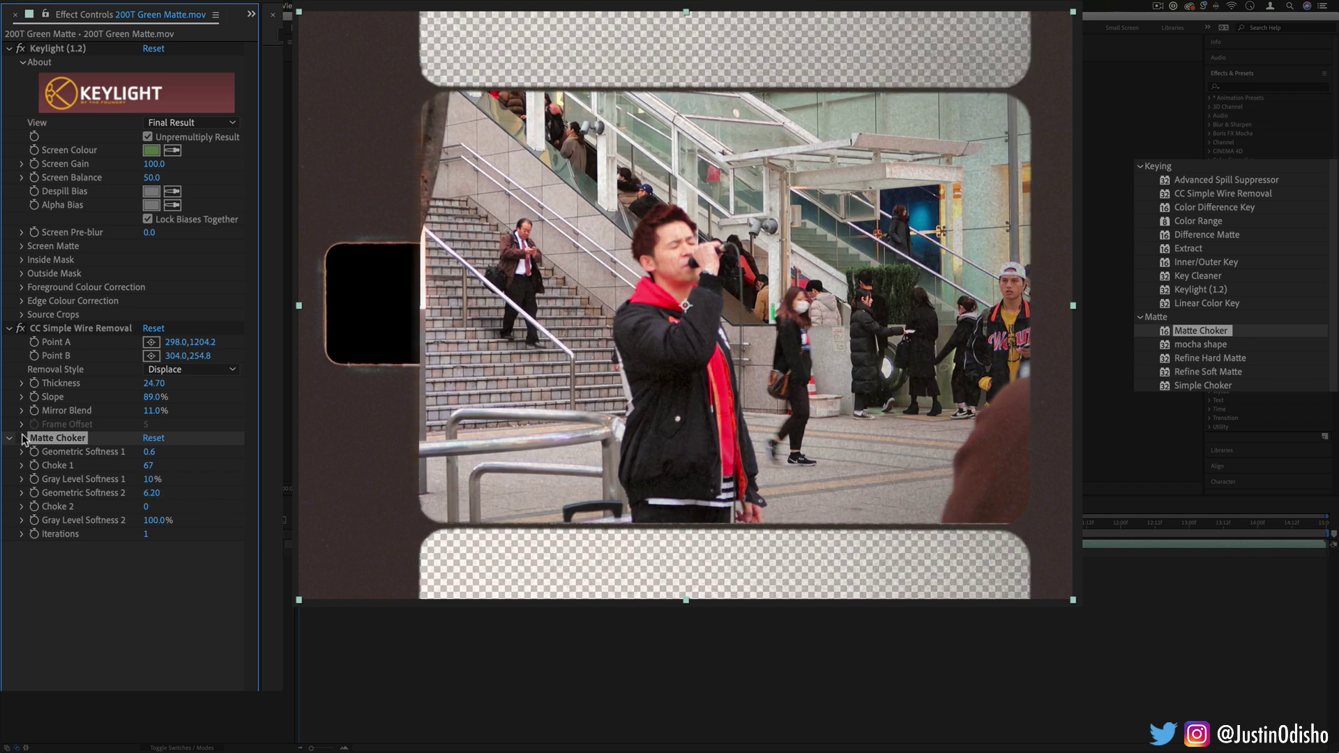
{"action": "left_click", "coordinate": [20, 437]}
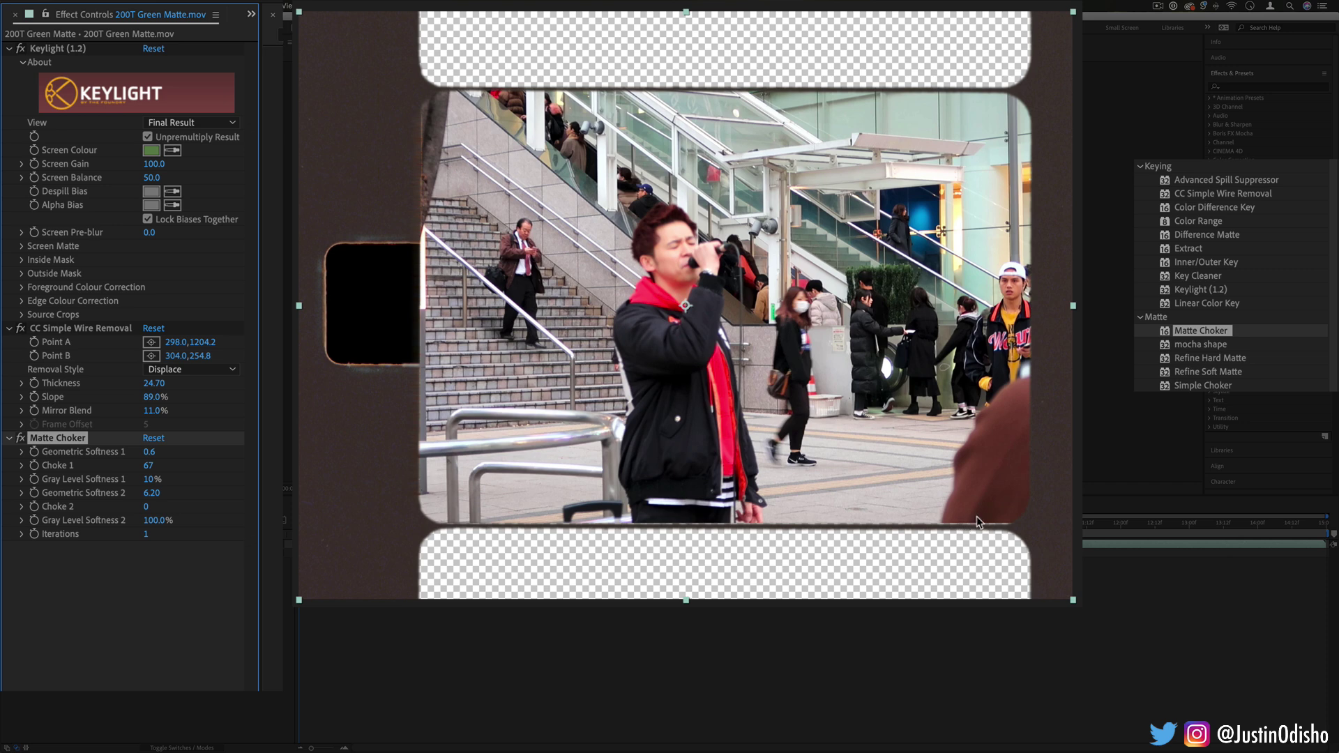
{"action": "key", "text": "Delete"}
Try Simple Choker on the 200T Green Matte layer with an adjusted Choke Matte value.
{"action": "left_click_drag", "start_coordinate": [1203, 386], "coordinate": [771, 314]}
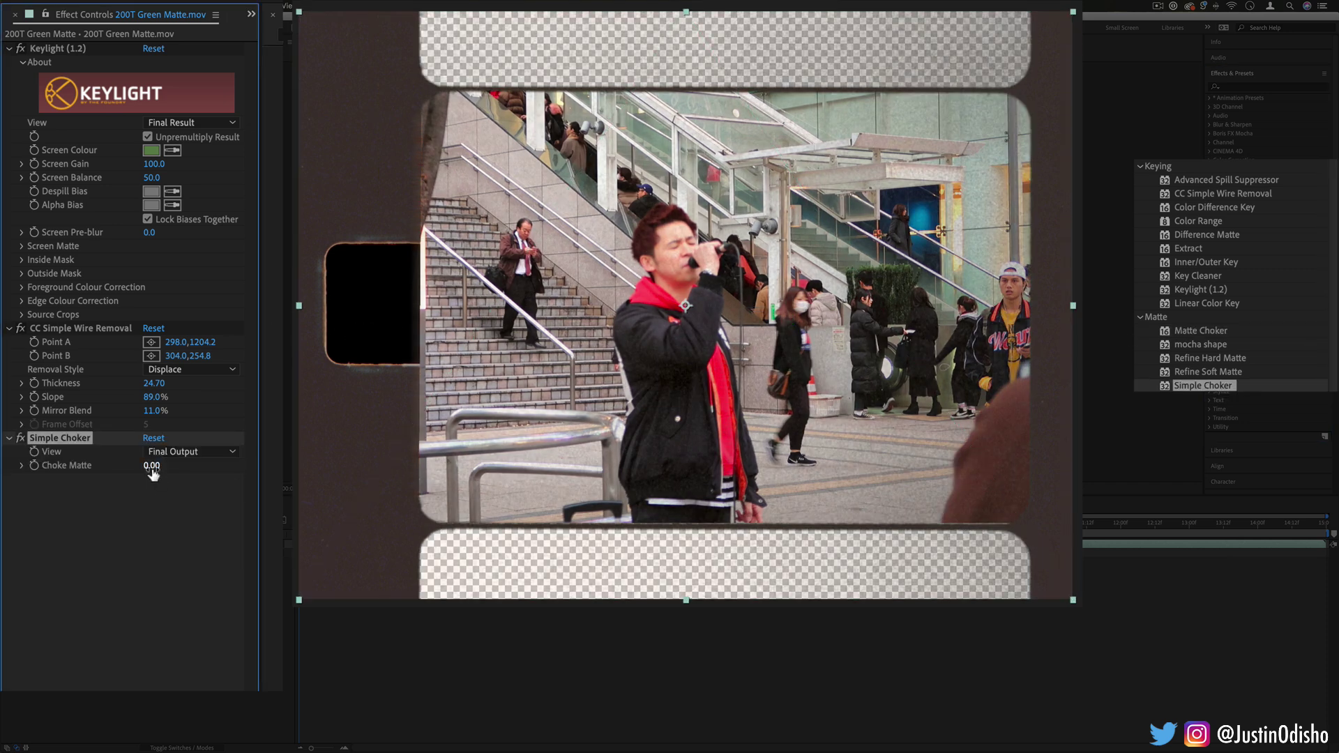
{"action": "mouse_move", "coordinate": [152, 466]}
{"action": "left_mouse_down"}
{"action": "mouse_move", "coordinate": [211, 472]}
{"action": "mouse_move", "coordinate": [162, 469]}
{"action": "left_mouse_up"}
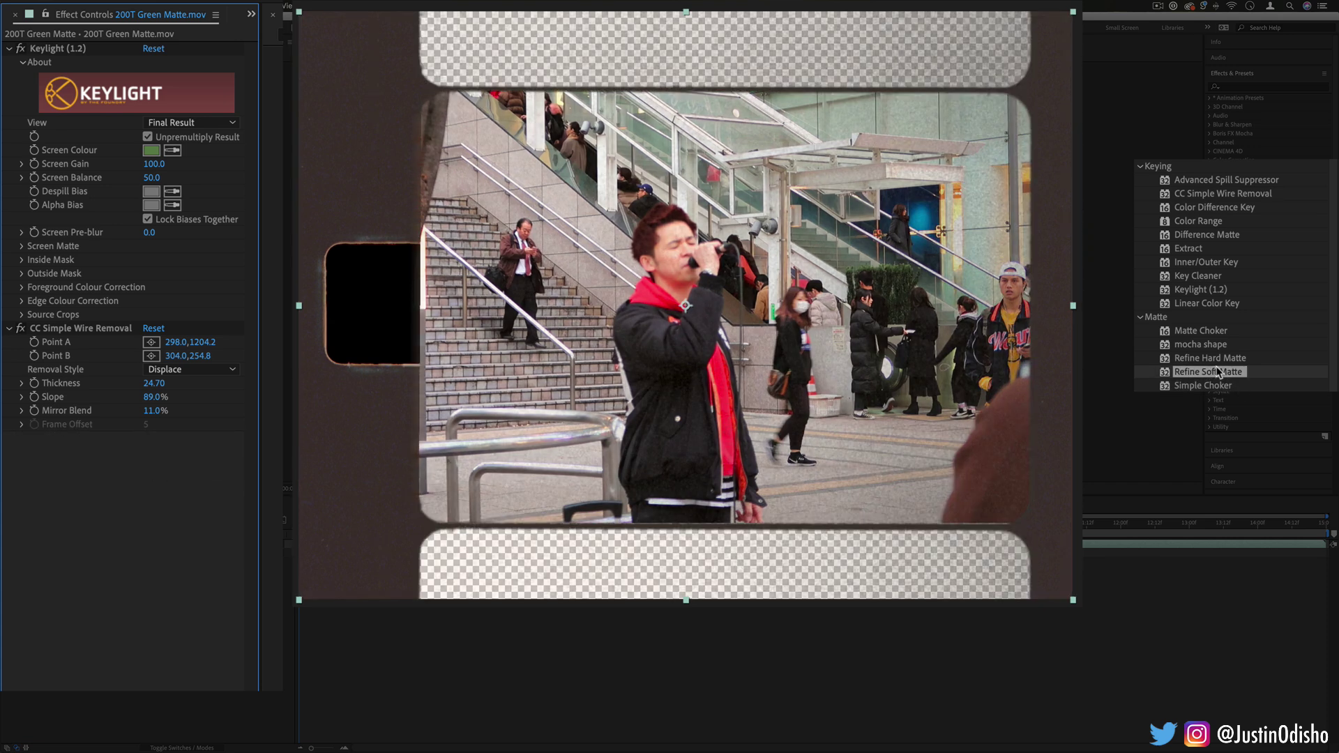
{"action": "left_click", "coordinate": [1218, 369]}
{"action": "left_click", "coordinate": [1220, 358]}
{"action": "left_click", "coordinate": [1222, 372]}
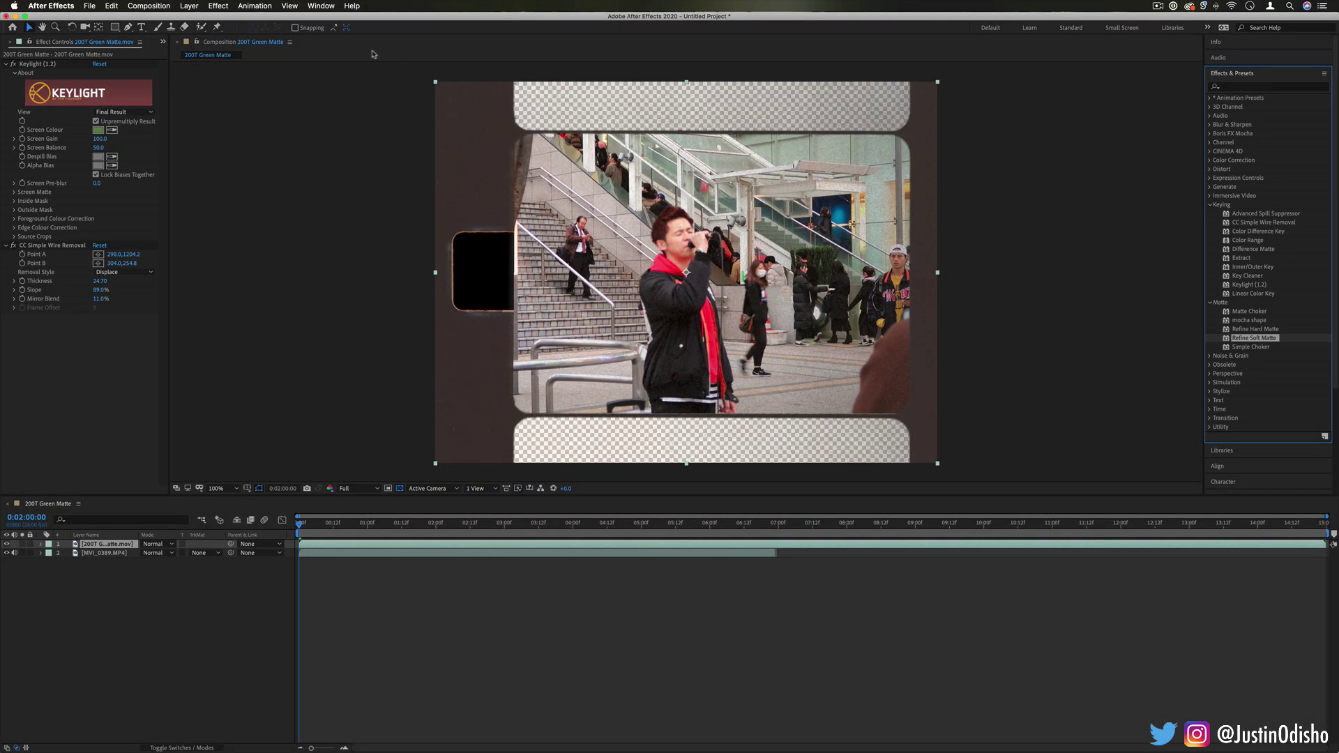
Isolate the singer in the MVI_0389.MP4 layer from the background with the Roto Brush tool.
{"action": "left_click", "coordinate": [202, 26]}
{"action": "double_click", "coordinate": [122, 553]}
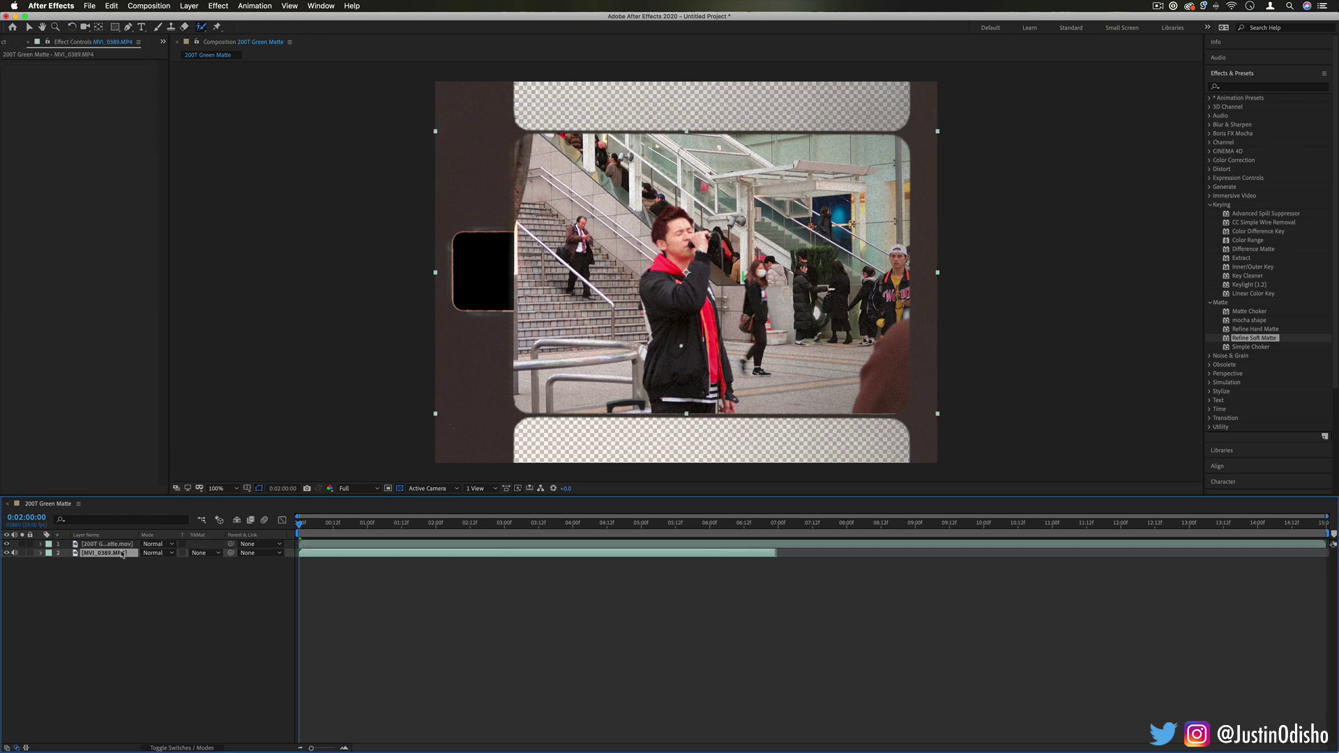
{"action": "mouse_move", "coordinate": [659, 348]}
{"action": "left_mouse_down"}
{"action": "mouse_move", "coordinate": [674, 203]}
{"action": "mouse_move", "coordinate": [707, 374]}
{"action": "mouse_move", "coordinate": [658, 342]}
{"action": "left_mouse_up"}
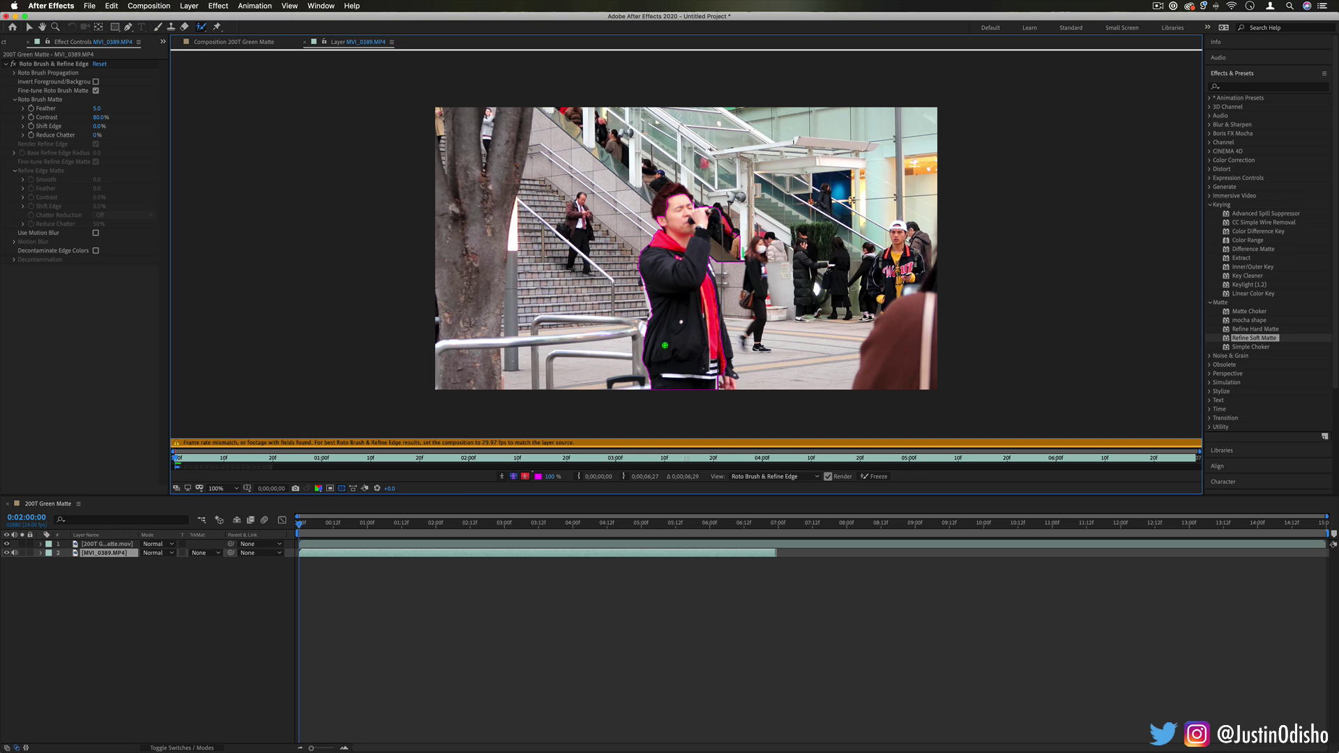
{"action": "mouse_move", "coordinate": [673, 219]}
{"action": "left_mouse_down"}
{"action": "mouse_move", "coordinate": [676, 199]}
{"action": "mouse_move", "coordinate": [662, 218]}
{"action": "left_mouse_up"}
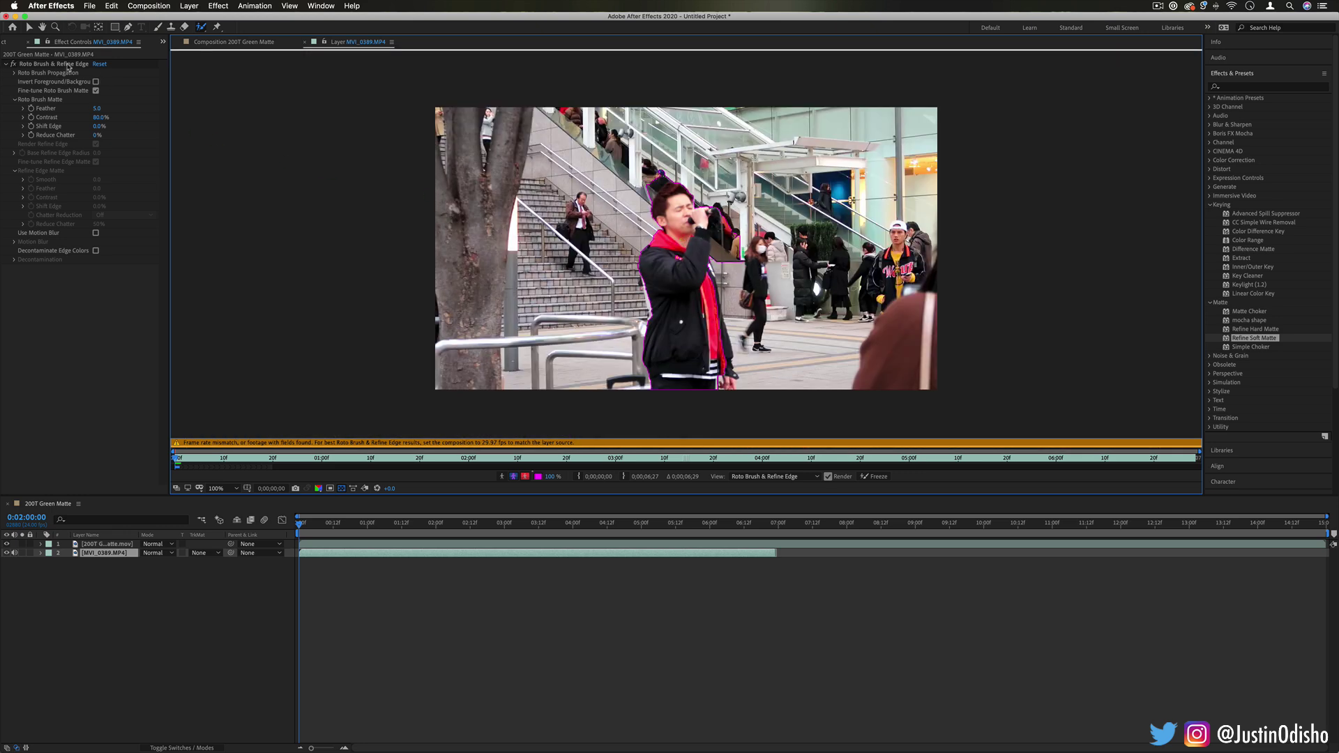
{"action": "left_click", "coordinate": [67, 65]}
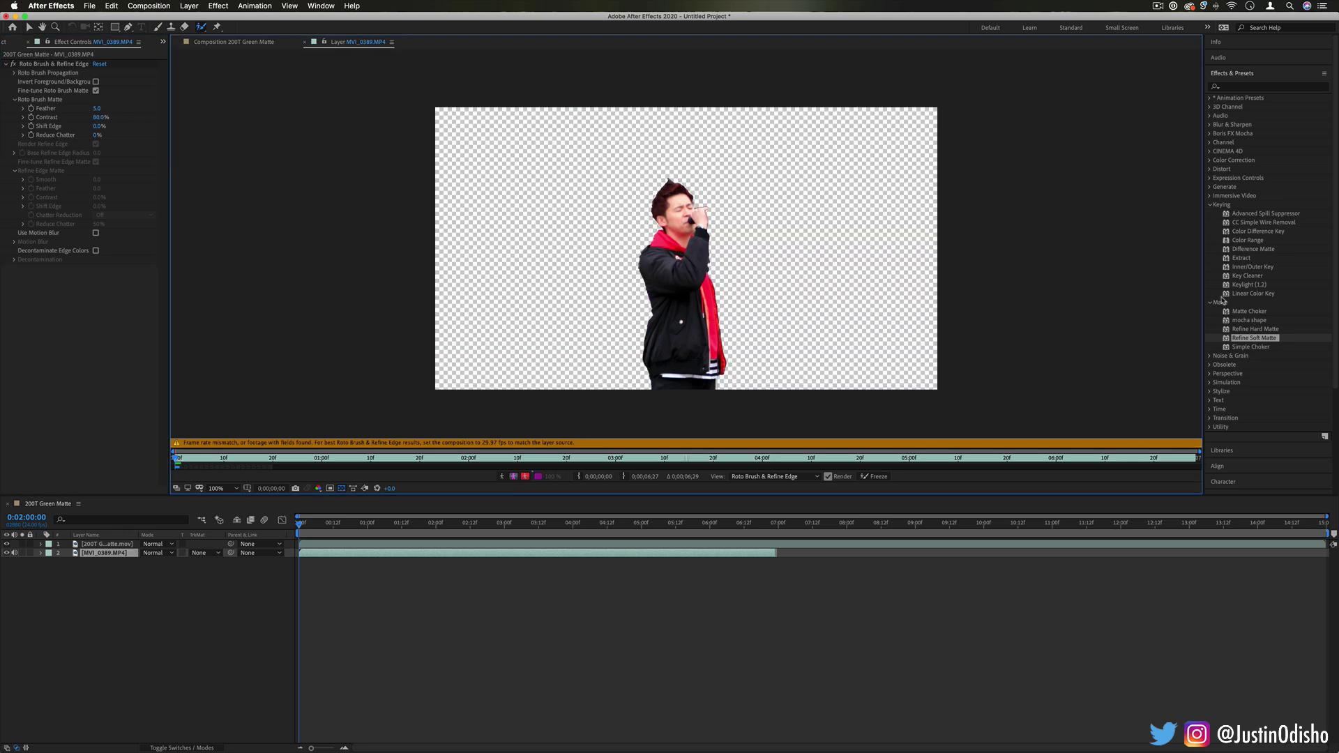
Apply Refine Soft Matte to MVI_0389.MP4 with Smooth 13.3 and Contrast 79%, and compare the cutout with the effect off and on.
{"action": "left_click", "coordinate": [1250, 339]}
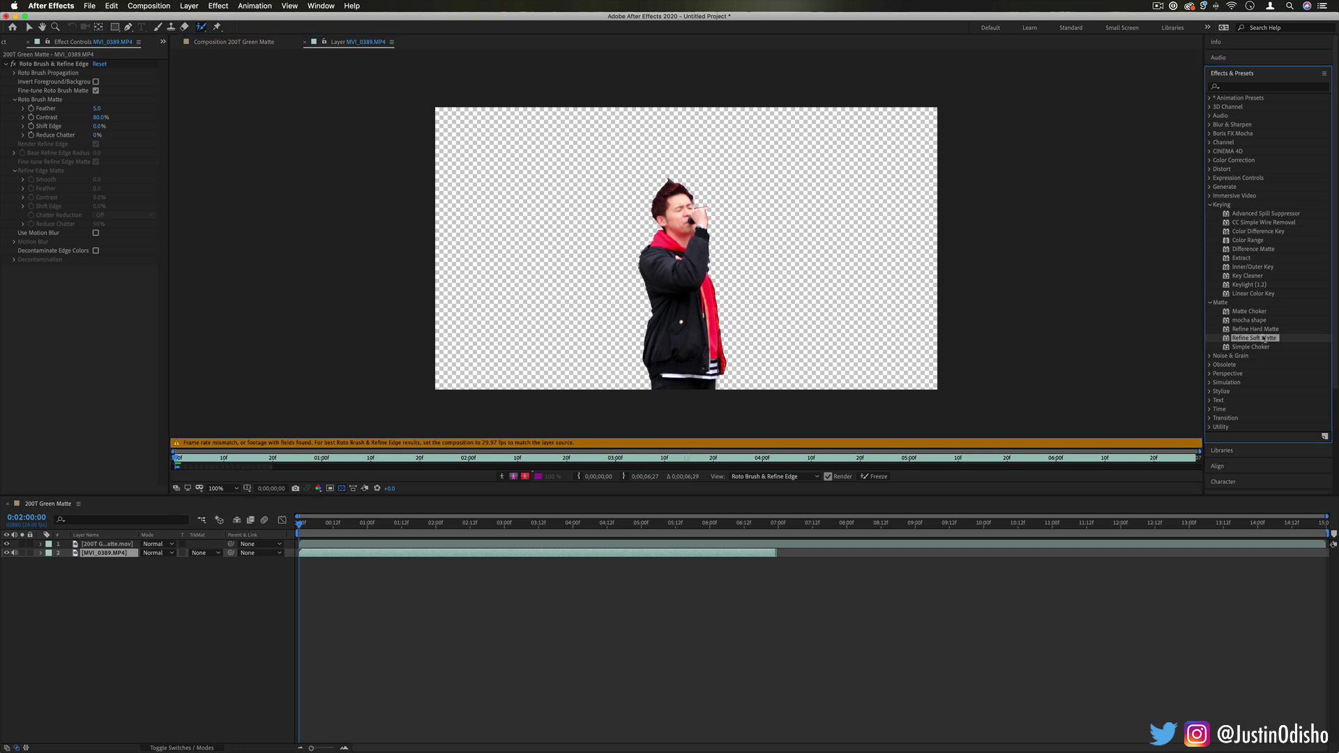
{"action": "mouse_move", "coordinate": [1256, 329]}
{"action": "left_mouse_down"}
{"action": "mouse_move", "coordinate": [279, 605]}
{"action": "mouse_move", "coordinate": [111, 551]}
{"action": "mouse_move", "coordinate": [77, 331]}
{"action": "left_mouse_up"}
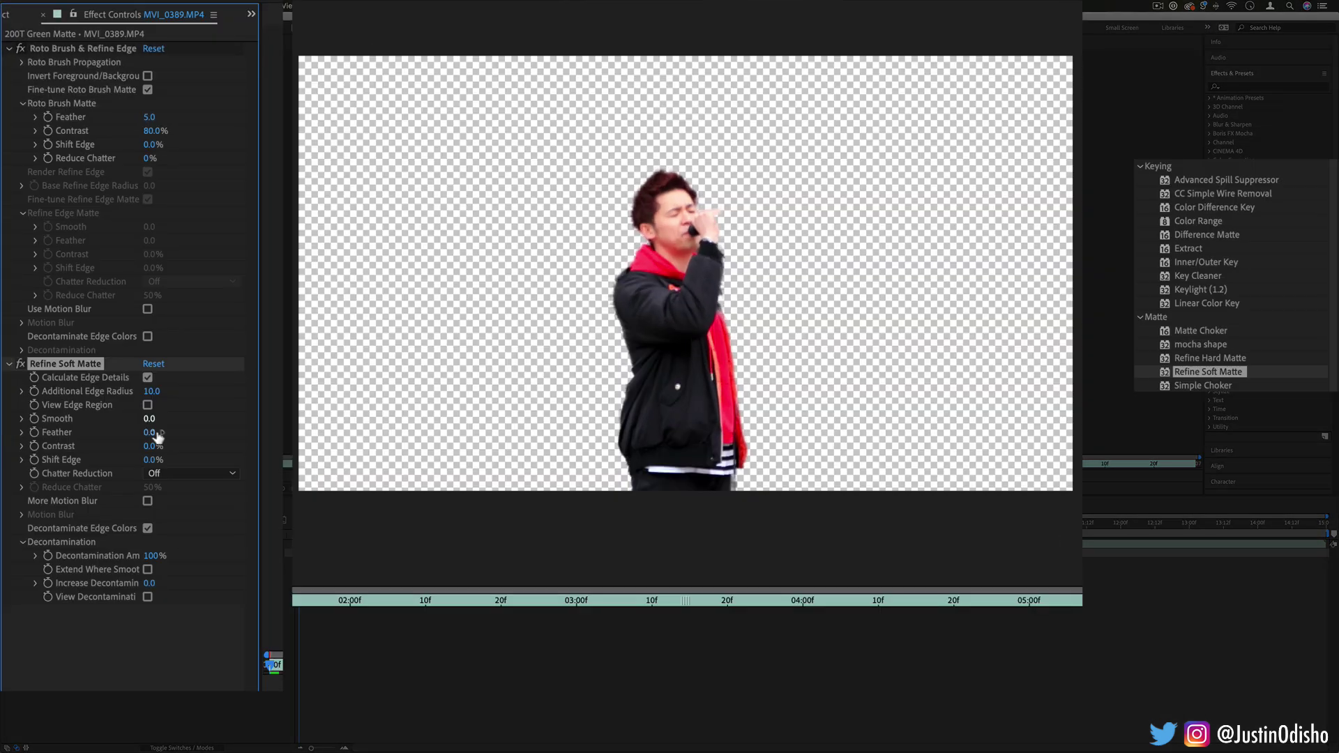
{"action": "left_click_drag", "start_coordinate": [149, 418], "coordinate": [230, 422]}
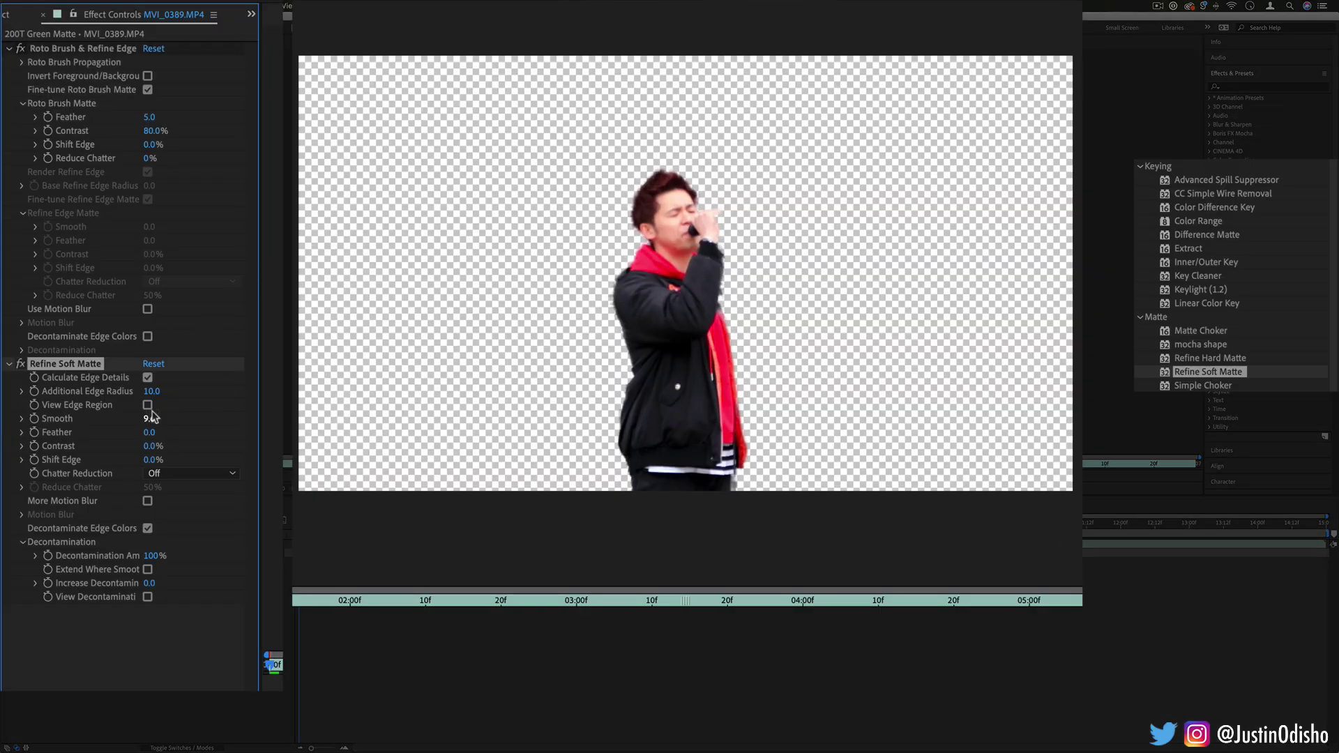
{"action": "scroll", "coordinate": [701, 157], "scroll_direction": "up", "scroll_amount": 1}
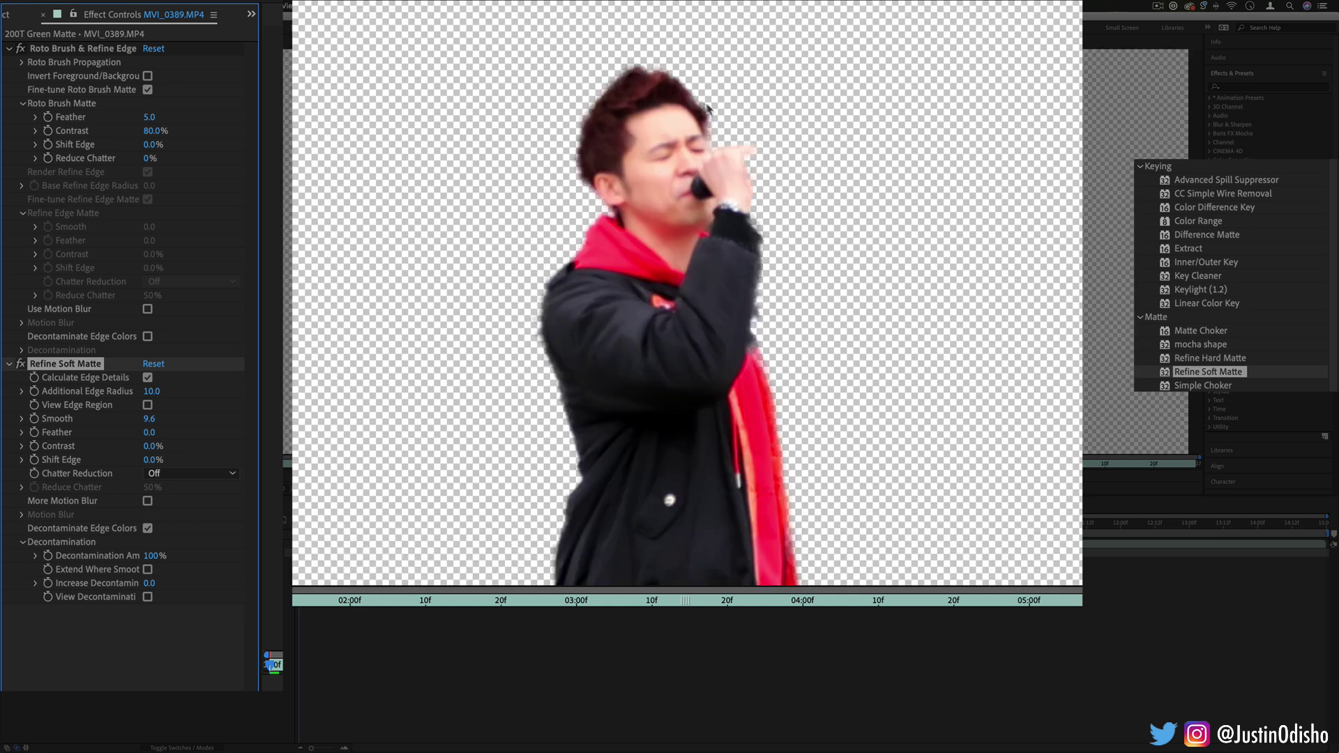
{"action": "left_click", "coordinate": [21, 363]}
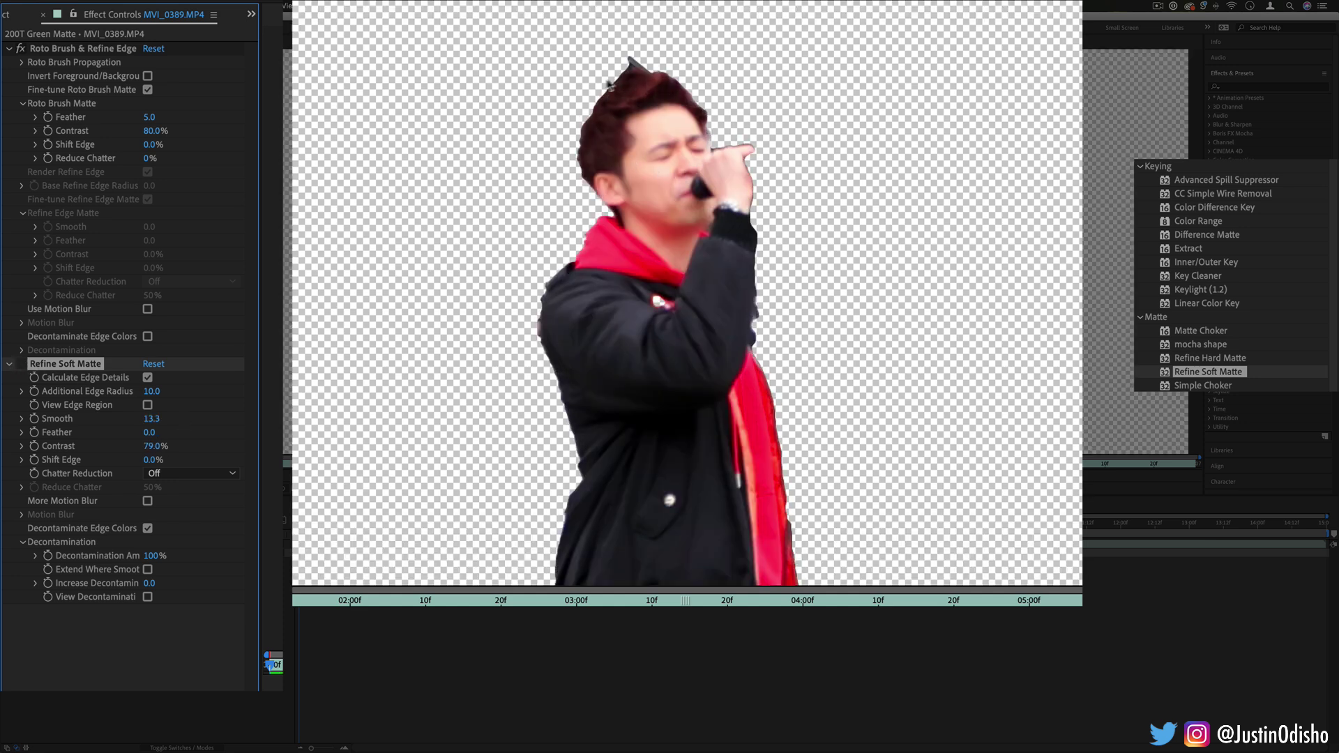
{"action": "left_click", "coordinate": [20, 364]}
{"action": "key", "text": "comma"}
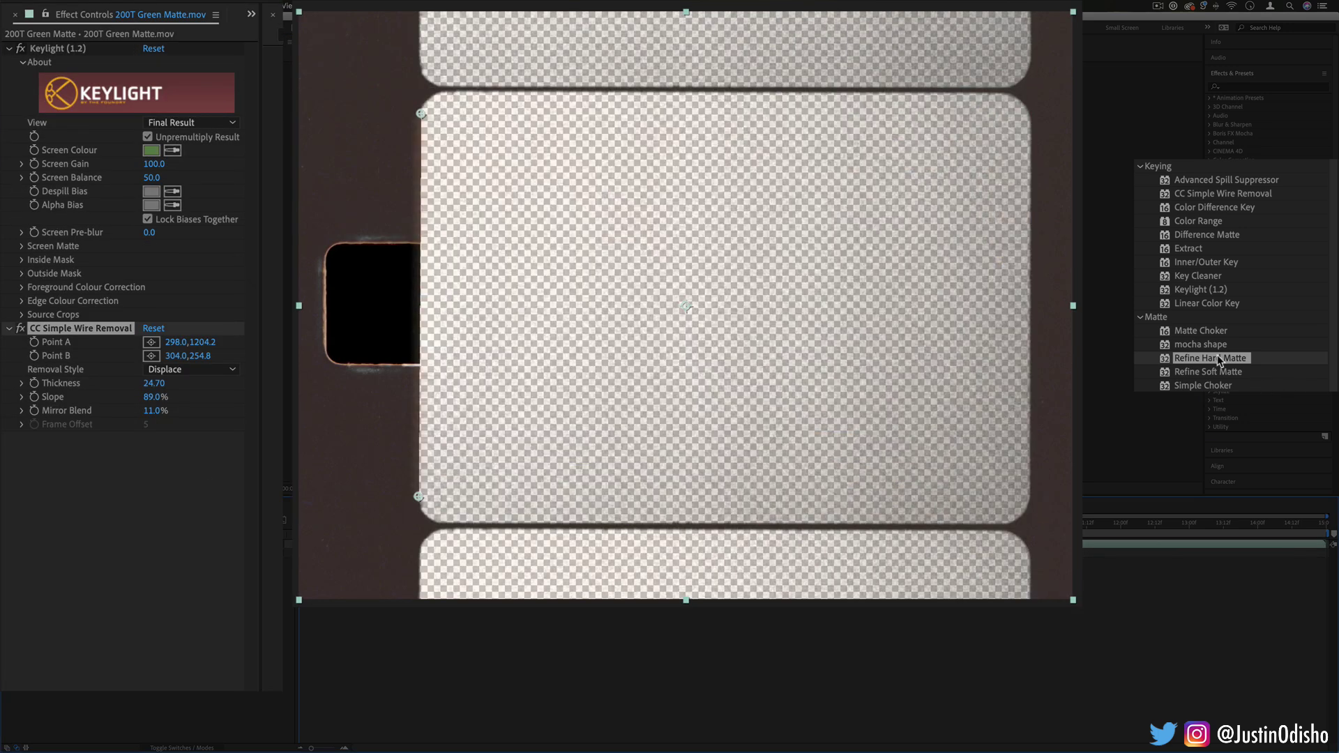
Try Refine Hard Matte on the keyed 200T Green Matte layer.
{"action": "left_click_drag", "start_coordinate": [1217, 360], "coordinate": [881, 376]}
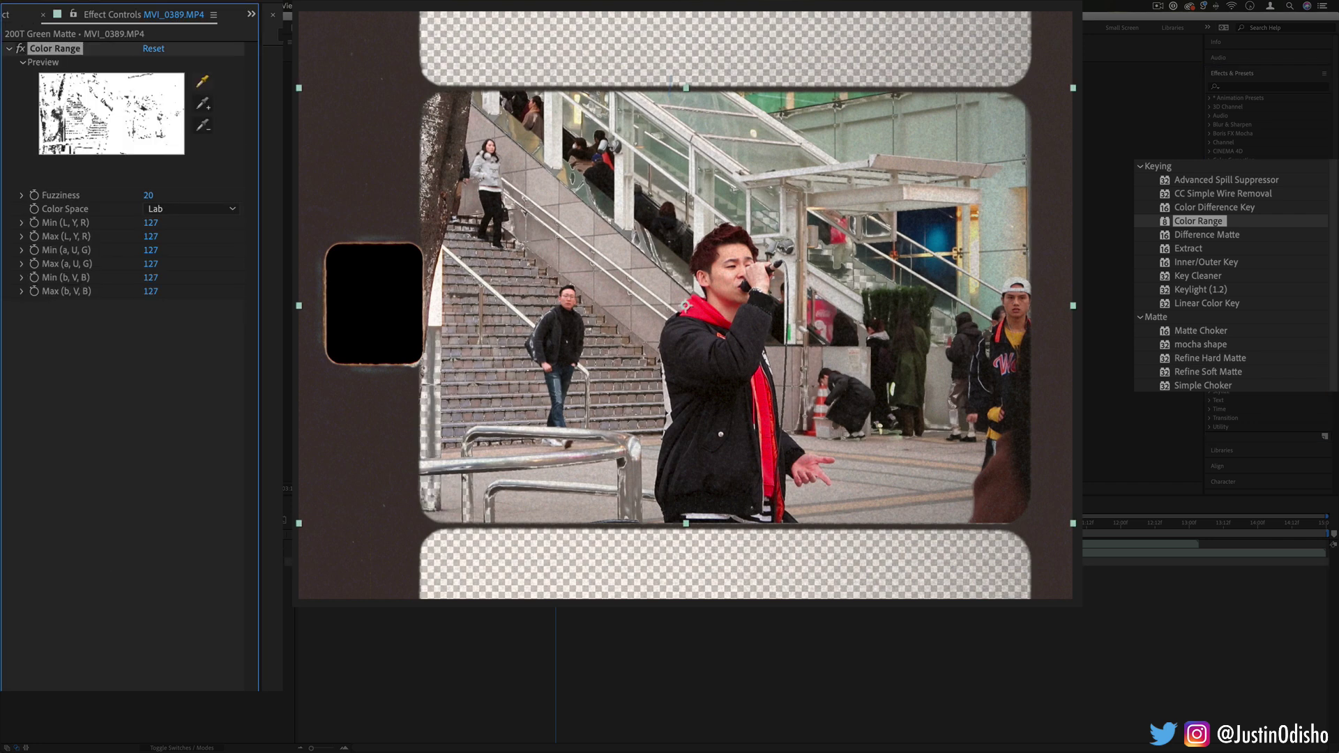
Key the grey stairway wall out of MVI_0389.MP4 with Color Range by sampling the wall and adding a second shade.
{"action": "left_click", "coordinate": [203, 81]}
{"action": "left_click", "coordinate": [203, 103]}
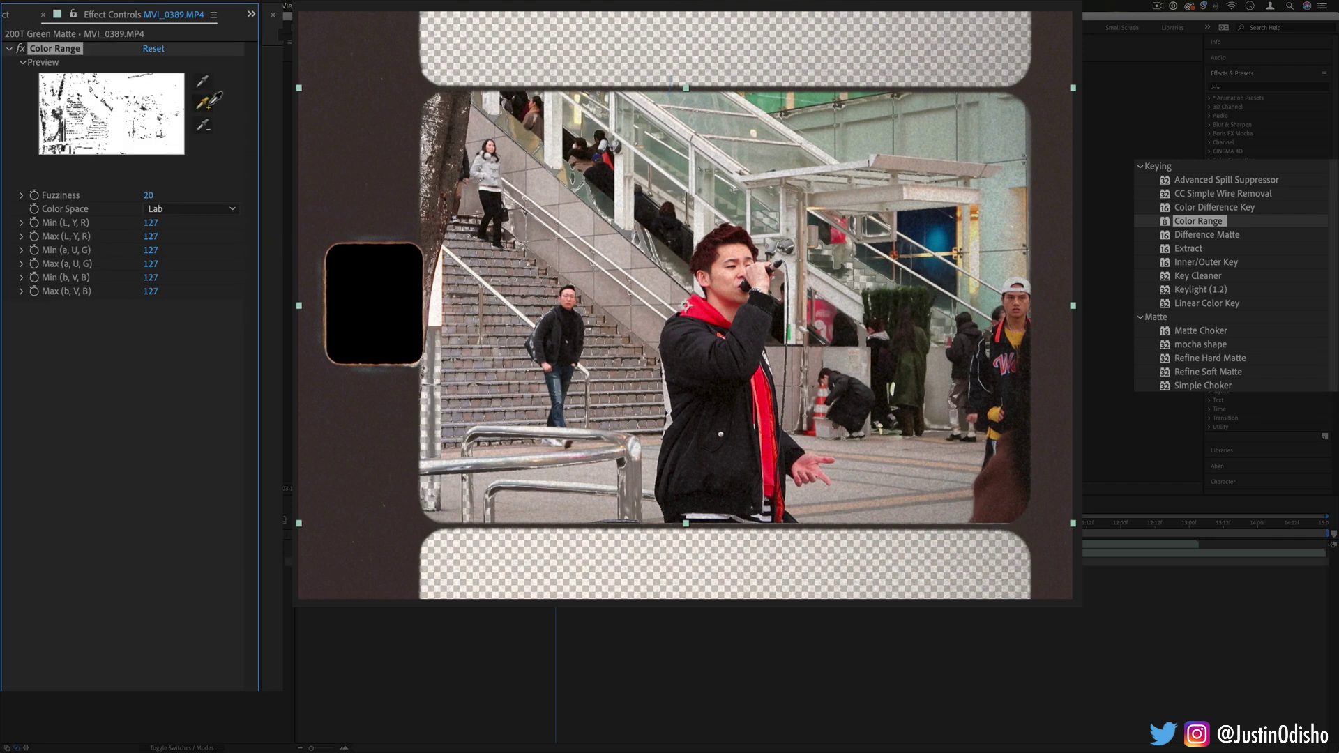
{"action": "left_click", "coordinate": [632, 314]}
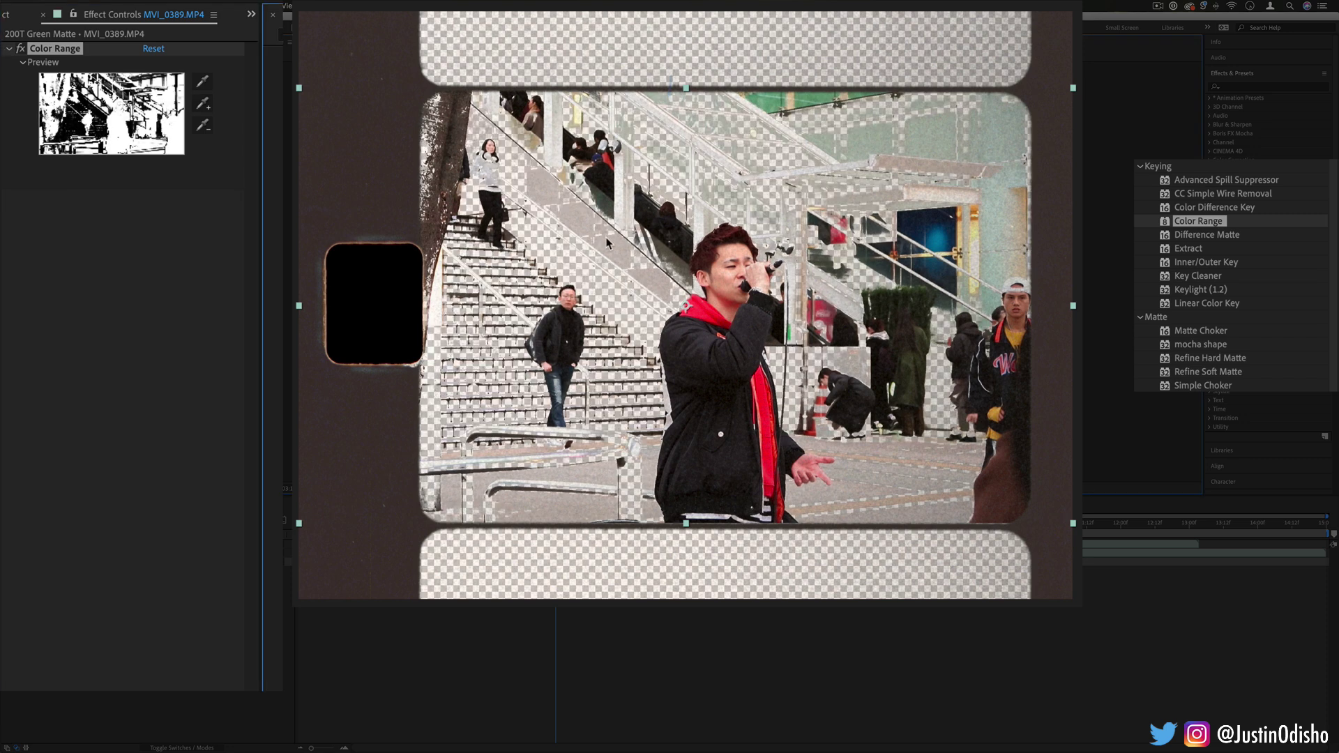
{"action": "left_click", "coordinate": [202, 103]}
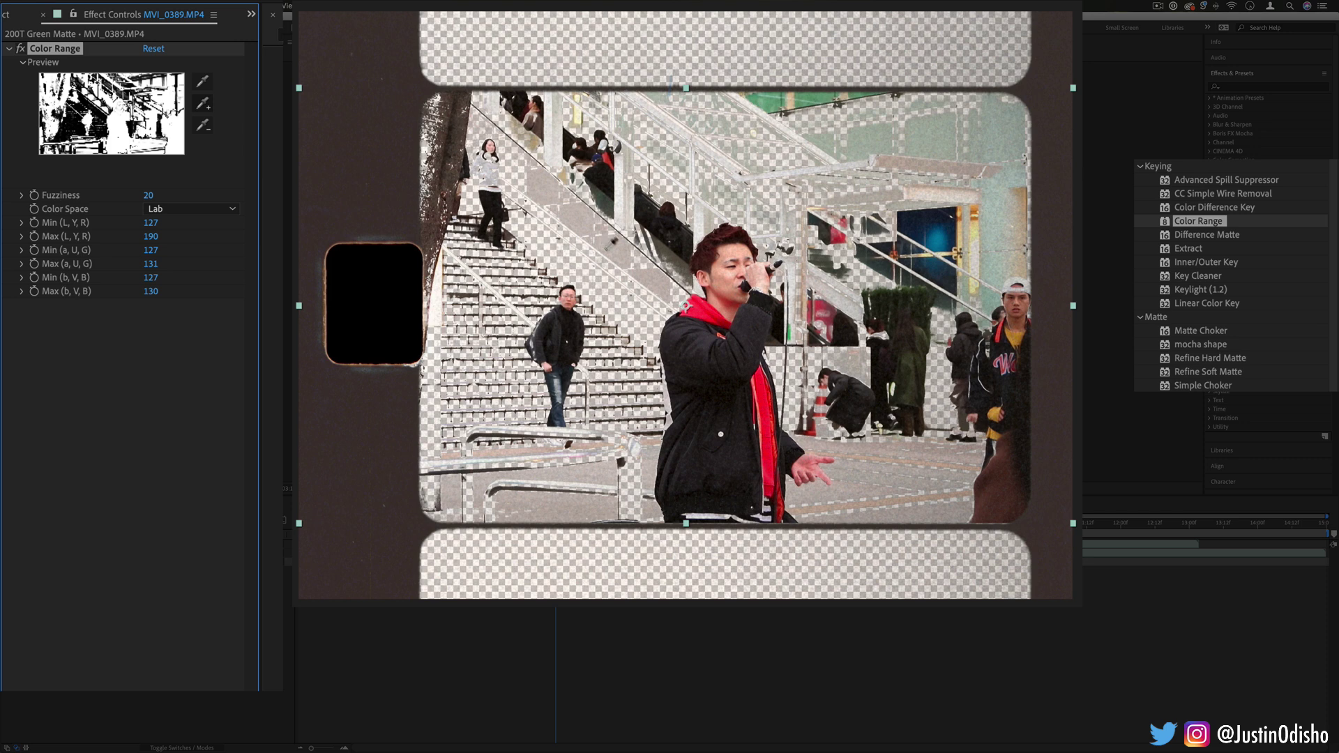
{"action": "left_click", "coordinate": [625, 268]}
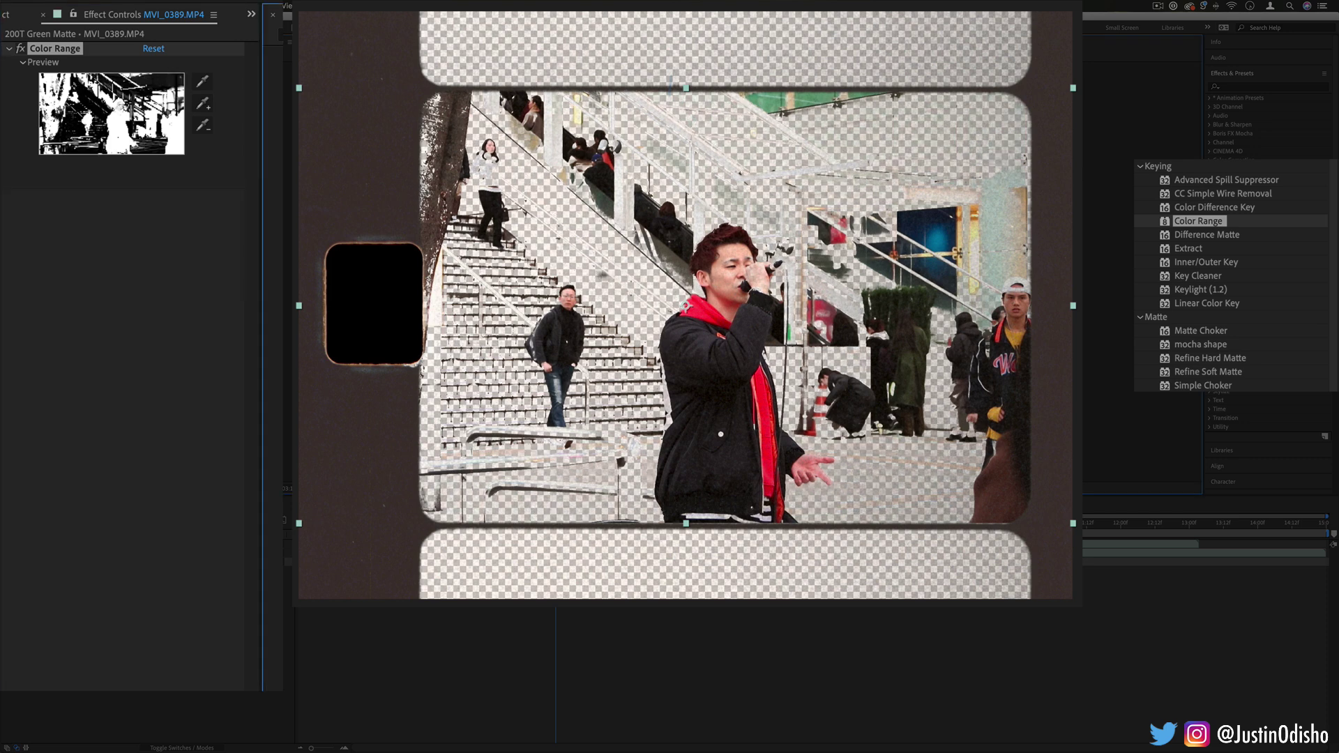
{"action": "left_click", "coordinate": [33, 49]}
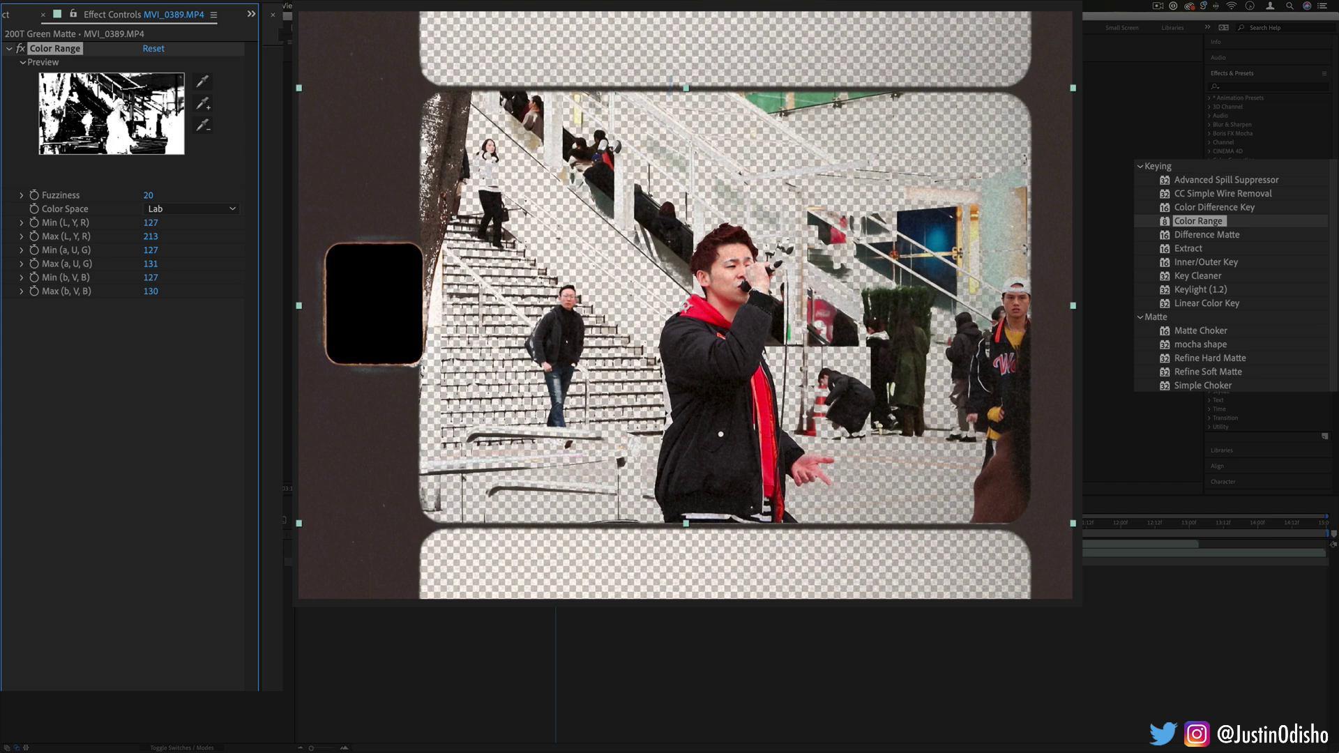
Try extending the Color Range key with further colour samples from the dark hedge area behind the singer.
{"action": "left_click", "coordinate": [205, 106]}
{"action": "left_click", "coordinate": [915, 362]}
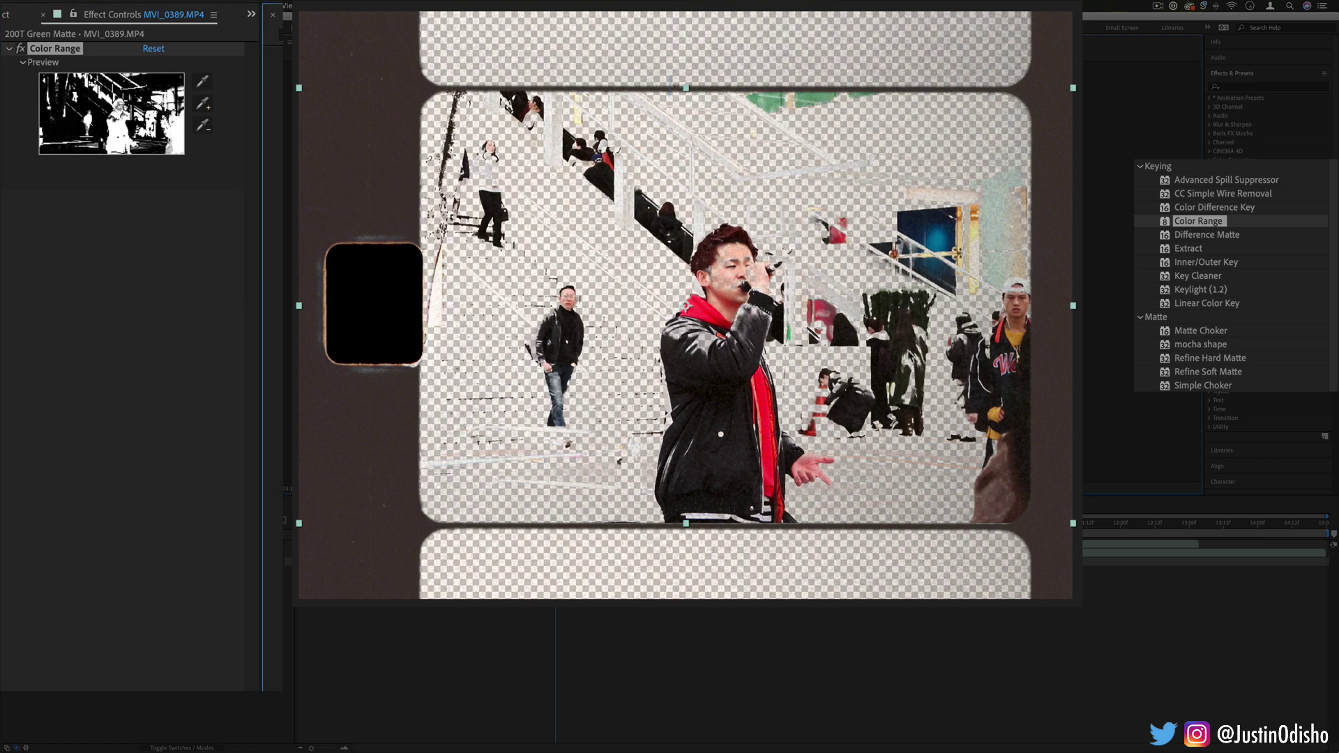
{"action": "left_click", "coordinate": [204, 106]}
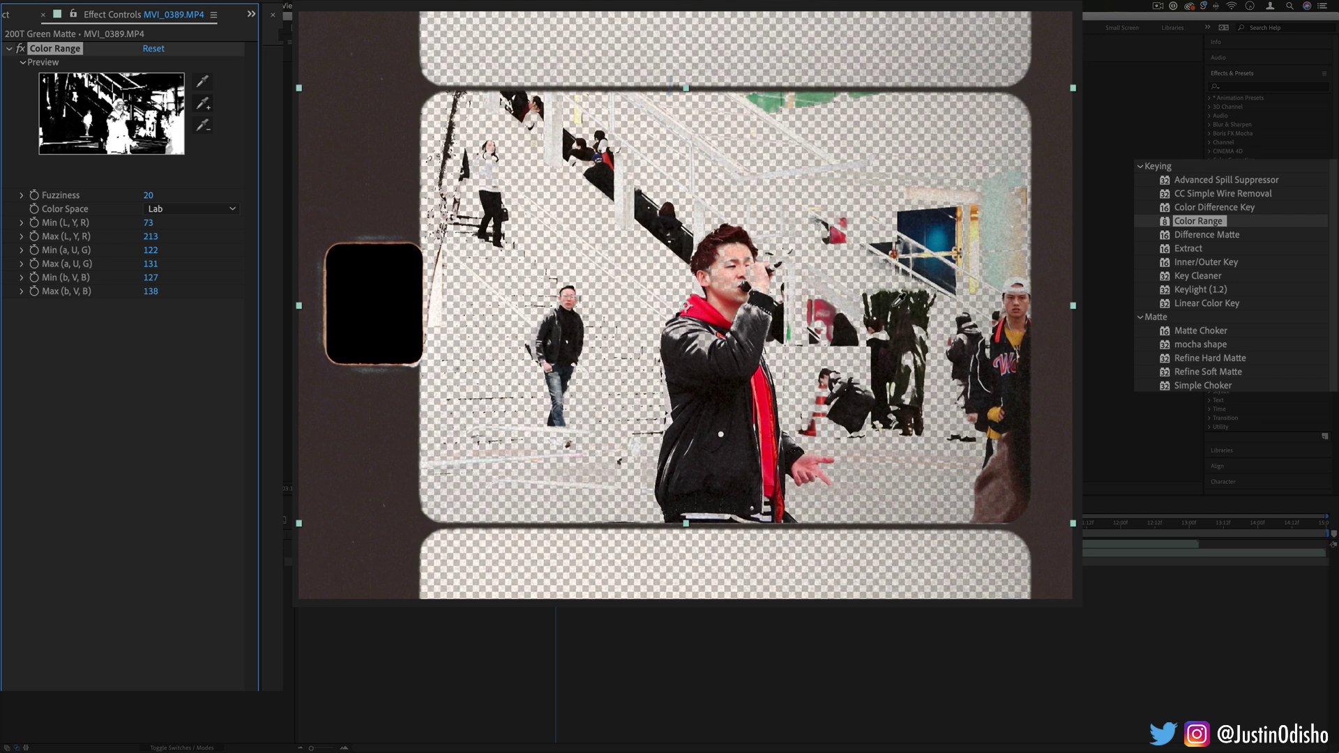
{"action": "left_click", "coordinate": [897, 318]}
{"action": "left_click", "coordinate": [204, 88]}
{"action": "left_click", "coordinate": [886, 314]}
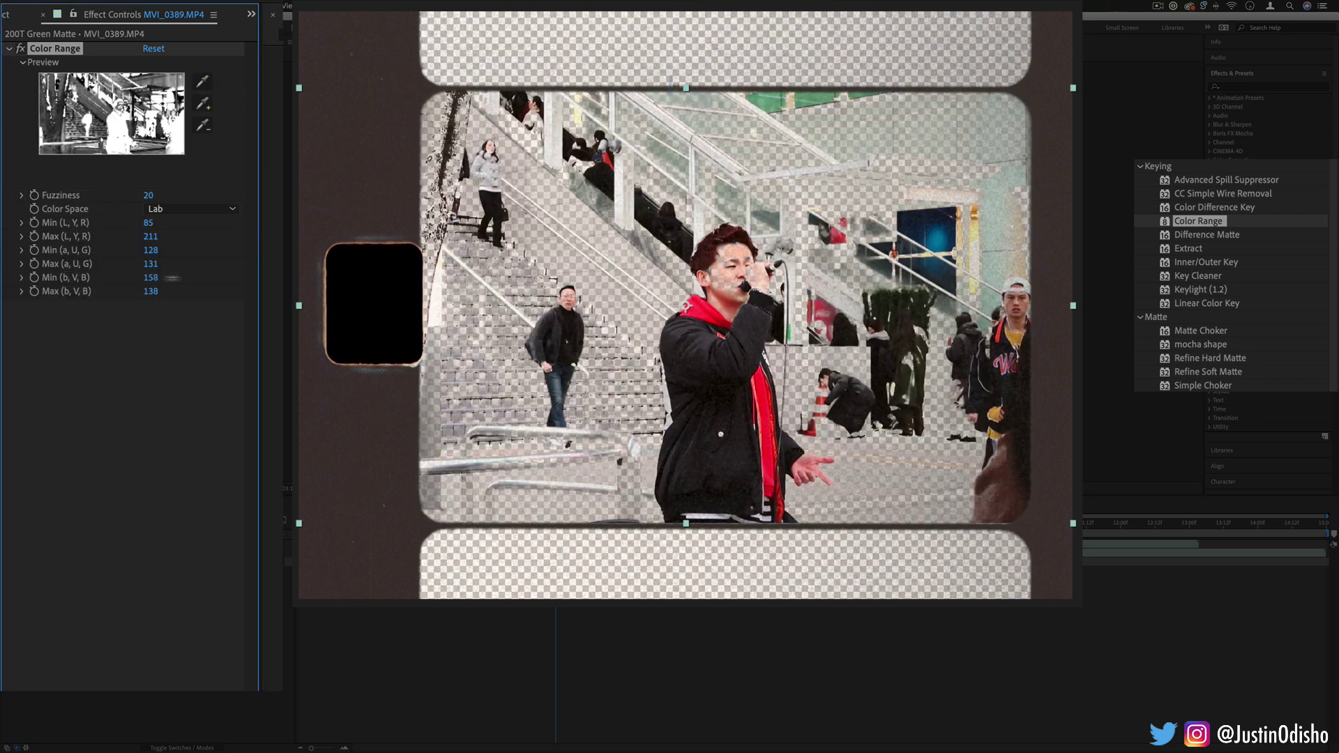
Try Color Range with Fuzziness 21, Min L 104, Max L 197 and Min b 139, and delete the effect from MVI_0389.MP4.
{"action": "mouse_move", "coordinate": [167, 278]}
{"action": "left_mouse_down"}
{"action": "mouse_move", "coordinate": [150, 278]}
{"action": "mouse_move", "coordinate": [166, 278]}
{"action": "left_mouse_up"}
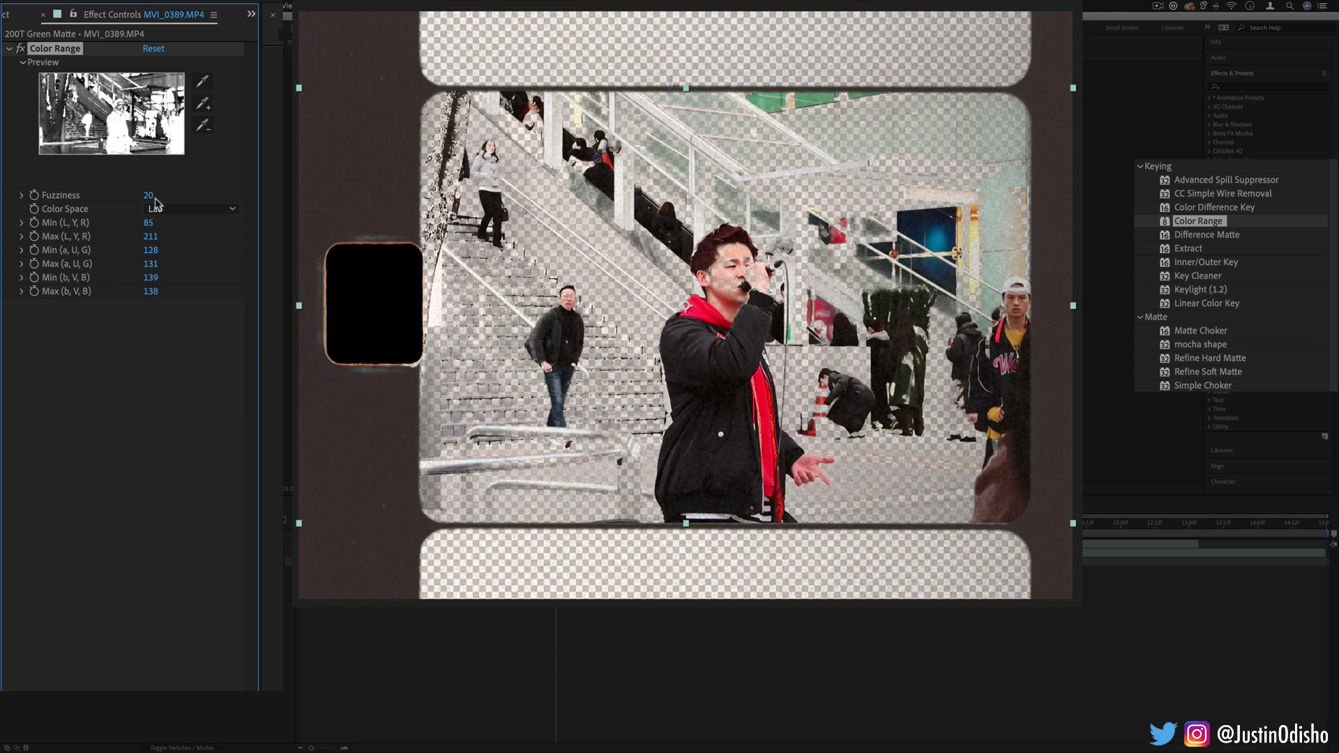
{"action": "left_click_drag", "start_coordinate": [149, 196], "coordinate": [146, 197]}
{"action": "left_click", "coordinate": [179, 209]}
{"action": "left_click", "coordinate": [176, 228]}
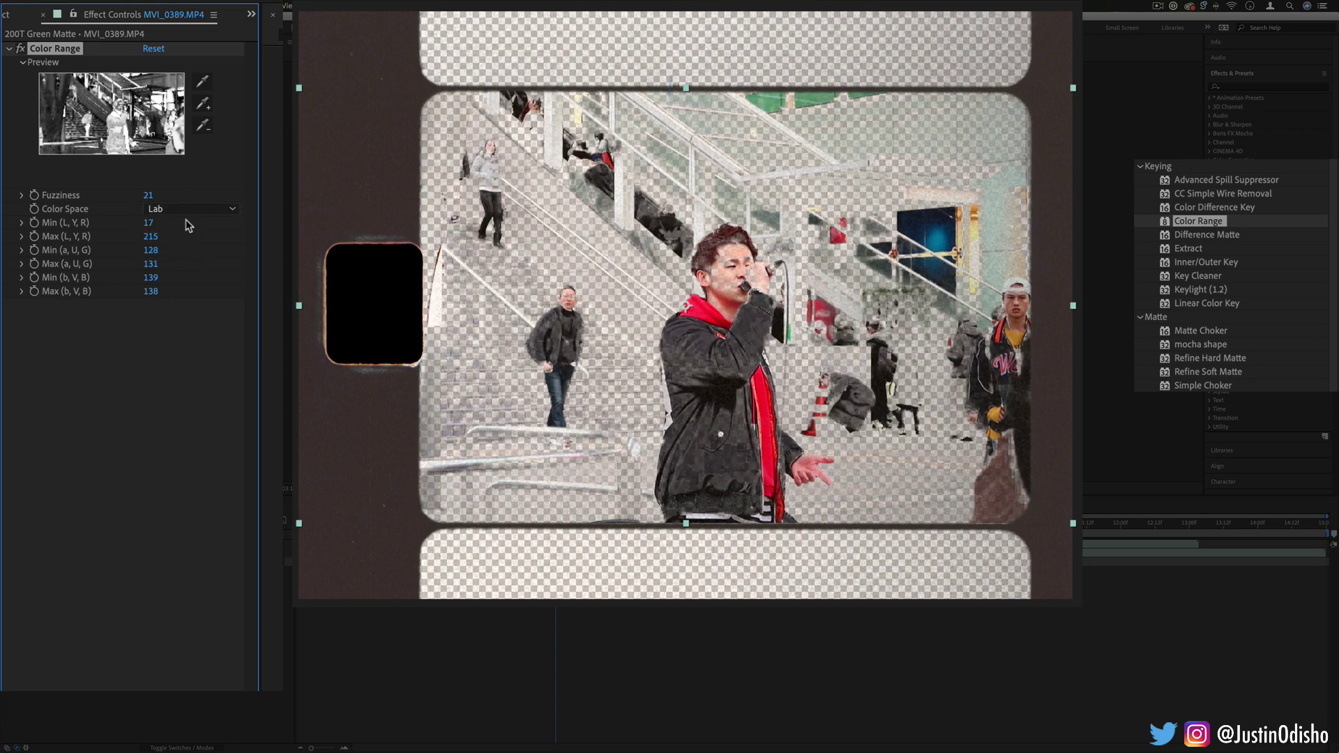
{"action": "mouse_move", "coordinate": [149, 222]}
{"action": "left_mouse_down"}
{"action": "mouse_move", "coordinate": [229, 235]}
{"action": "mouse_move", "coordinate": [154, 236]}
{"action": "left_mouse_up"}
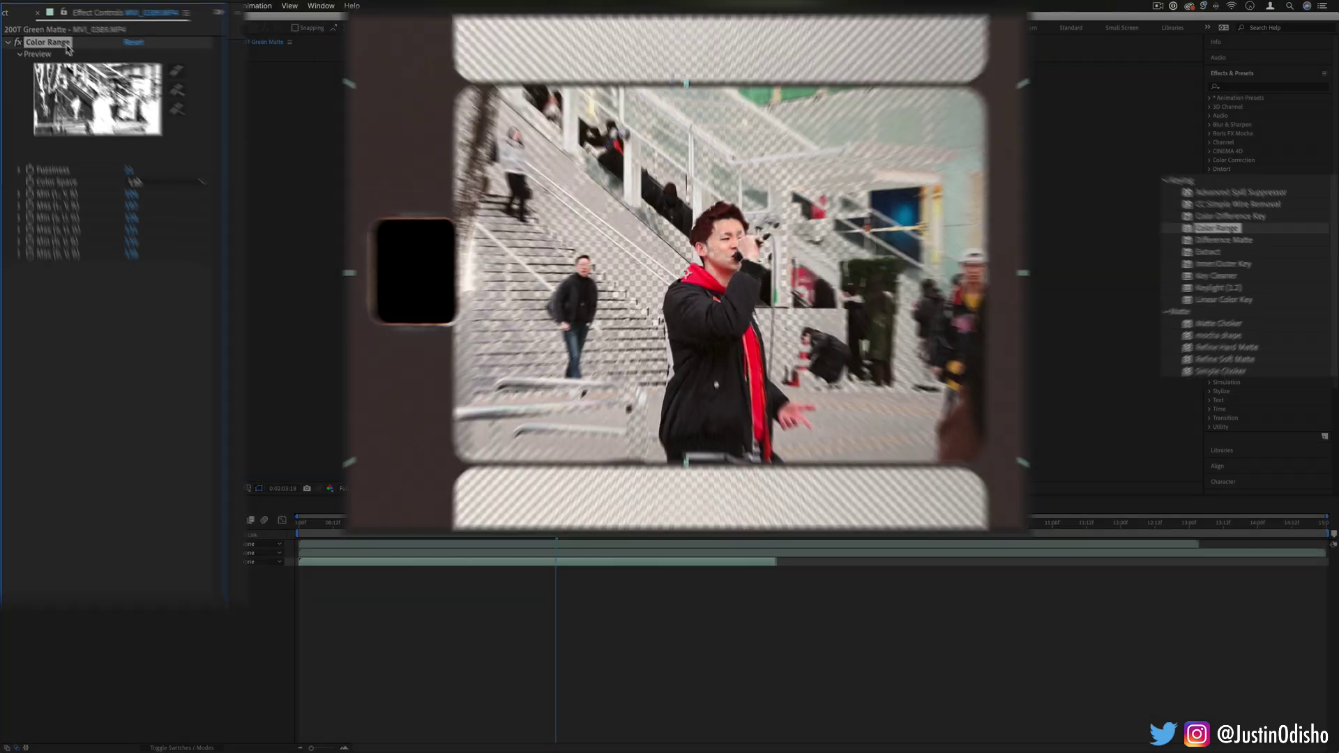
{"action": "key", "text": "Delete"}
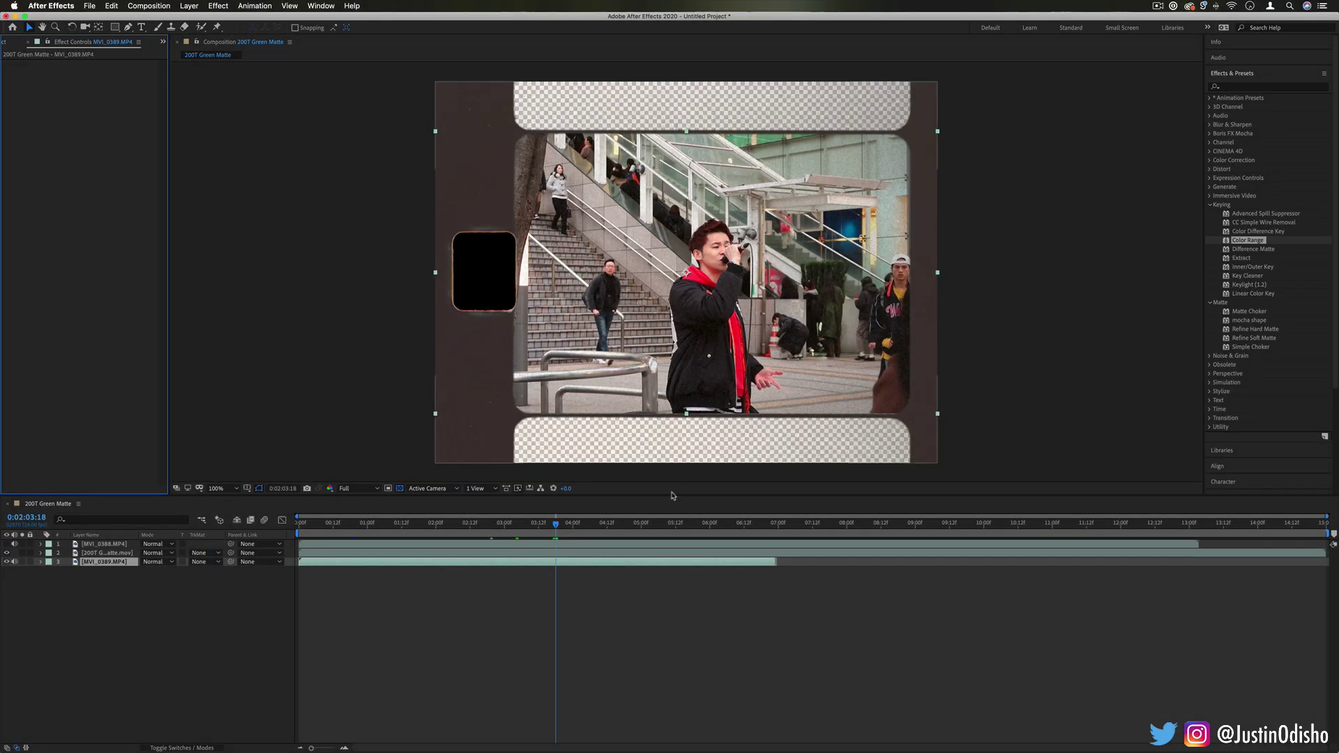
Place the Untitled-1.png flower image above the footage in the 200T Green Matte composition.
{"action": "left_click", "coordinate": [163, 41]}
{"action": "left_click", "coordinate": [202, 53]}
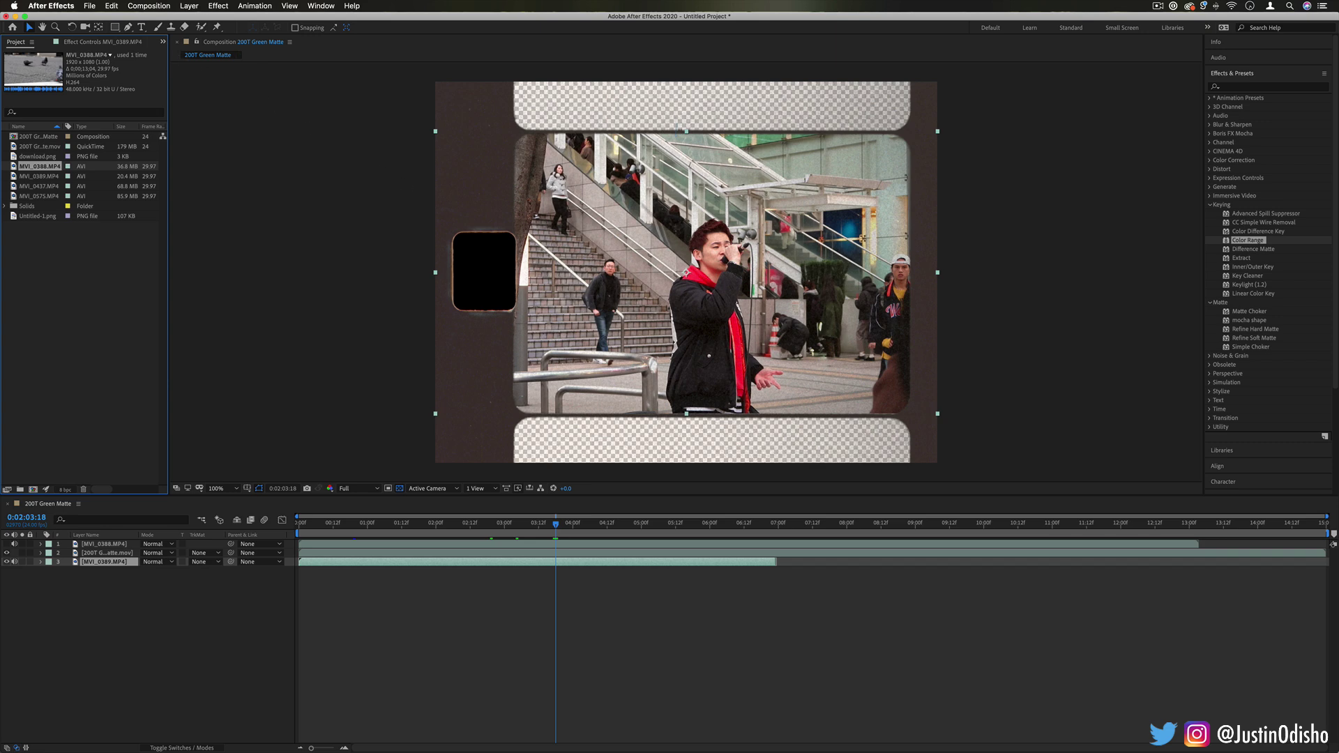
{"action": "left_click_drag", "start_coordinate": [38, 216], "coordinate": [730, 250]}
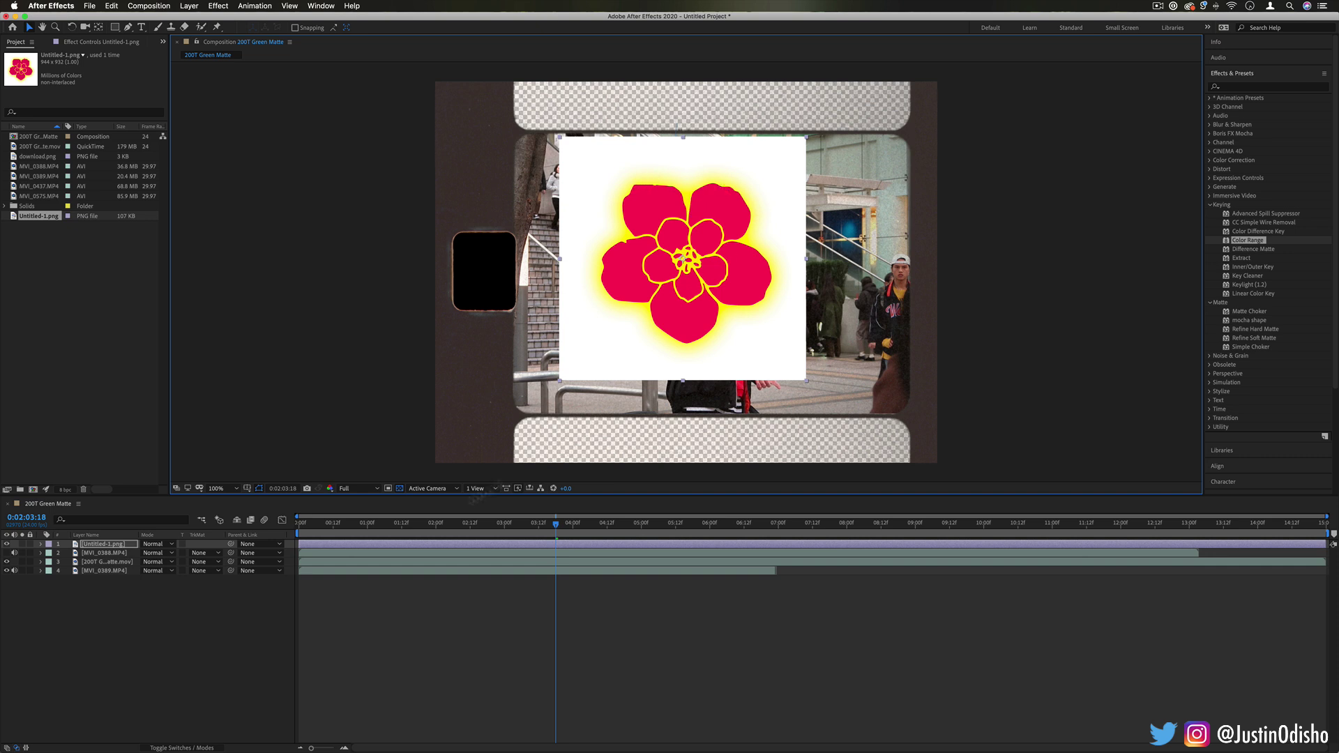
Remove the white background of Untitled-1.png with Extract, using White Point 230 and White Softness 19, and shrink and reposition the flower.
{"action": "left_click", "coordinate": [115, 545]}
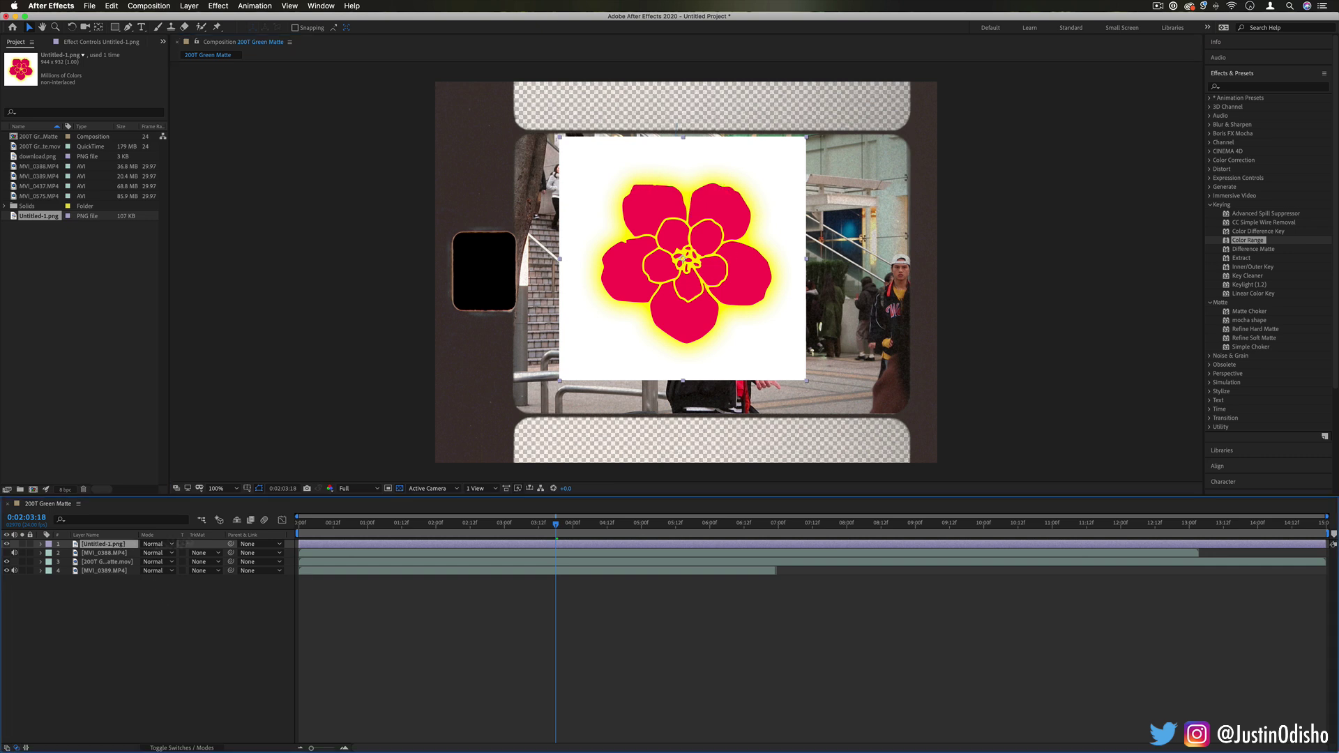
{"action": "left_click", "coordinate": [1241, 258]}
{"action": "left_click_drag", "start_coordinate": [1247, 262], "coordinate": [110, 547]}
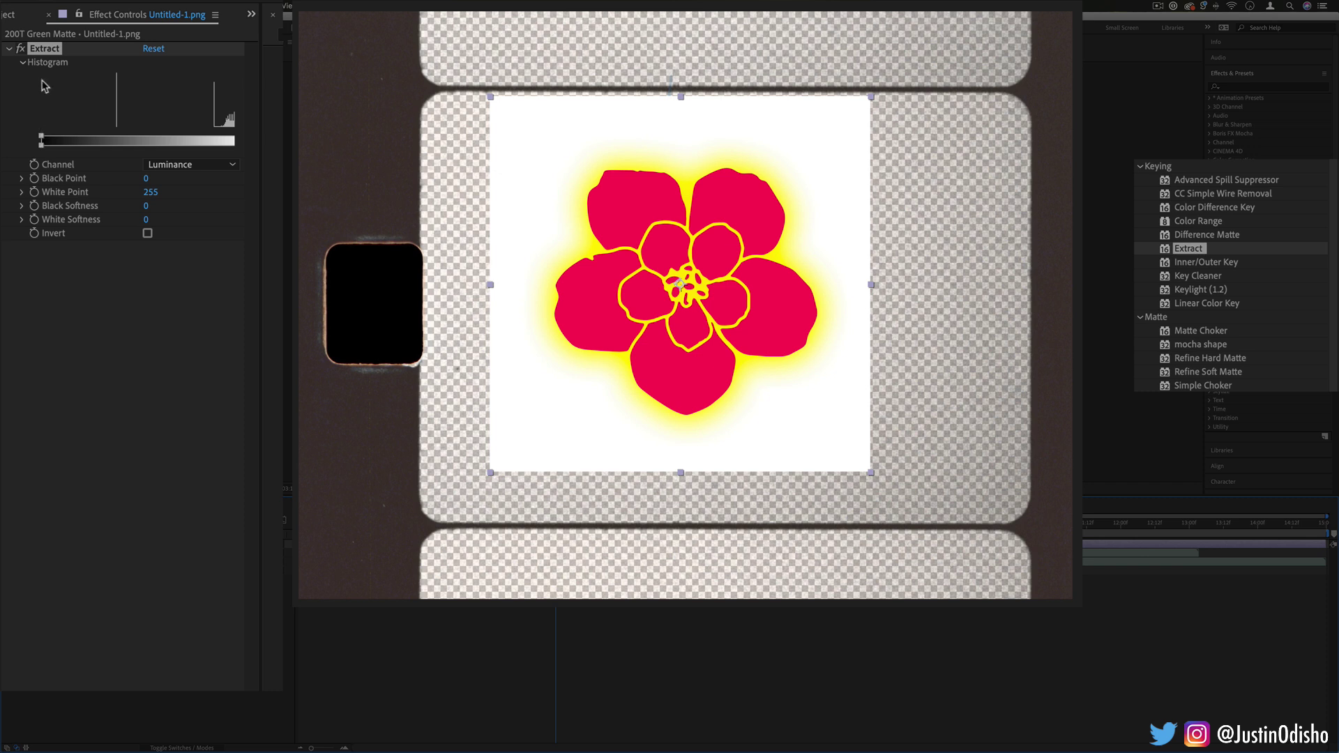
{"action": "left_click", "coordinate": [42, 140]}
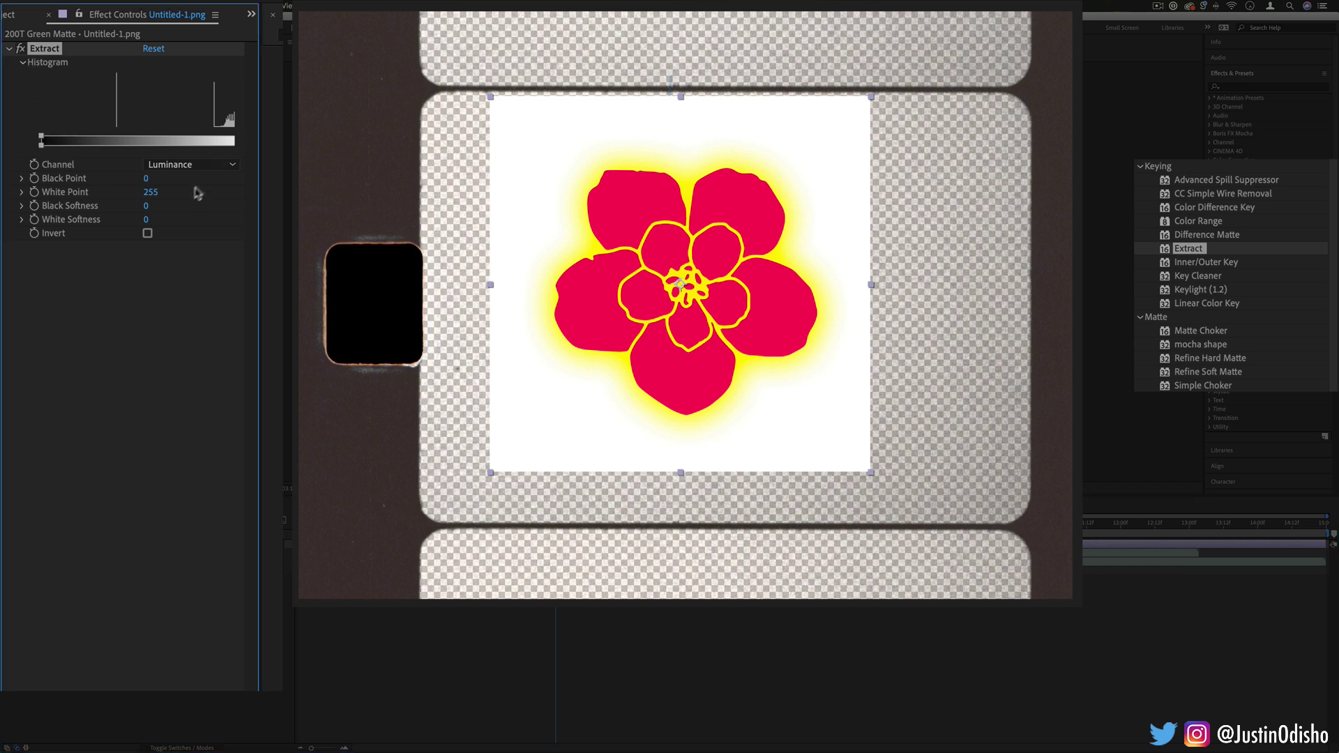
{"action": "mouse_move", "coordinate": [150, 194]}
{"action": "left_mouse_down"}
{"action": "mouse_move", "coordinate": [135, 195]}
{"action": "mouse_move", "coordinate": [156, 195]}
{"action": "left_mouse_up"}
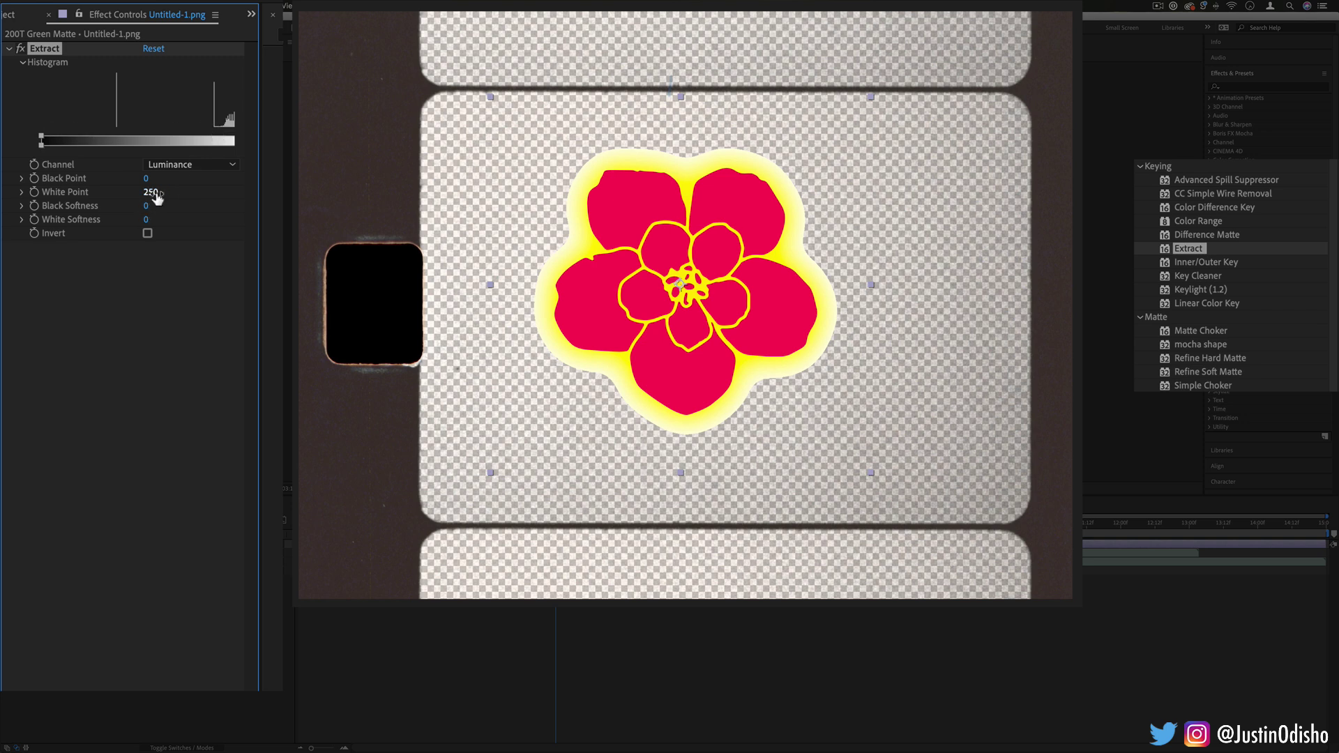
{"action": "left_click_drag", "start_coordinate": [152, 194], "coordinate": [156, 219]}
{"action": "left_click_drag", "start_coordinate": [233, 140], "coordinate": [228, 140]}
{"action": "left_click_drag", "start_coordinate": [646, 224], "coordinate": [356, 218]}
{"action": "left_click_drag", "start_coordinate": [770, 221], "coordinate": [827, 223]}
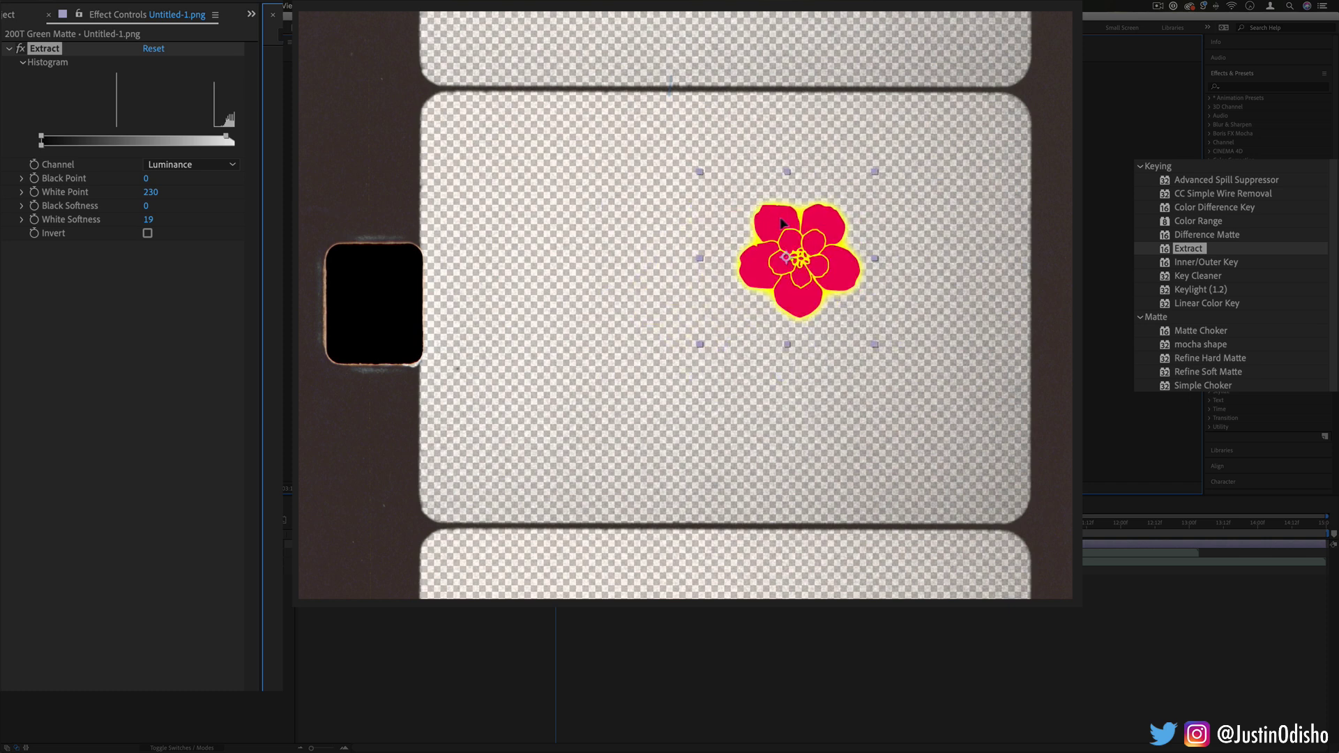
Switch the flower's Extract channel to Red with Black Point 115 and White Point 236.
{"action": "left_click", "coordinate": [216, 166]}
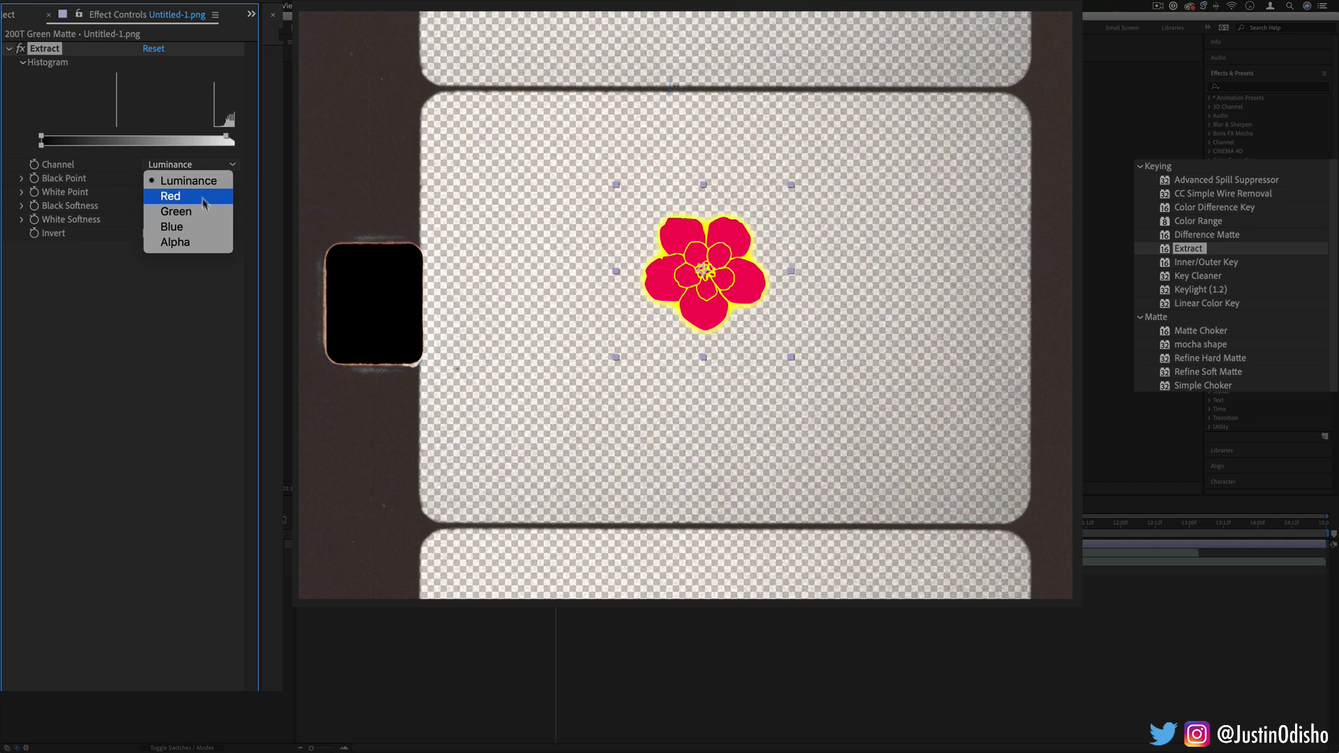
{"action": "left_click", "coordinate": [206, 196]}
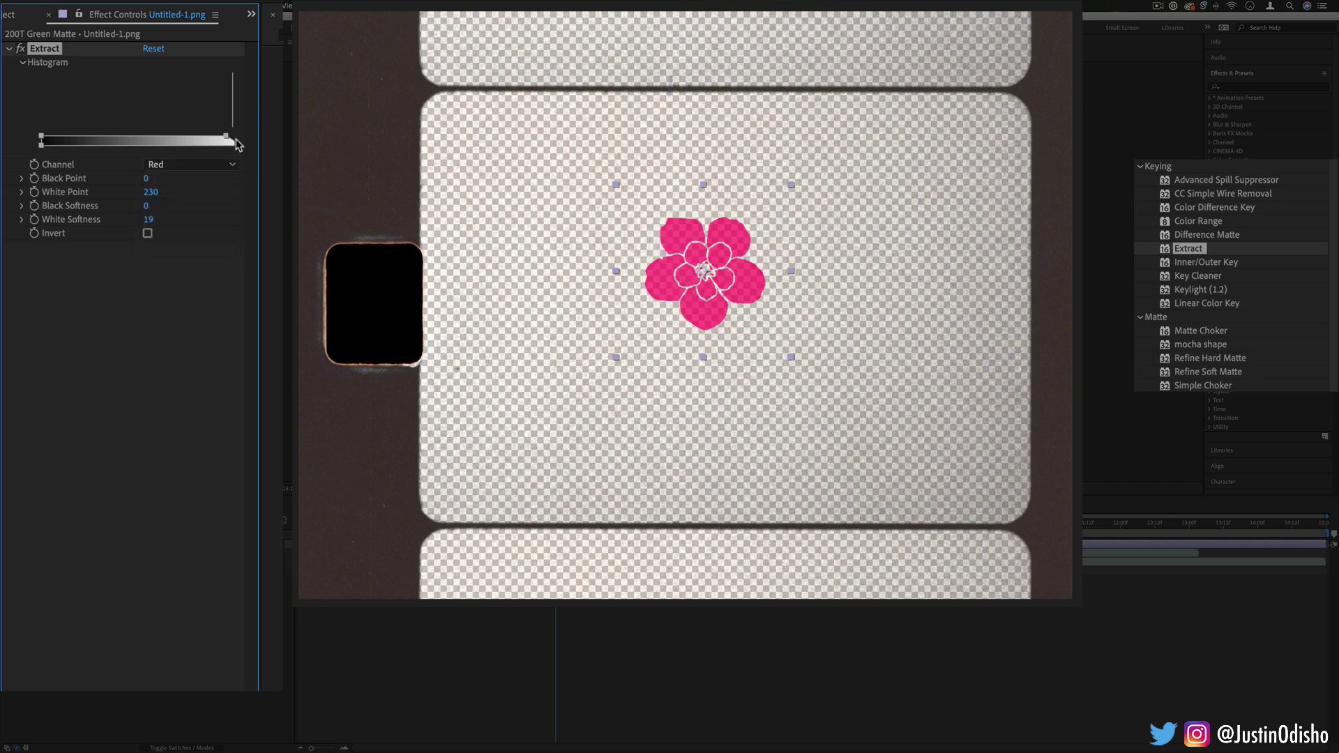
{"action": "mouse_move", "coordinate": [226, 140]}
{"action": "left_mouse_down"}
{"action": "mouse_move", "coordinate": [185, 140]}
{"action": "mouse_move", "coordinate": [228, 141]}
{"action": "left_mouse_up"}
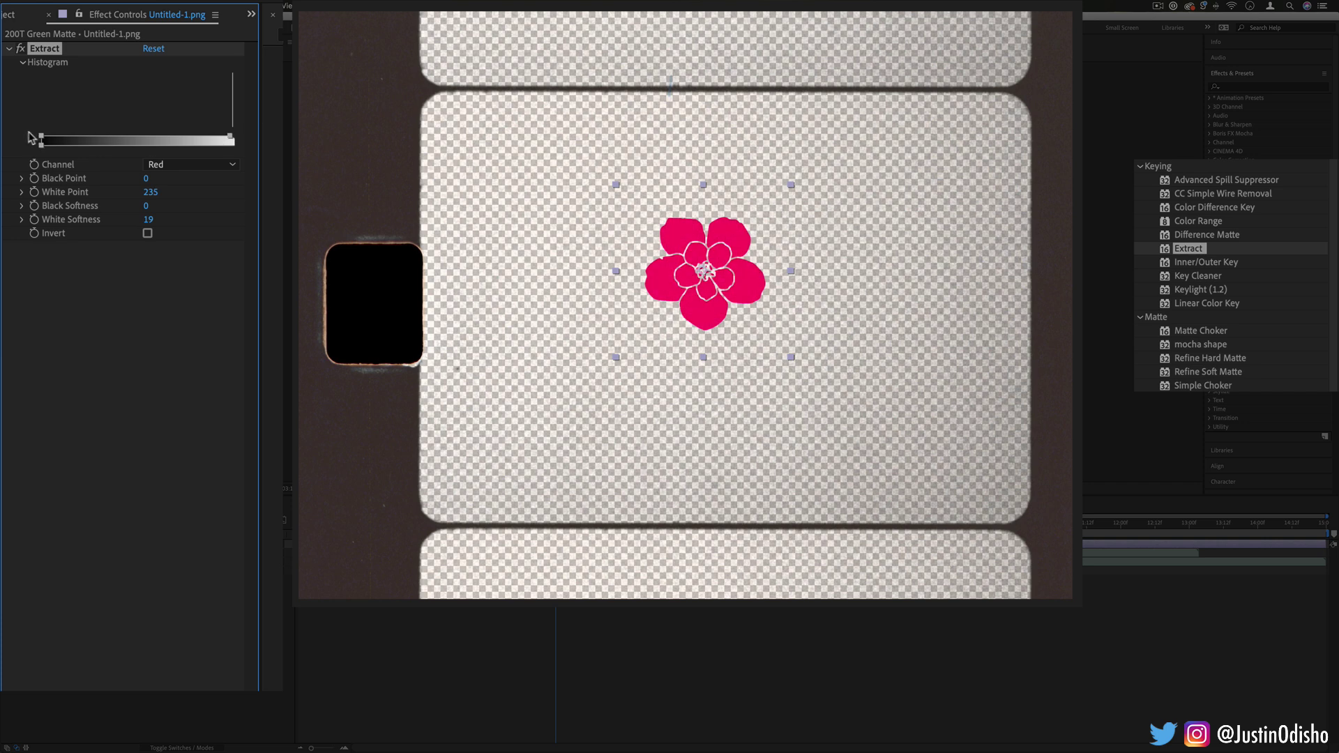
{"action": "left_click_drag", "start_coordinate": [41, 139], "coordinate": [134, 141]}
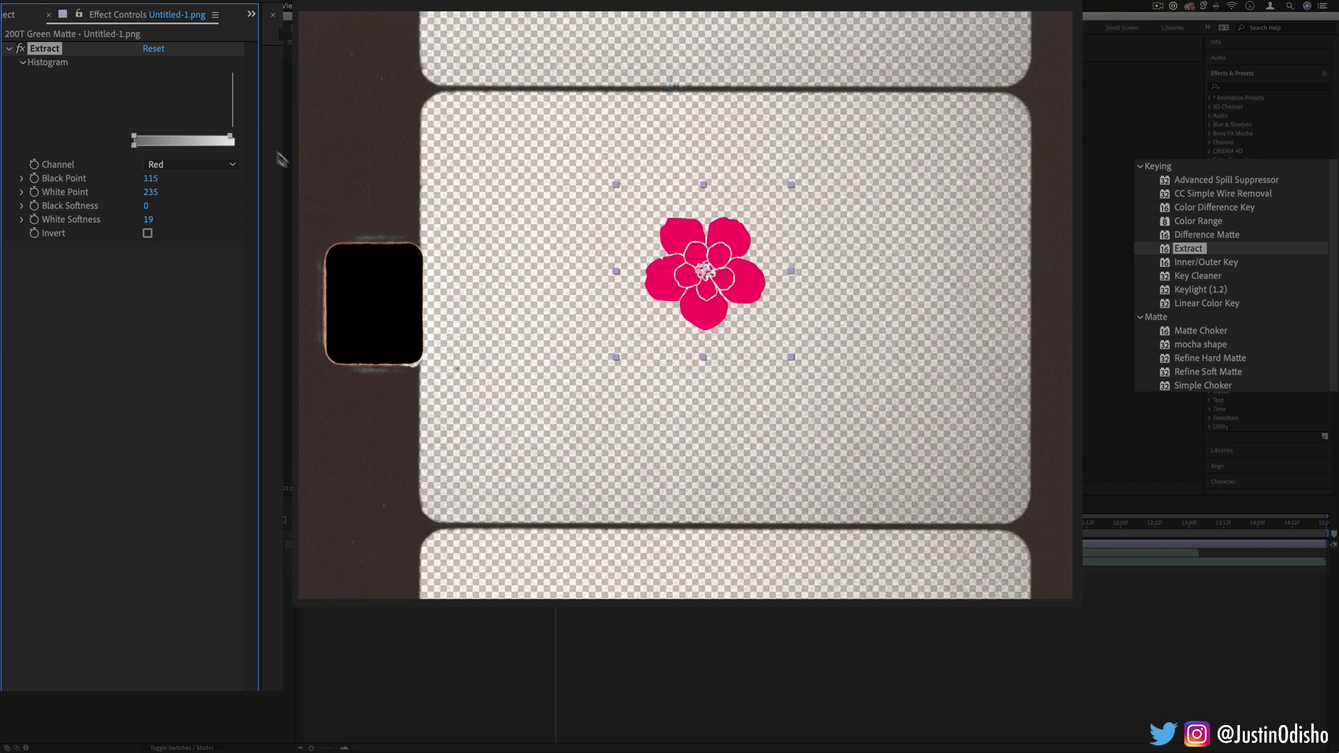
{"action": "left_click_drag", "start_coordinate": [230, 139], "coordinate": [235, 139]}
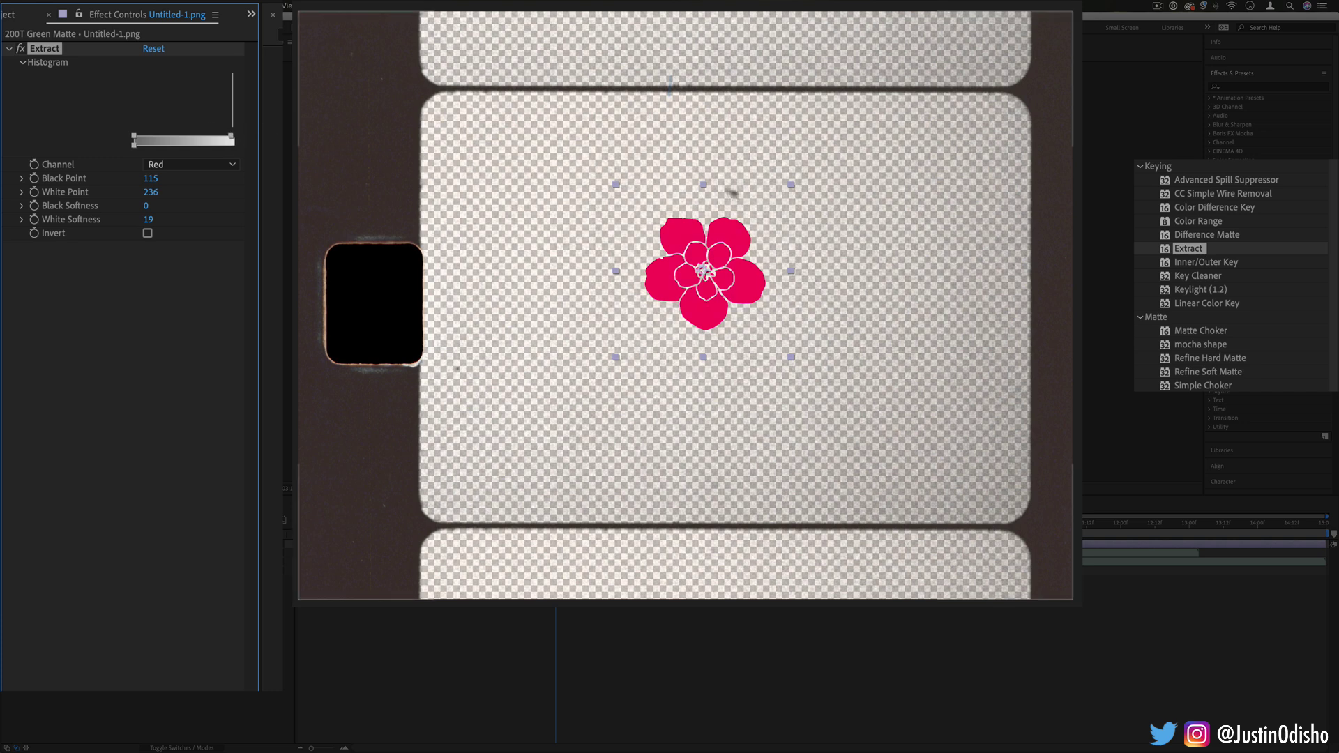
Try enlarging the extracted flower image and undo the scaling.
{"action": "left_click_drag", "start_coordinate": [791, 185], "coordinate": [904, 57]}
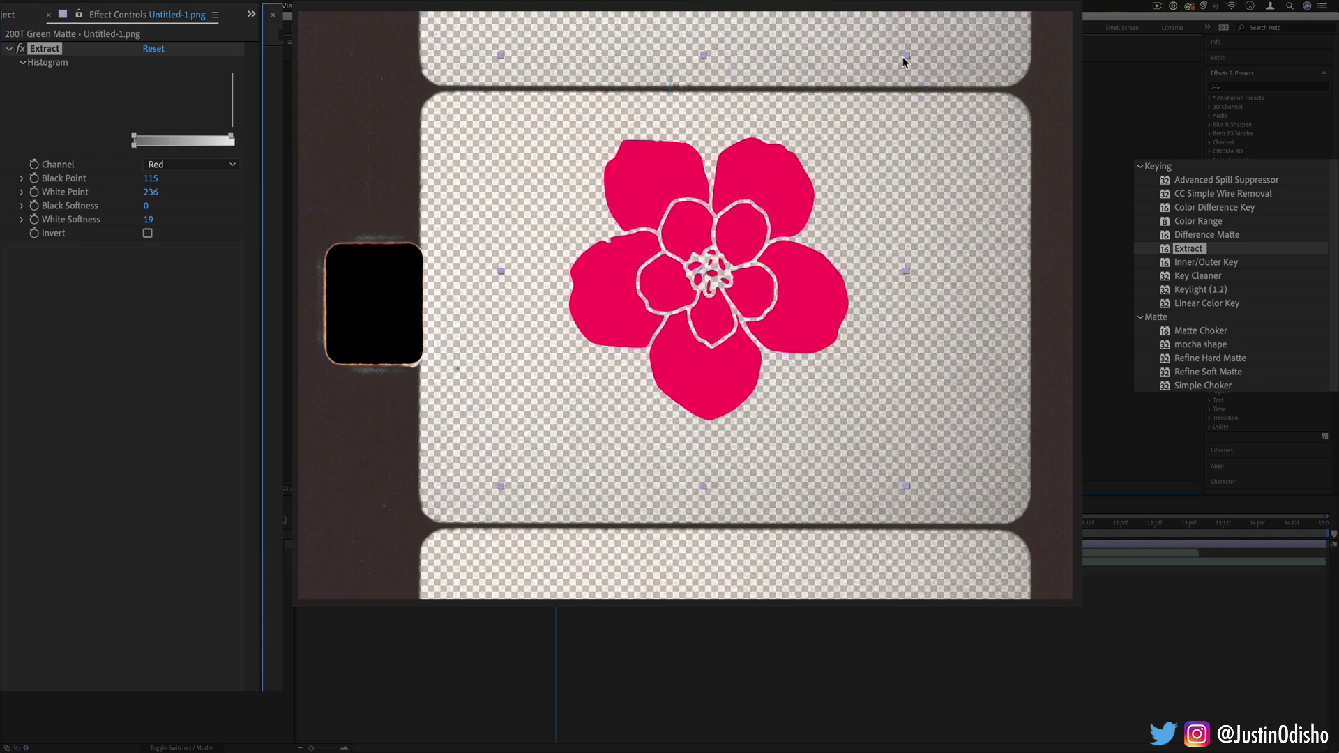
{"action": "key", "text": "super+z"}
{"action": "left_click_drag", "start_coordinate": [791, 187], "coordinate": [791, 182]}
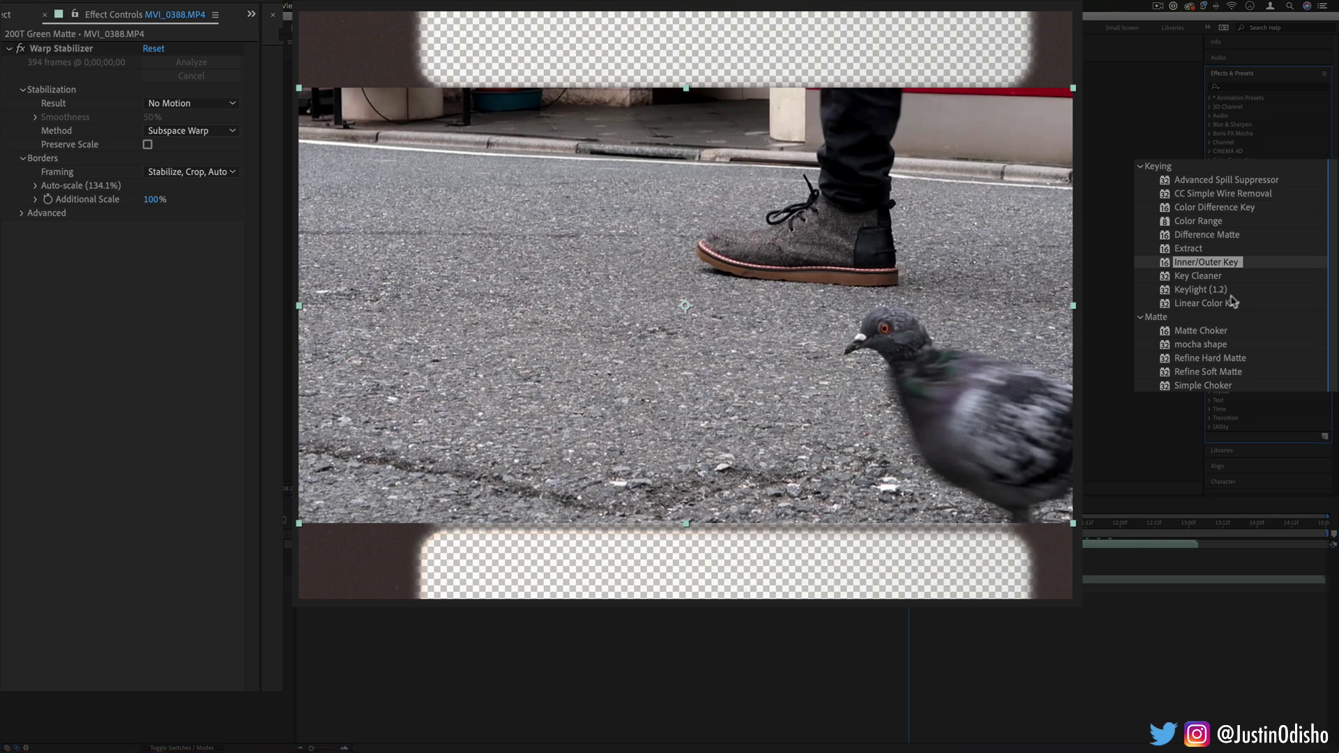
Apply Inner/Outer Key to the MVI_0388.MP4 layer and check the choices for its Foreground (Inside) mask.
{"action": "left_click", "coordinate": [1209, 294]}
{"action": "left_click", "coordinate": [1238, 264]}
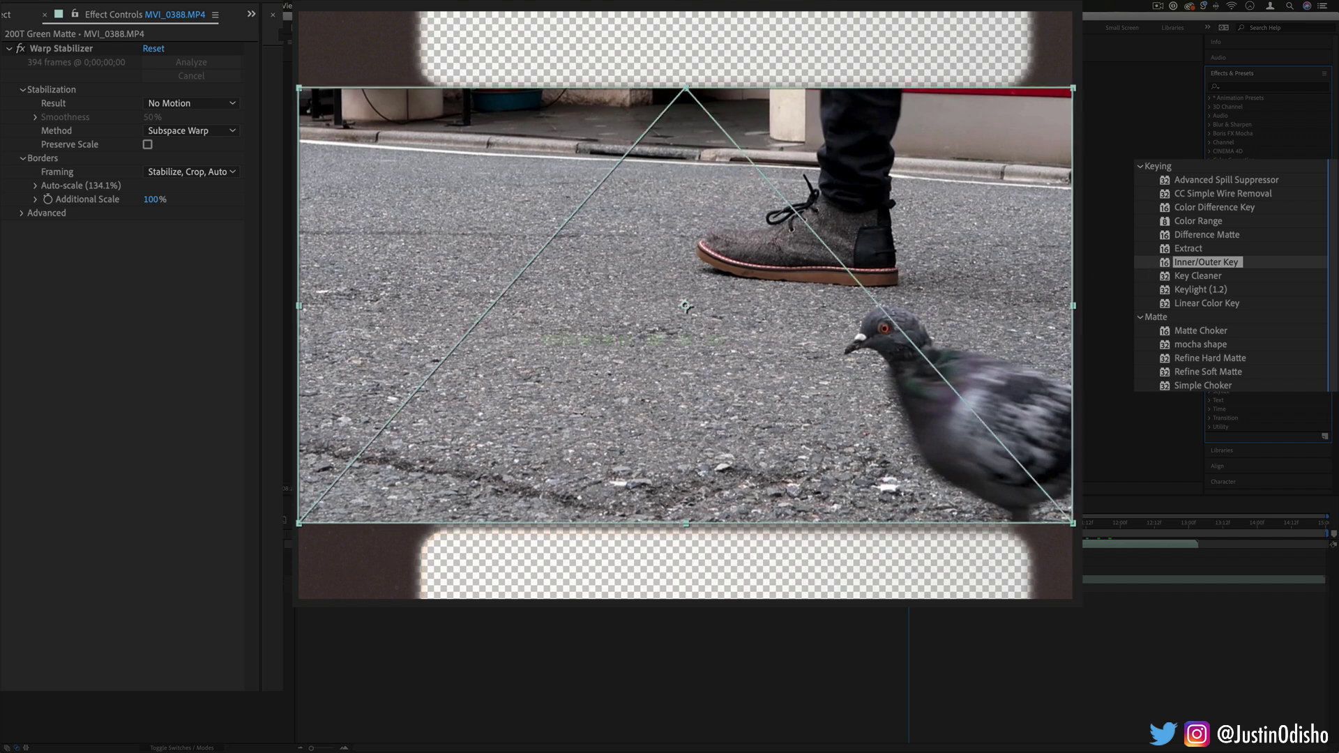
{"action": "key", "text": "super+shift+a"}
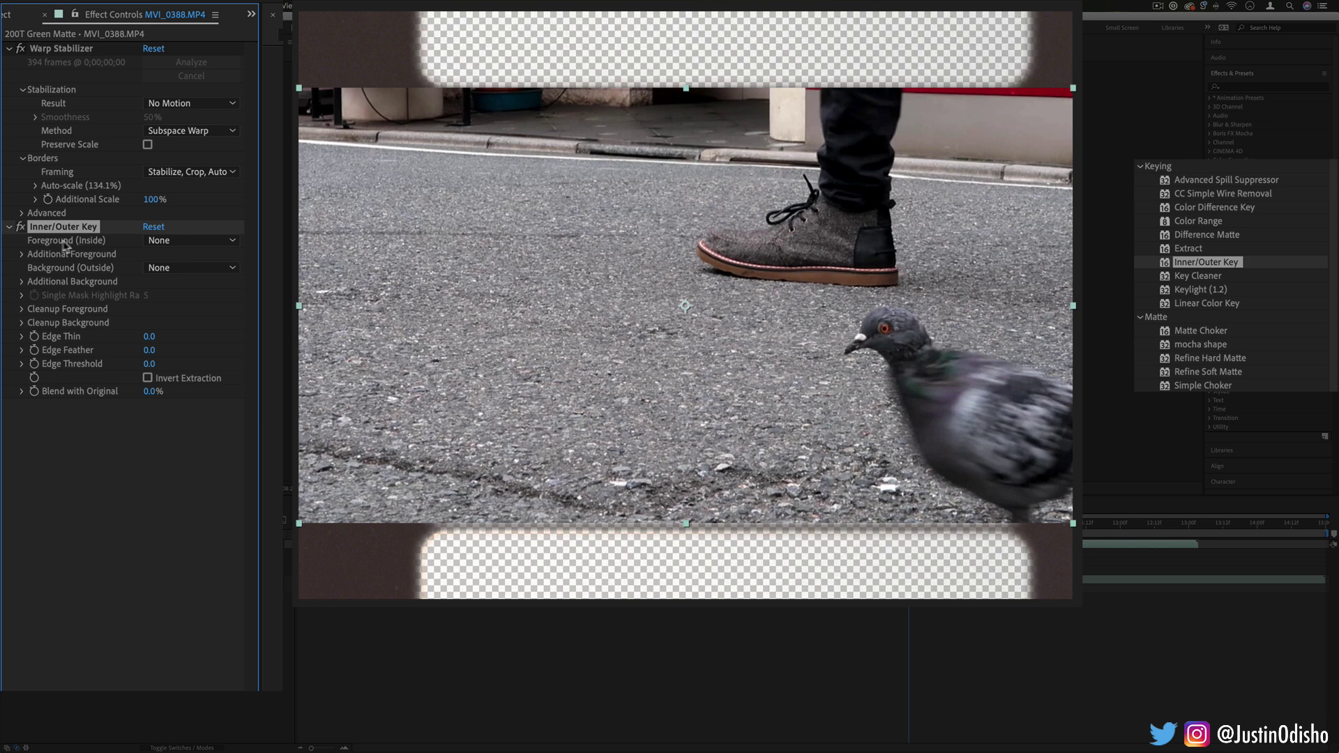
{"action": "left_click", "coordinate": [179, 241]}
{"action": "left_click", "coordinate": [174, 256]}
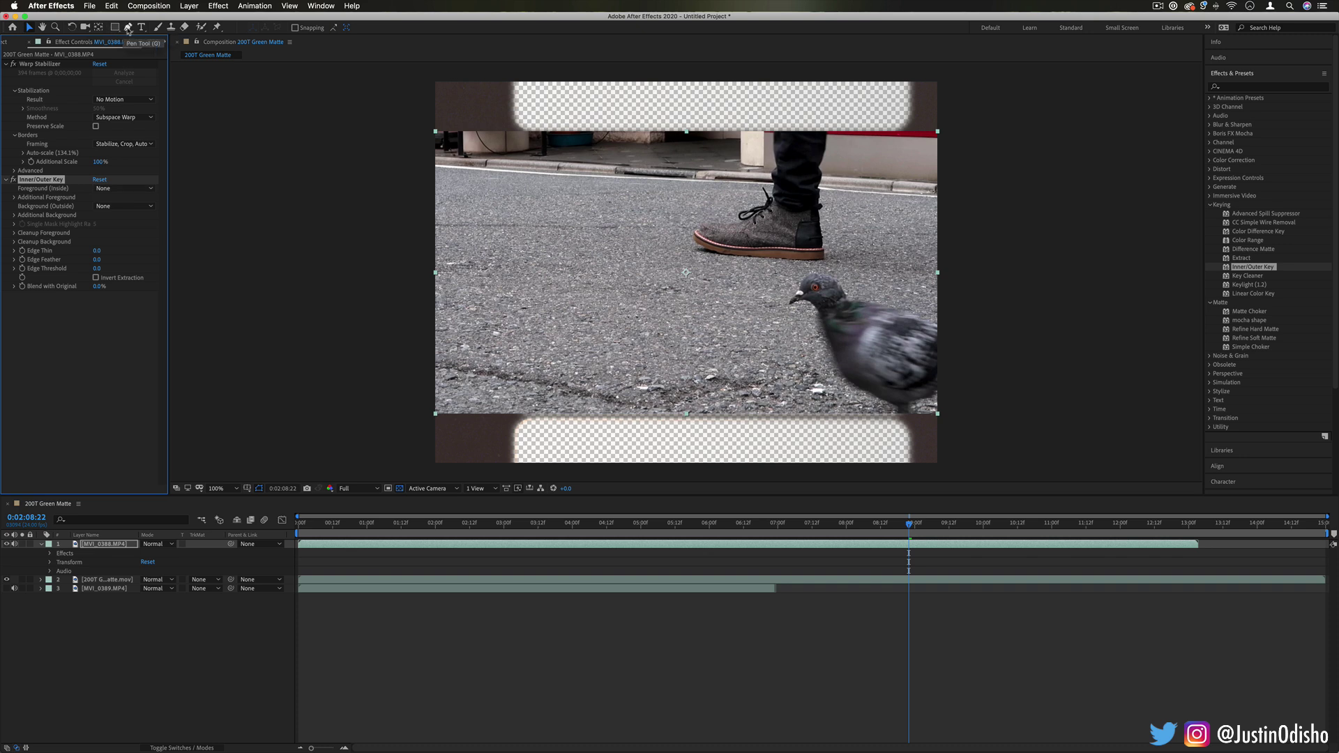
Draw a loose four-point mask around the shoe and leg in MVI_0388.MP4 with the Pen tool and set its mode to None.
{"action": "left_click", "coordinate": [128, 28]}
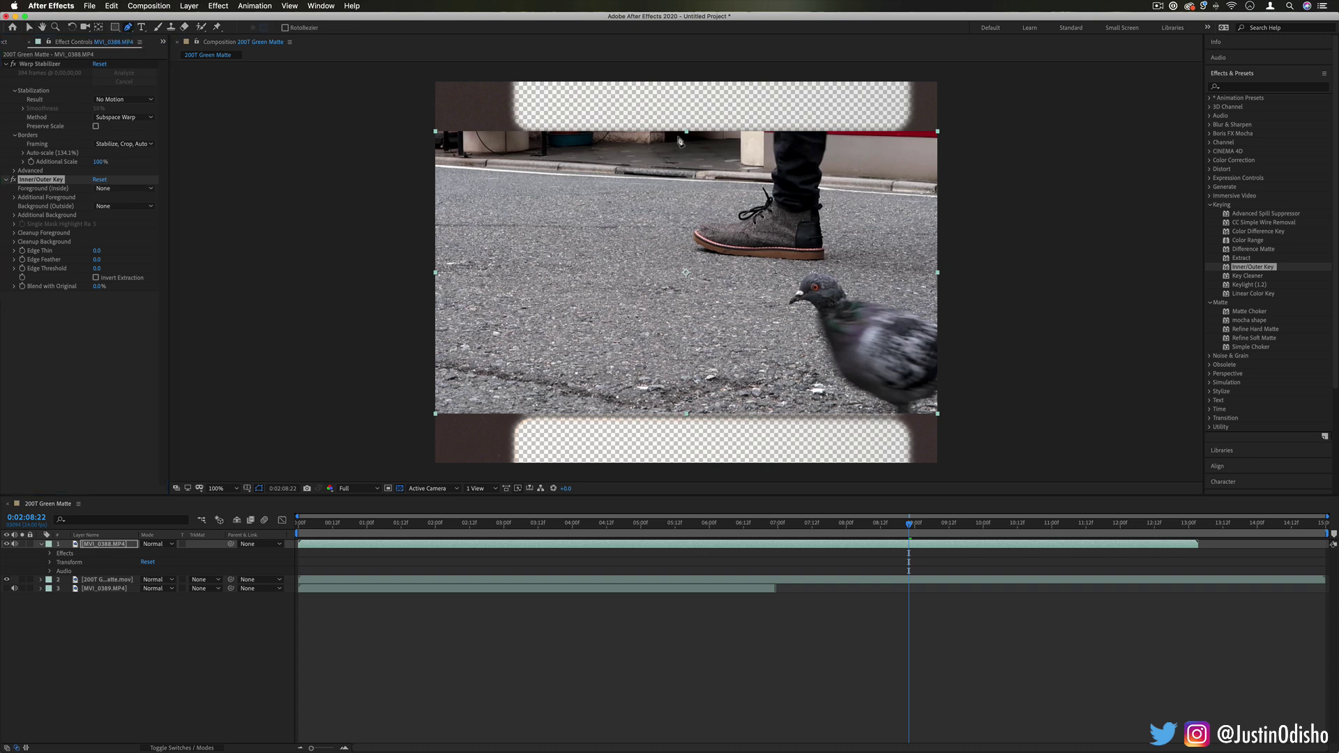
{"action": "left_click", "coordinate": [680, 137]}
{"action": "left_click", "coordinate": [667, 272]}
{"action": "left_click", "coordinate": [840, 267]}
{"action": "left_click", "coordinate": [848, 133]}
{"action": "left_click", "coordinate": [679, 137]}
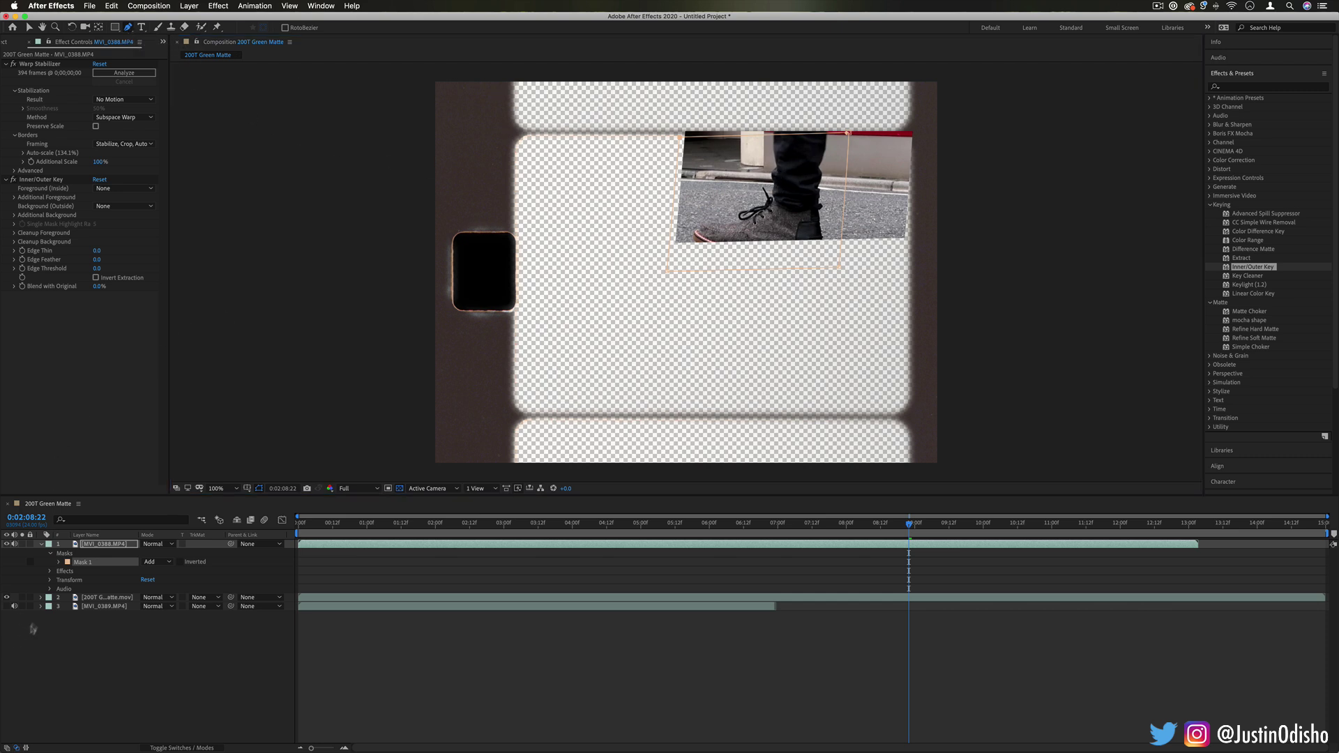
{"action": "left_click", "coordinate": [157, 561]}
{"action": "left_click", "coordinate": [160, 572]}
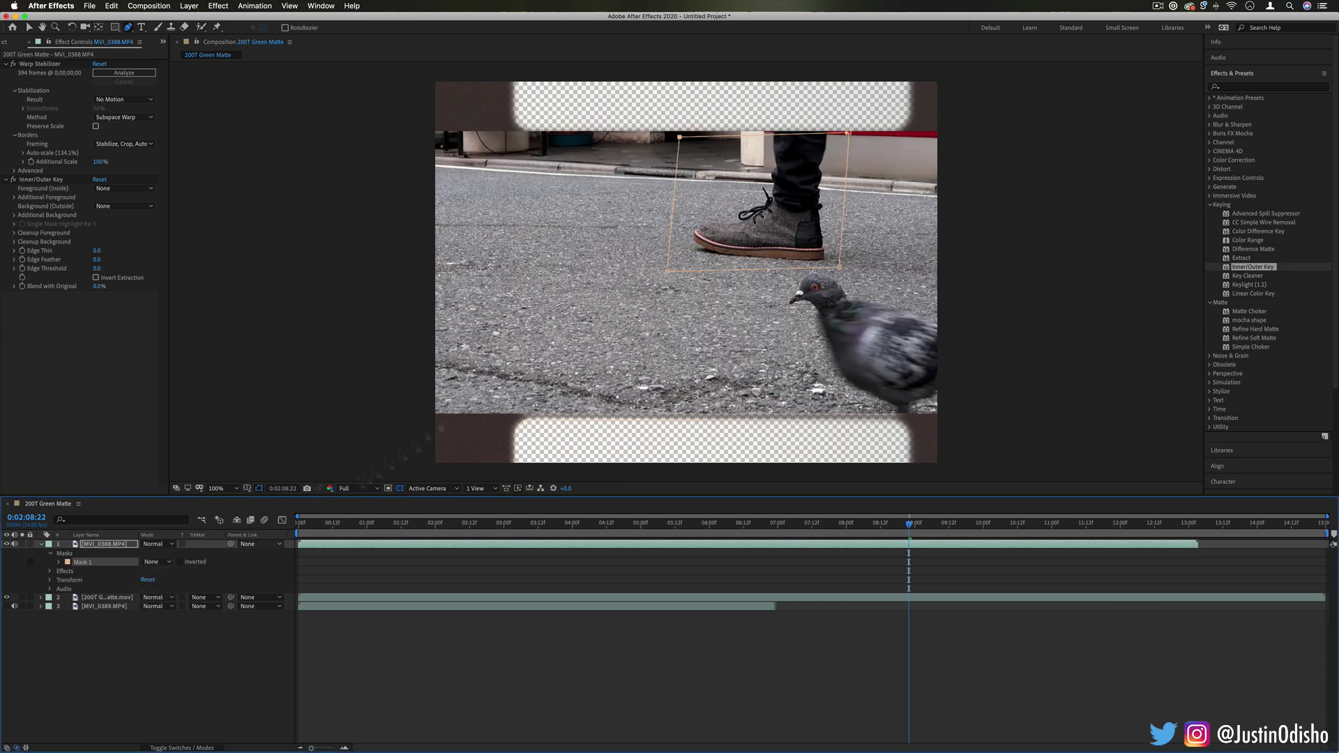
Draw a second, tighter mask along the outline of the shoe and leg and set its mode to None.
{"action": "left_click", "coordinate": [771, 145]}
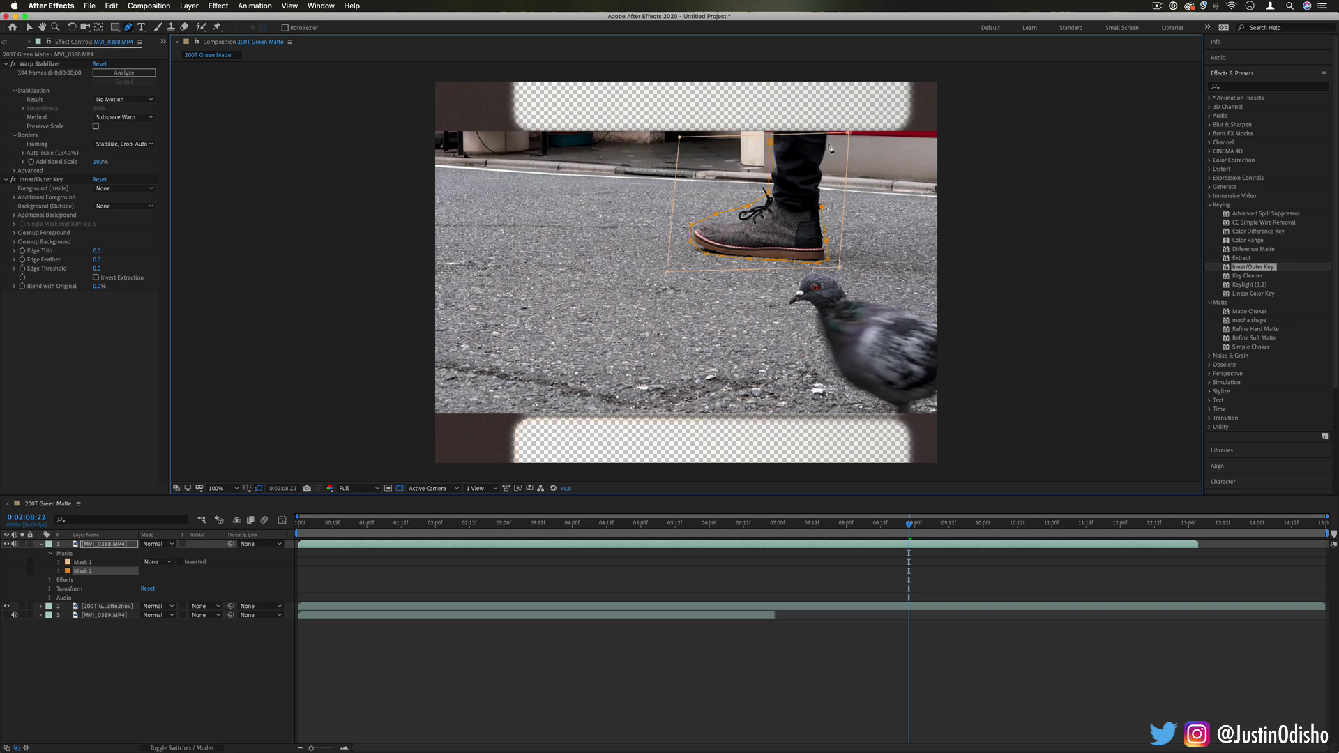
{"action": "left_click", "coordinate": [771, 144]}
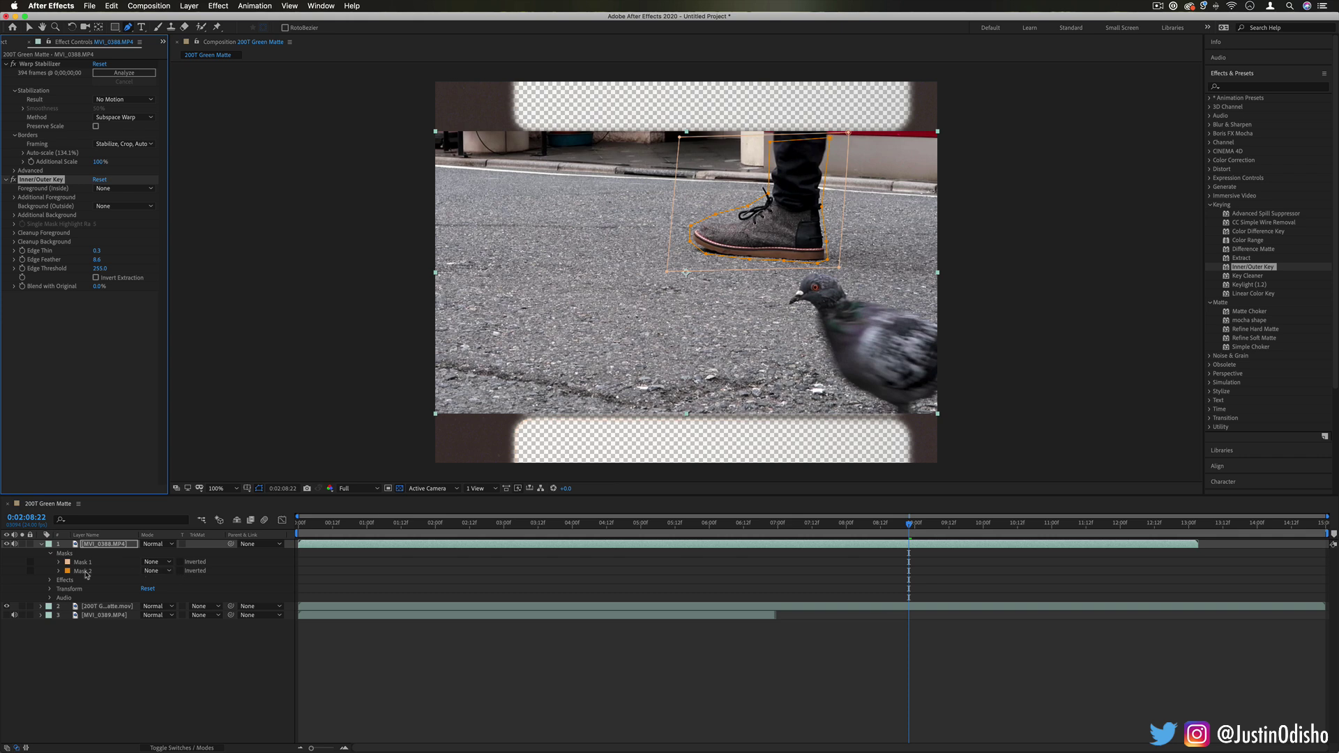
{"action": "left_click", "coordinate": [160, 570]}
{"action": "left_click", "coordinate": [162, 581]}
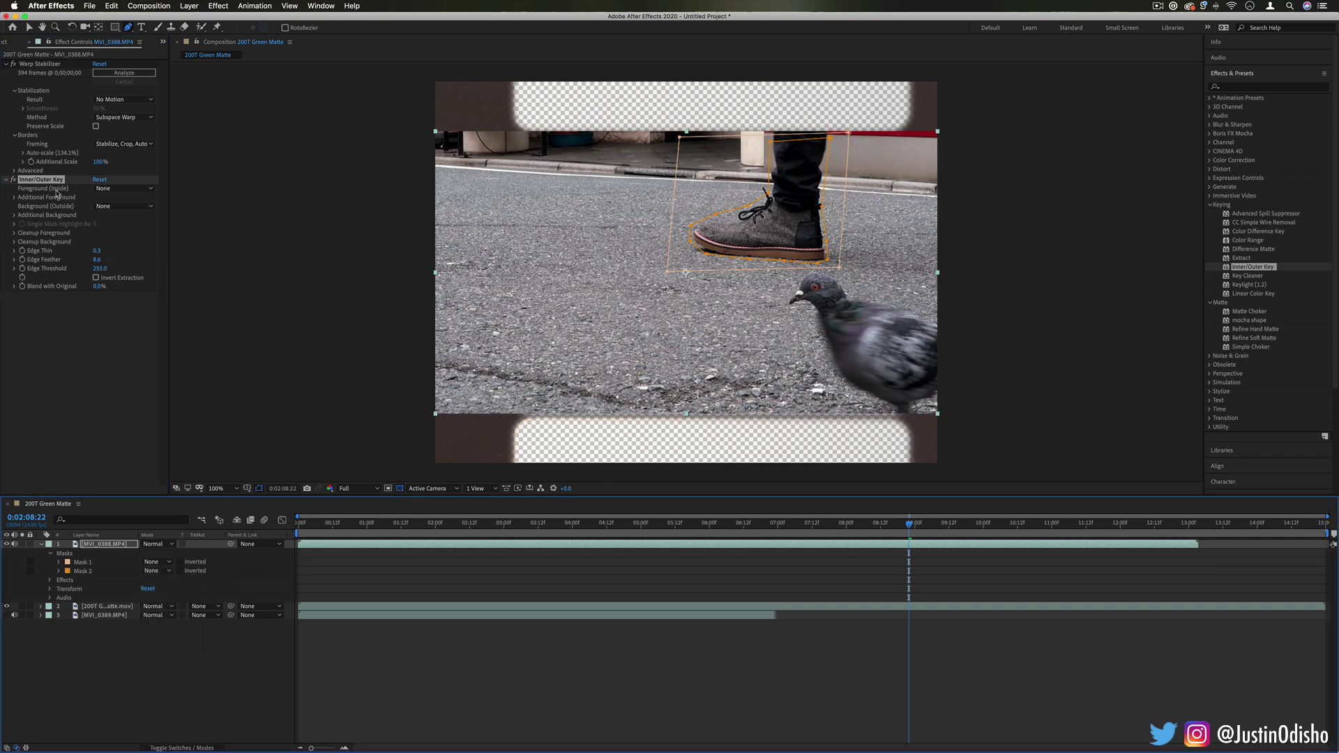
Set the Inner/Outer Key's foreground to Mask 2, with highlight radius 15, Edge Thin 0.7 and Edge Feather 15.5.
{"action": "left_click", "coordinate": [107, 189]}
{"action": "left_click", "coordinate": [118, 188]}
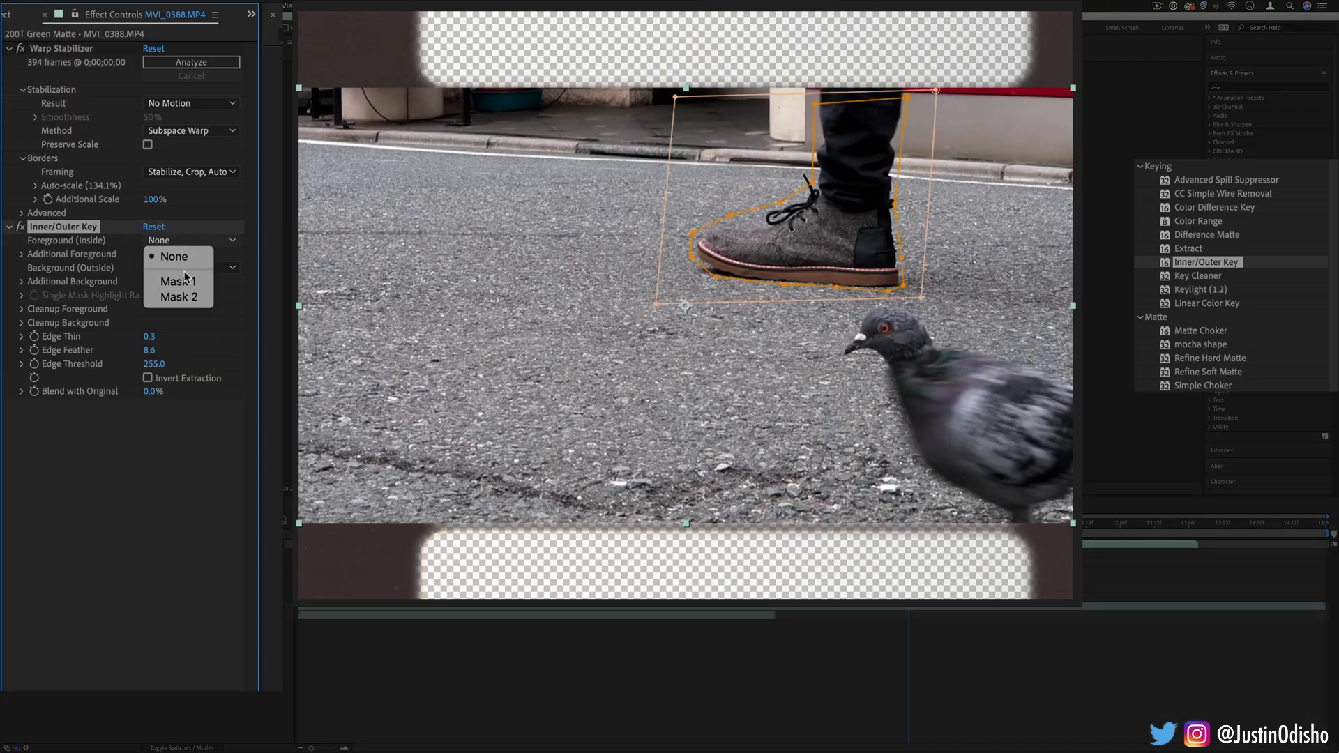
{"action": "left_click", "coordinate": [183, 298]}
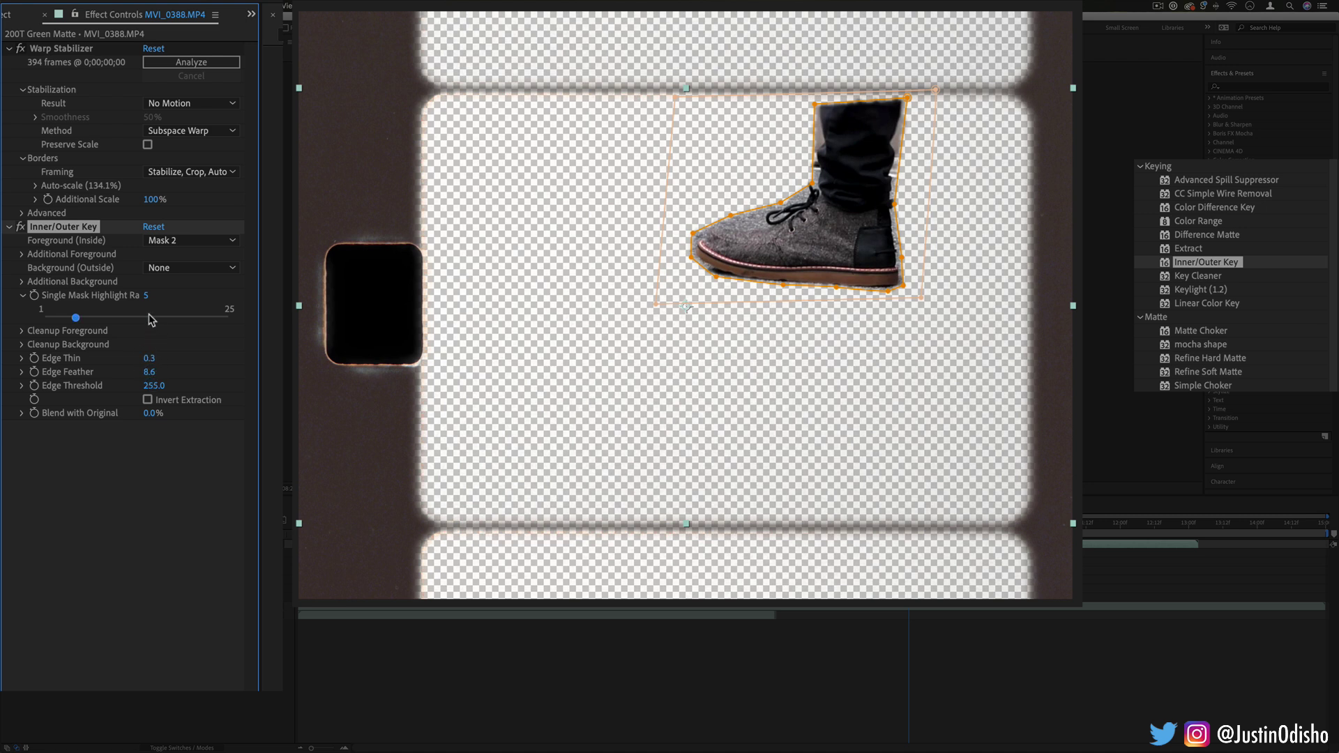
{"action": "left_click_drag", "start_coordinate": [150, 320], "coordinate": [191, 380]}
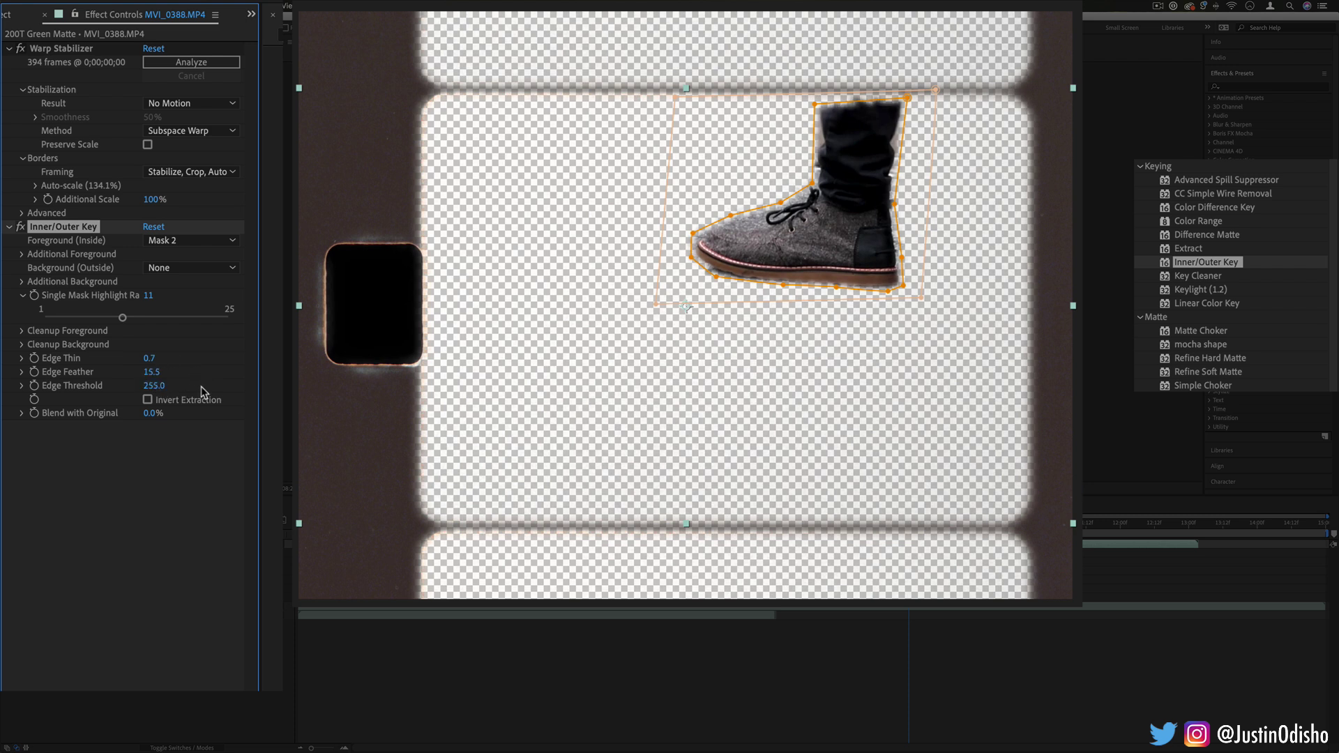
{"action": "left_click", "coordinate": [151, 317]}
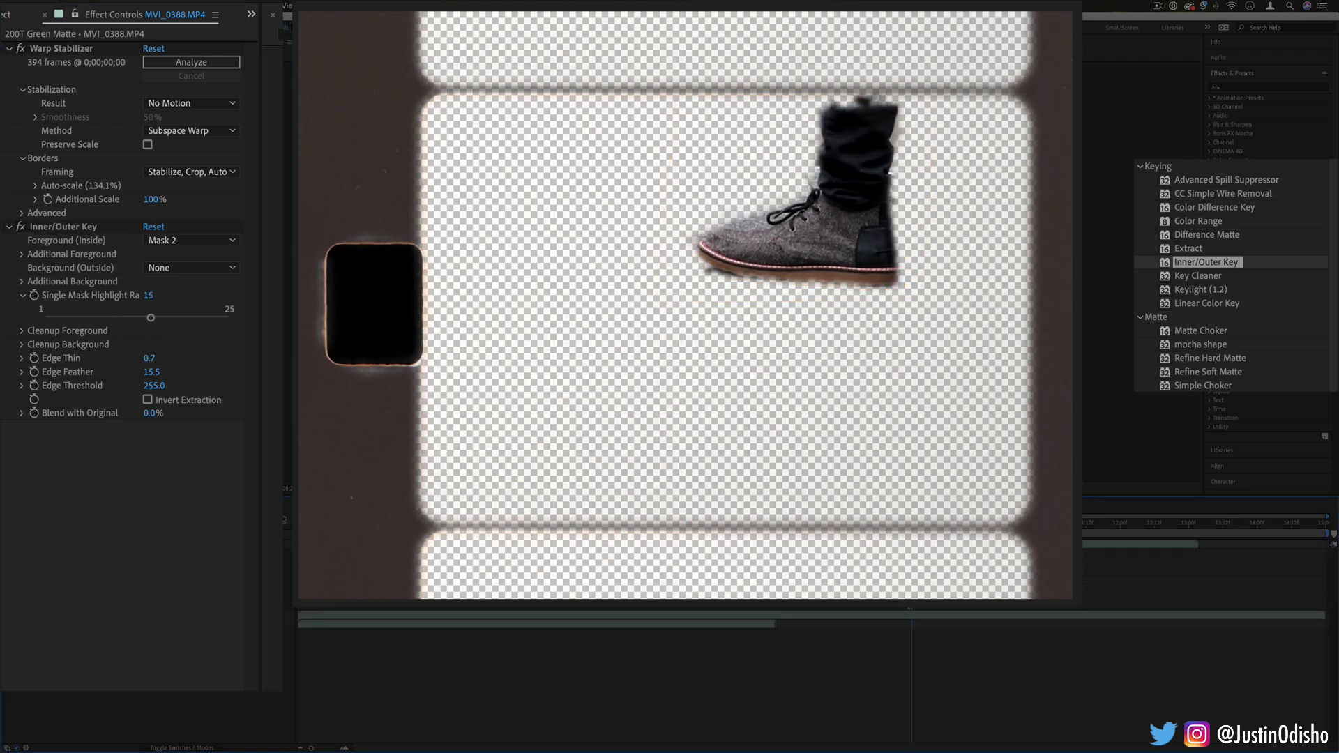
Switch to the Roto Brush tool and remove the Inner/Outer Key effect from the MVI_0388.MP4 layer.
{"action": "left_click", "coordinate": [76, 228]}
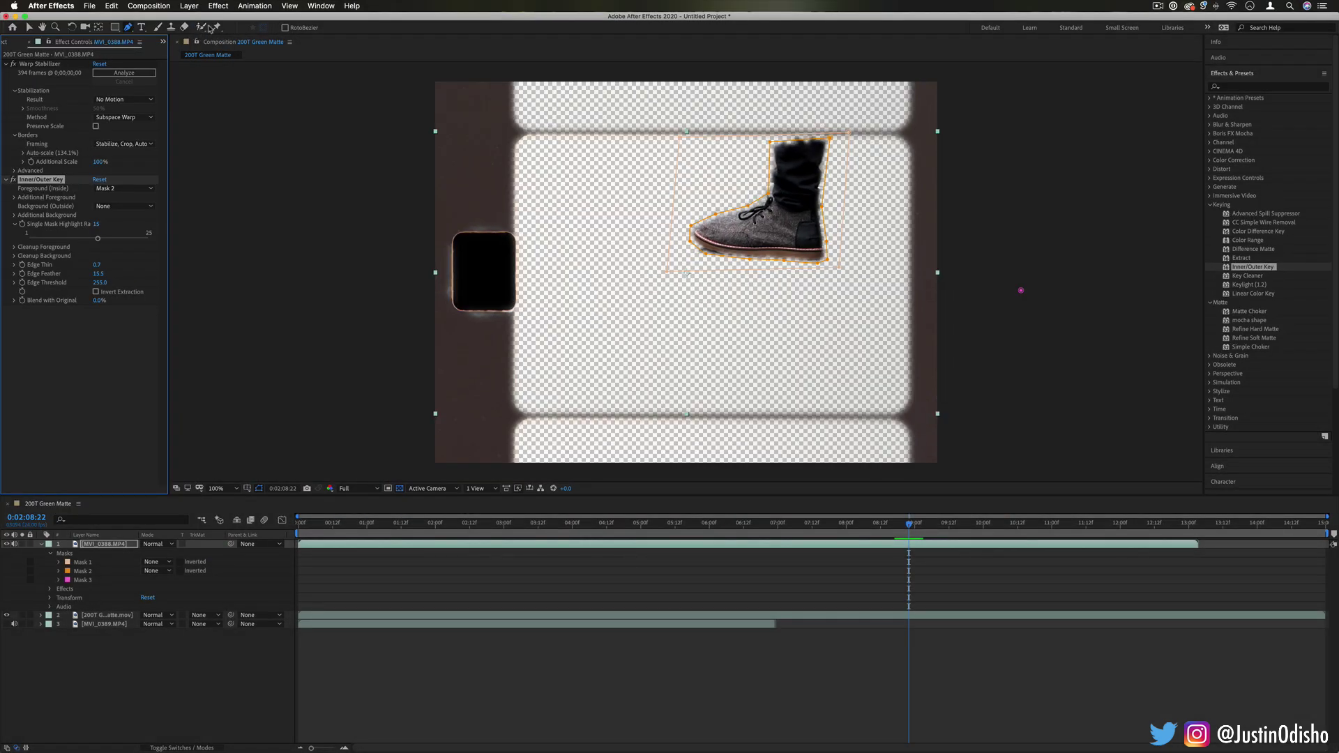
{"action": "left_click", "coordinate": [202, 27]}
{"action": "left_click", "coordinate": [60, 181]}
{"action": "key", "text": "Delete"}
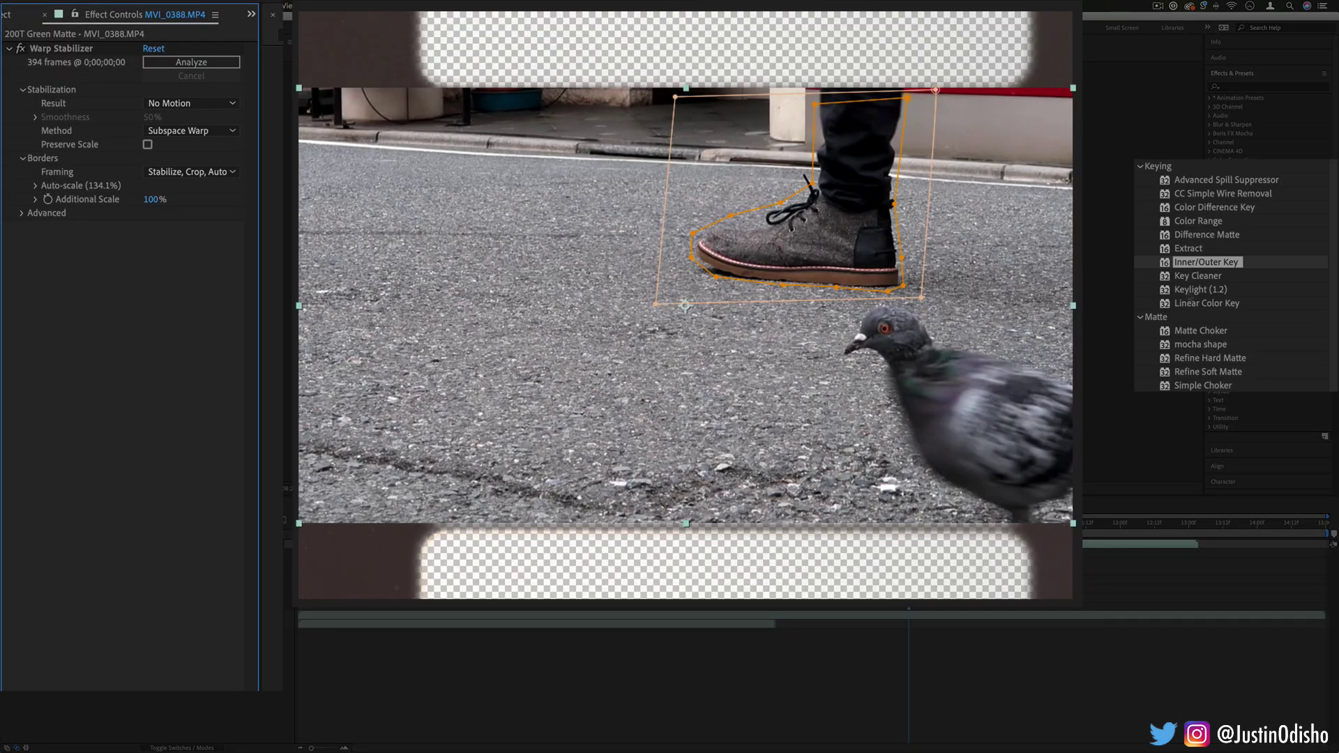
Go to the empty-street frame at 0:02:08:12 and add it to the render queue as a saved still frame.
{"action": "left_click", "coordinate": [1214, 210]}
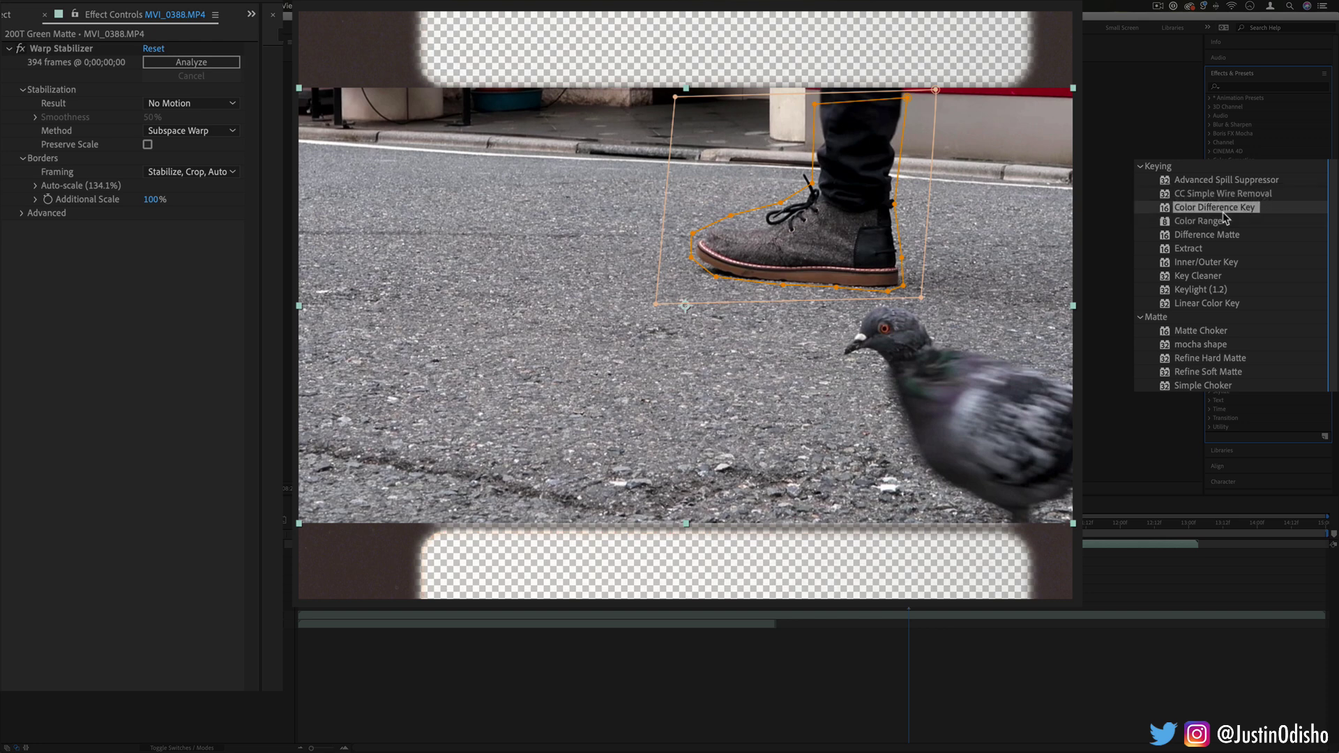
{"action": "left_click", "coordinate": [1122, 643]}
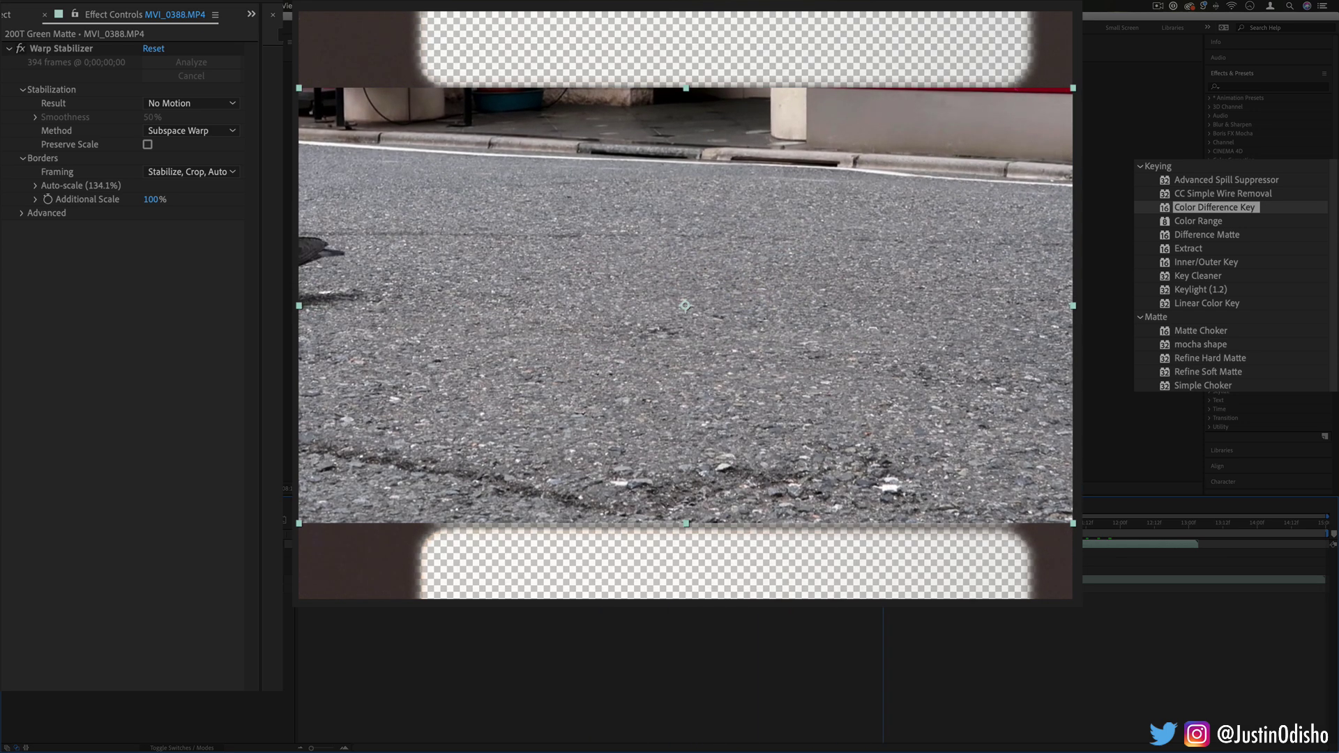
{"action": "mouse_move", "coordinate": [892, 530]}
{"action": "left_mouse_down"}
{"action": "mouse_move", "coordinate": [758, 527]}
{"action": "mouse_move", "coordinate": [881, 527]}
{"action": "left_mouse_up"}
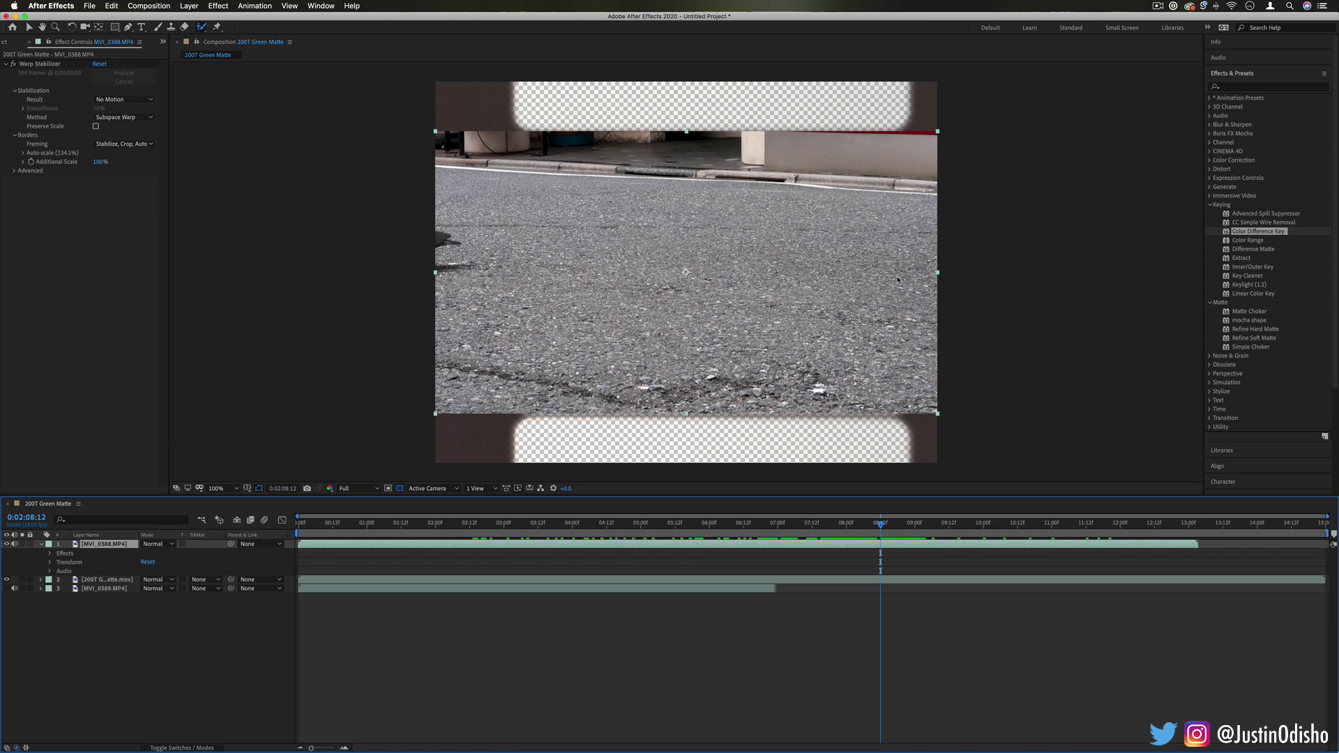
{"action": "left_click", "coordinate": [159, 6]}
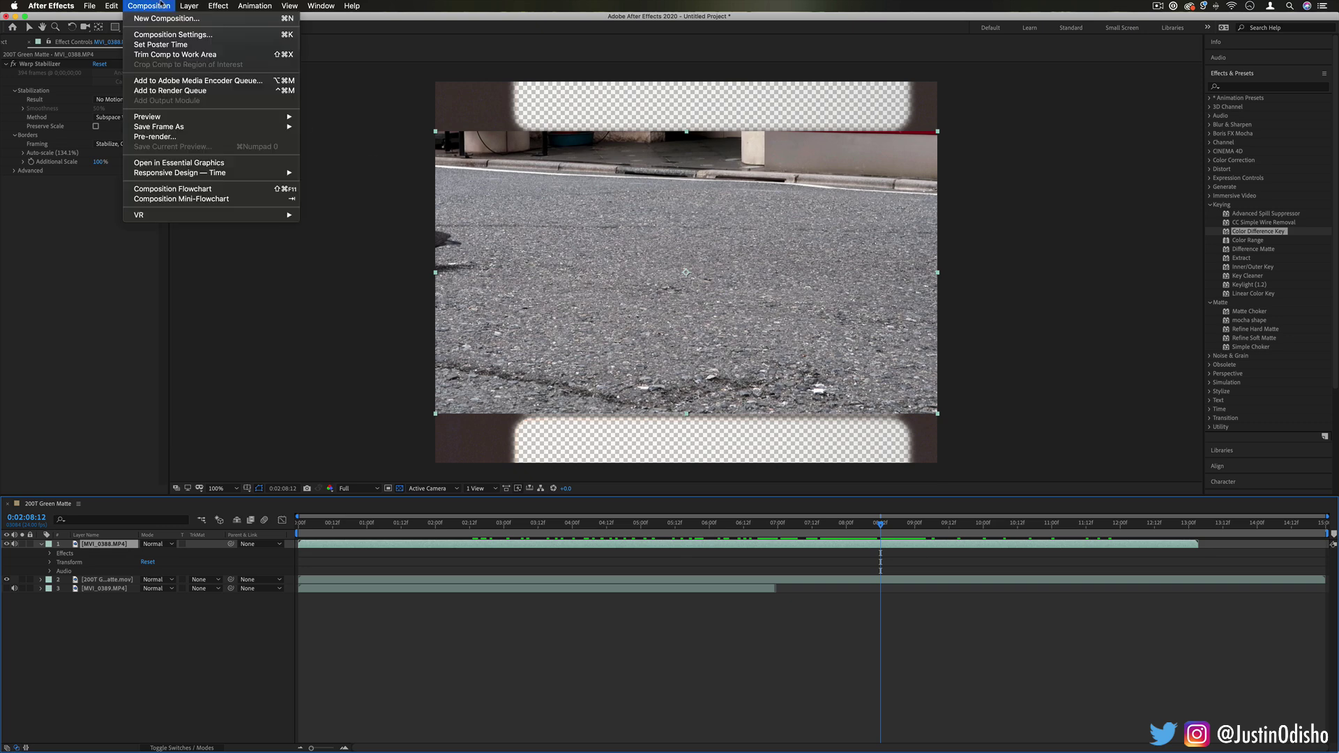
{"action": "mouse_move", "coordinate": [201, 131]}
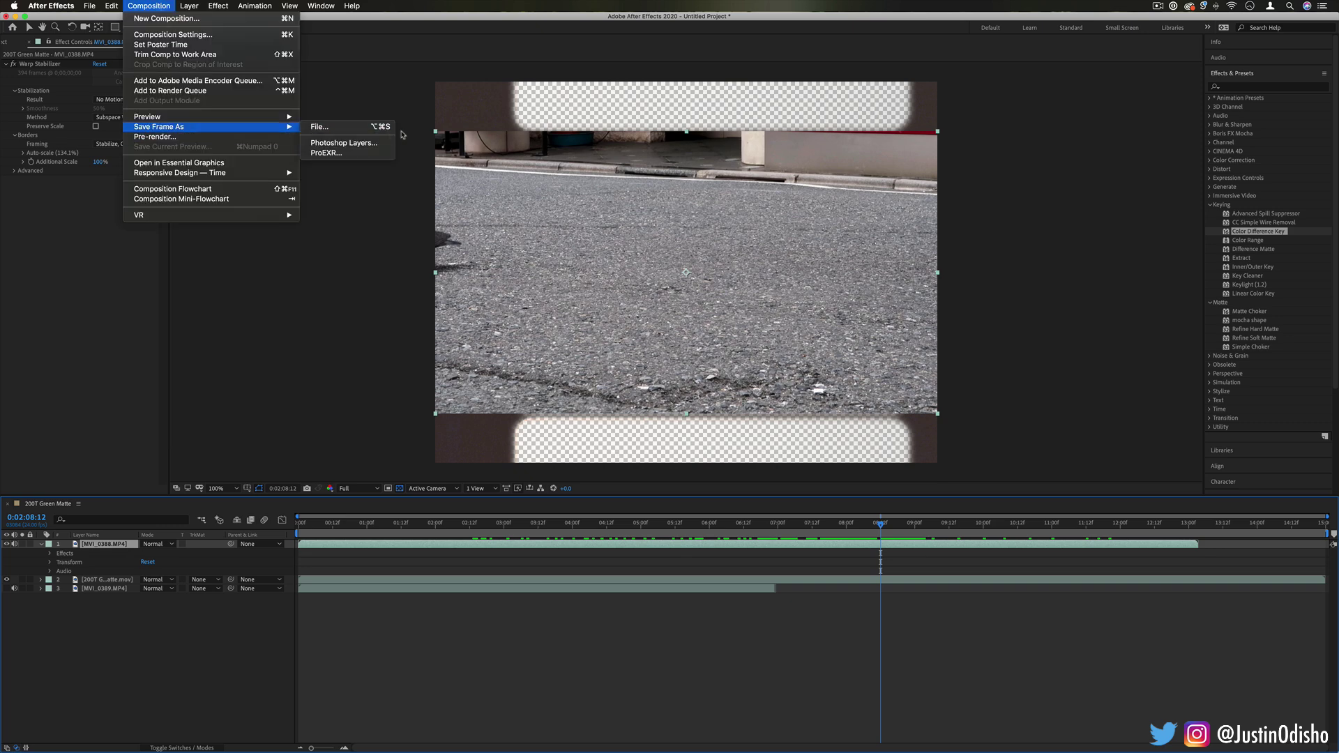
{"action": "left_click", "coordinate": [365, 130]}
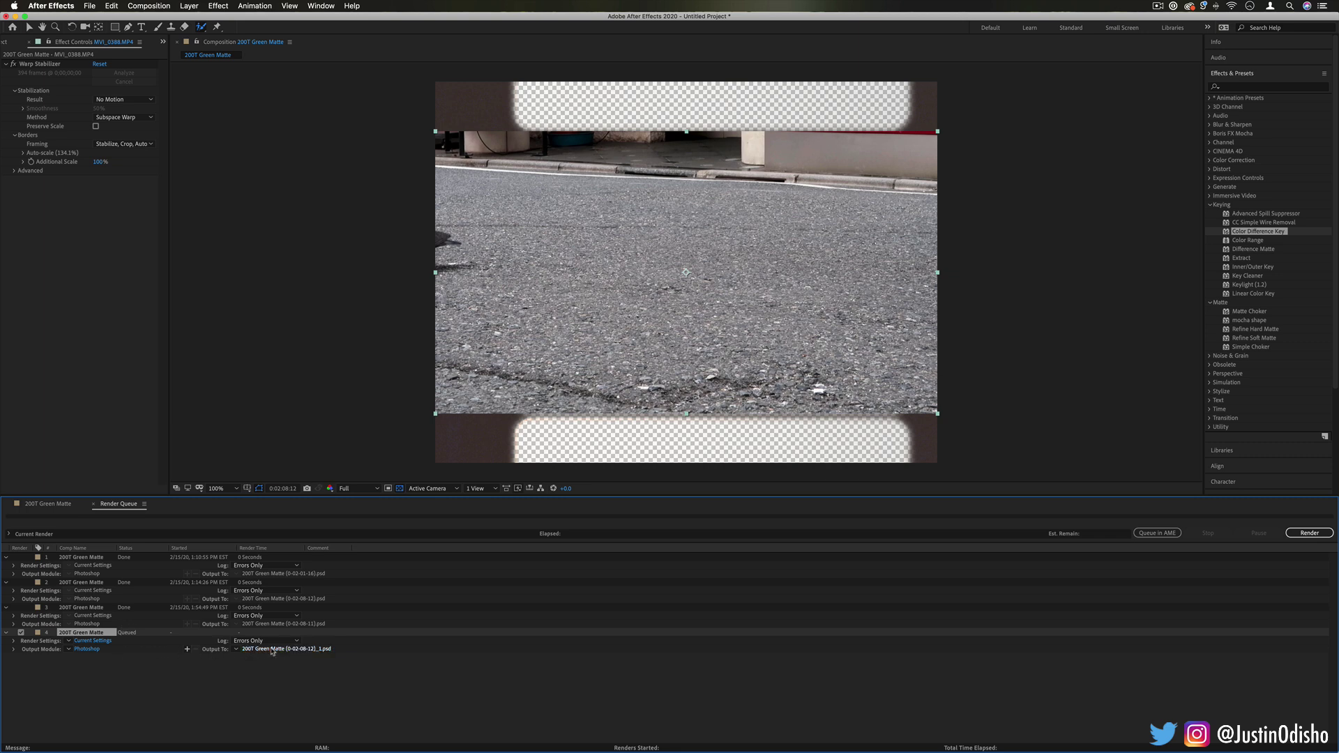
Check the output module choices for the queued frame, keep Photoshop as its format and render it.
{"action": "left_click", "coordinate": [80, 649]}
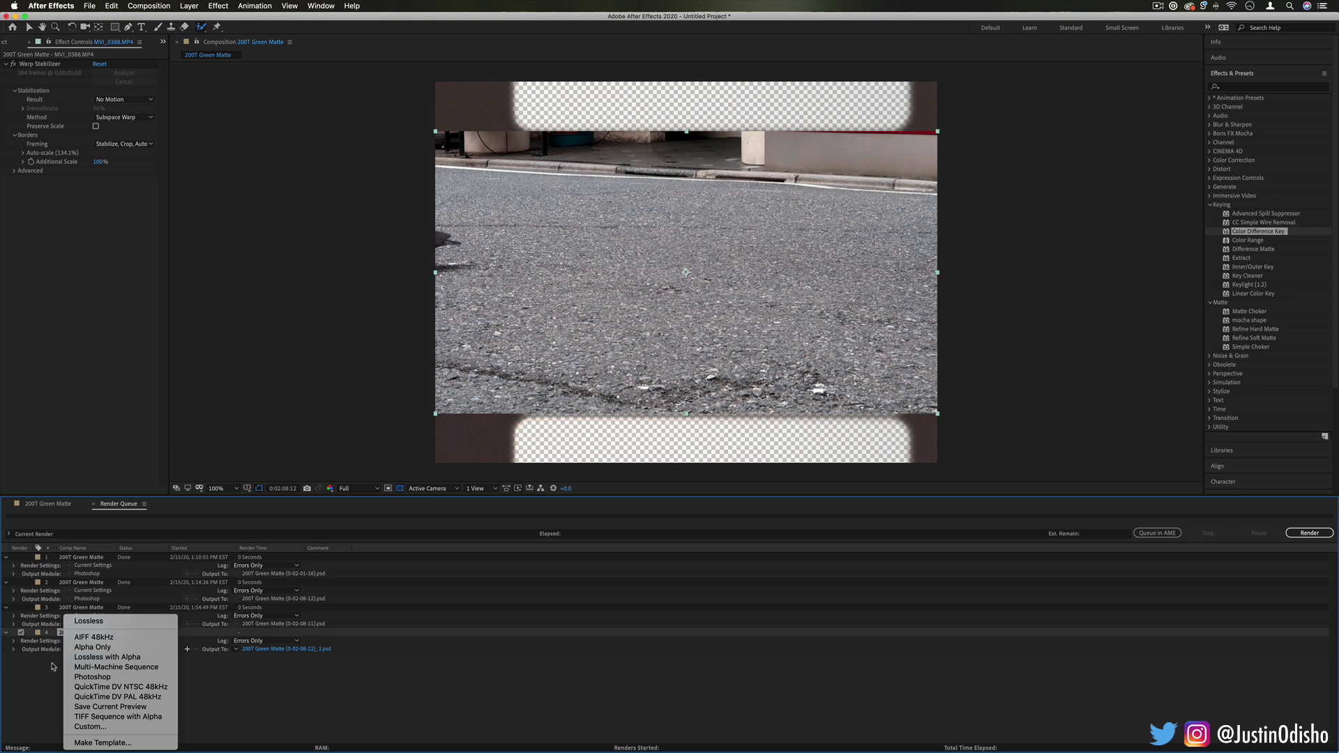
{"action": "left_click", "coordinate": [57, 666]}
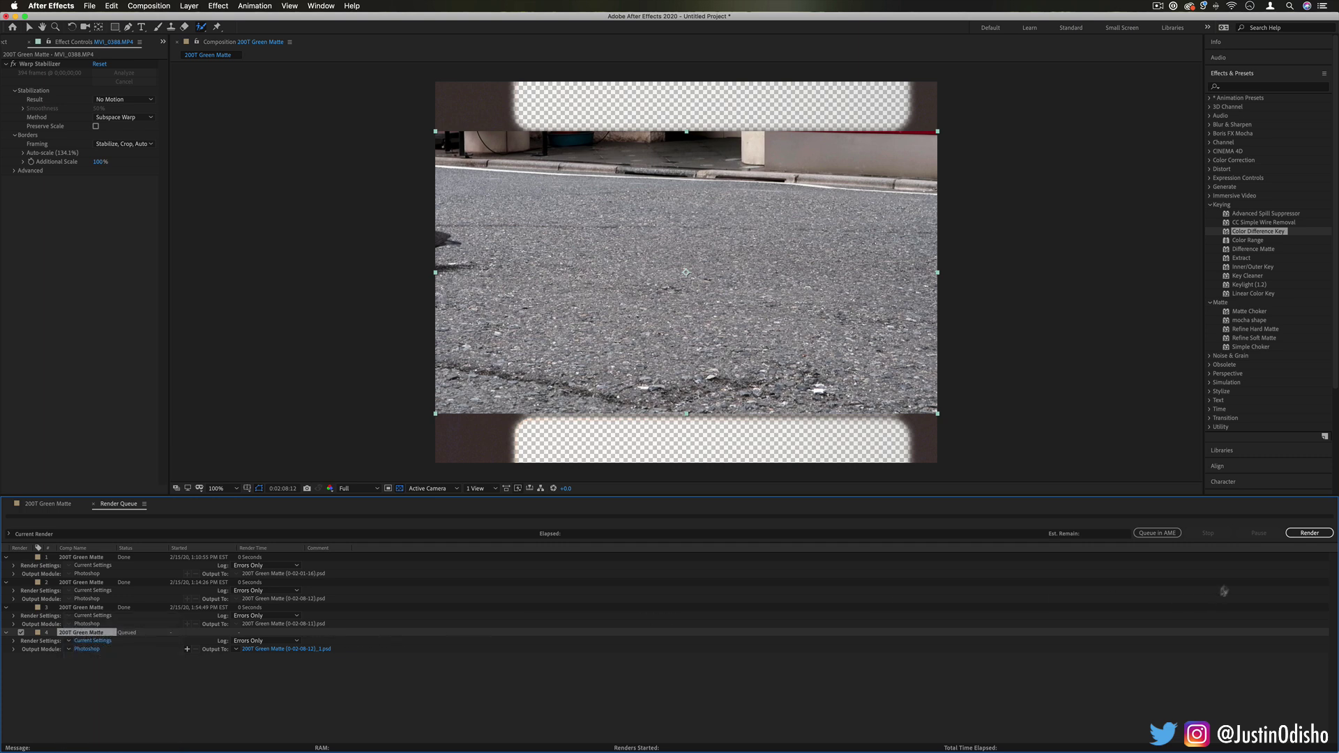
{"action": "left_click", "coordinate": [1310, 532]}
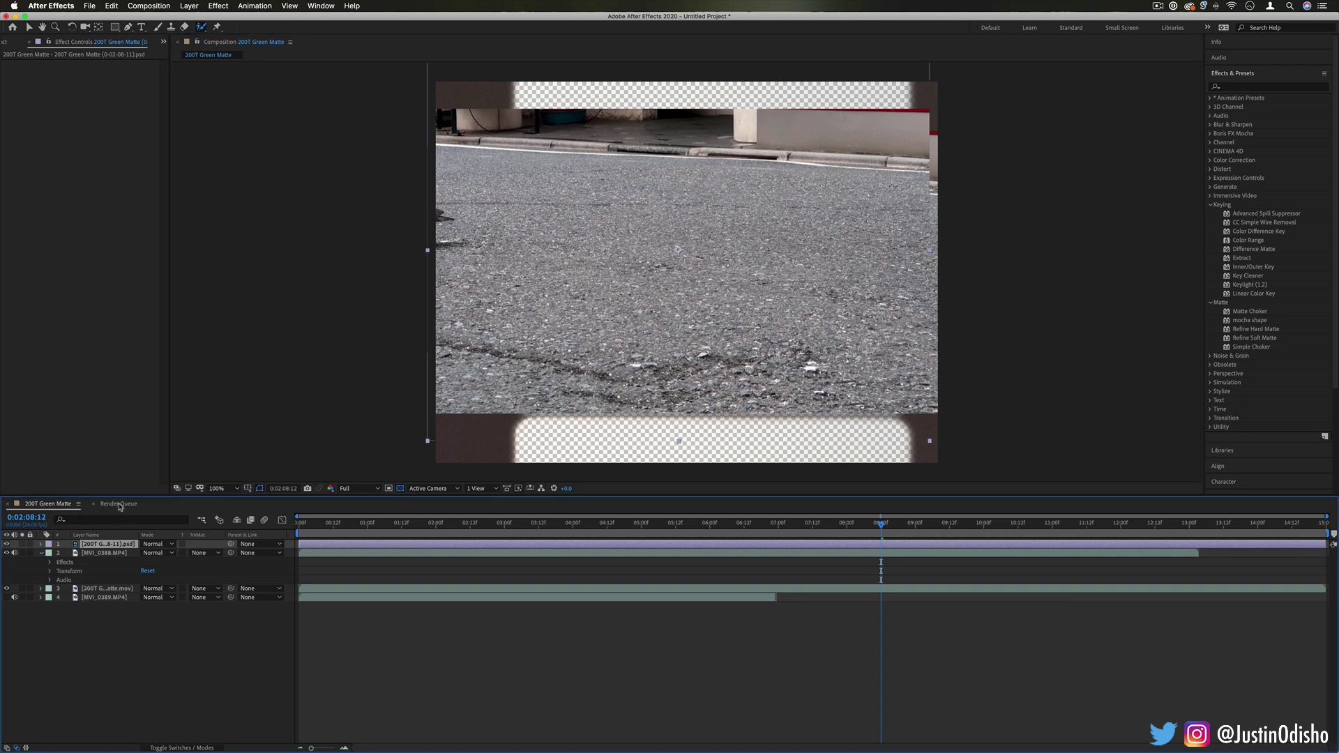
Compare the imported empty-street PSD still with the MVI_0388.MP4 footage beneath it and hide the still layer.
{"action": "left_click", "coordinate": [116, 552]}
{"action": "left_click", "coordinate": [111, 544]}
{"action": "left_click", "coordinate": [7, 544]}
{"action": "left_click", "coordinate": [7, 544]}
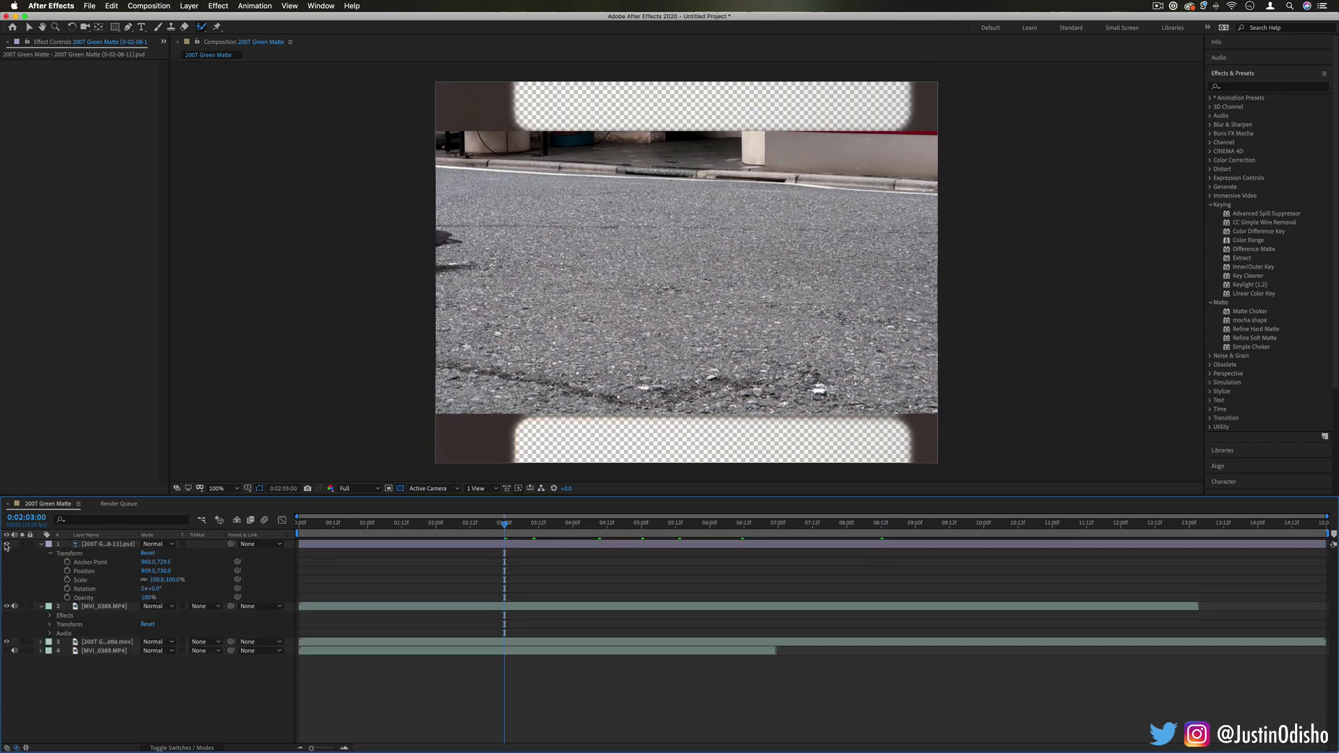
{"action": "left_click", "coordinate": [6, 544]}
Apply Difference Matte to MVI_0388.MP4 at 0:02:03:14 with the hidden 200T Green Matte still as the difference layer.
{"action": "left_click_drag", "start_coordinate": [508, 525], "coordinate": [545, 526]}
{"action": "left_click", "coordinate": [109, 607]}
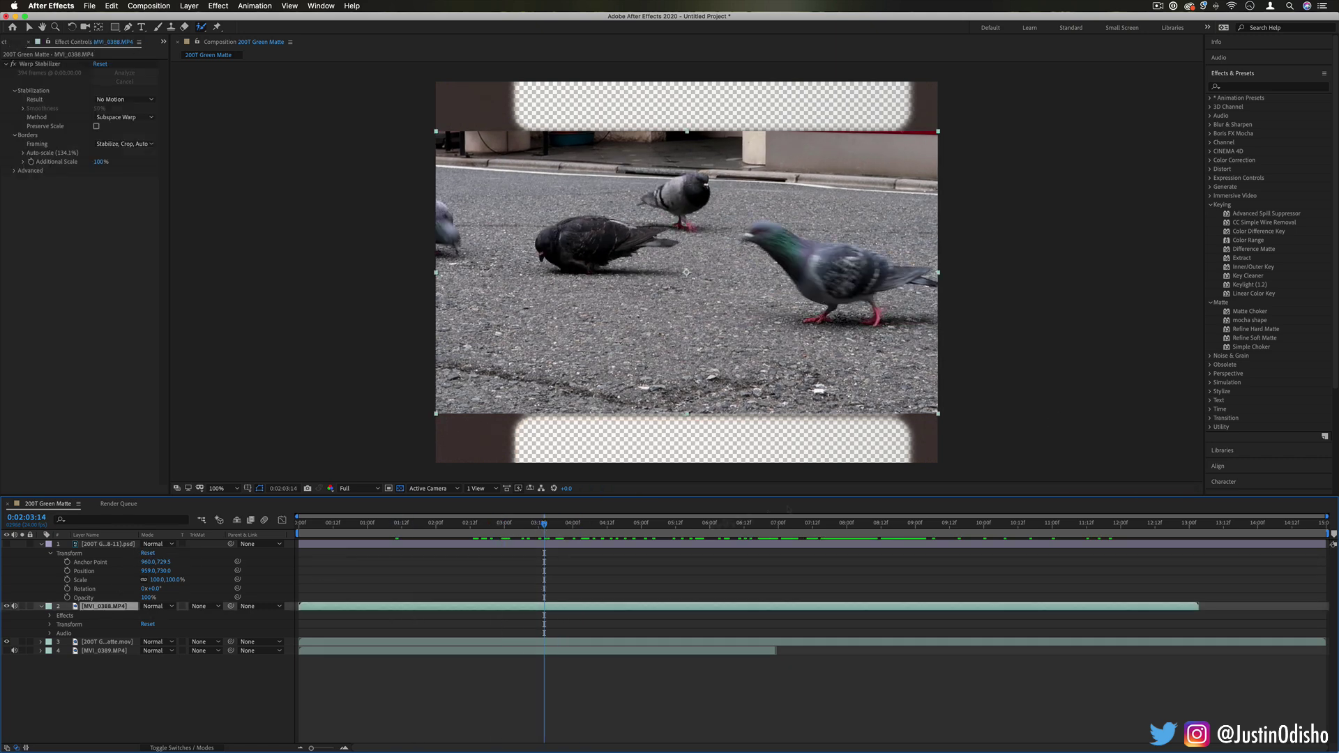
{"action": "left_click", "coordinate": [1268, 251]}
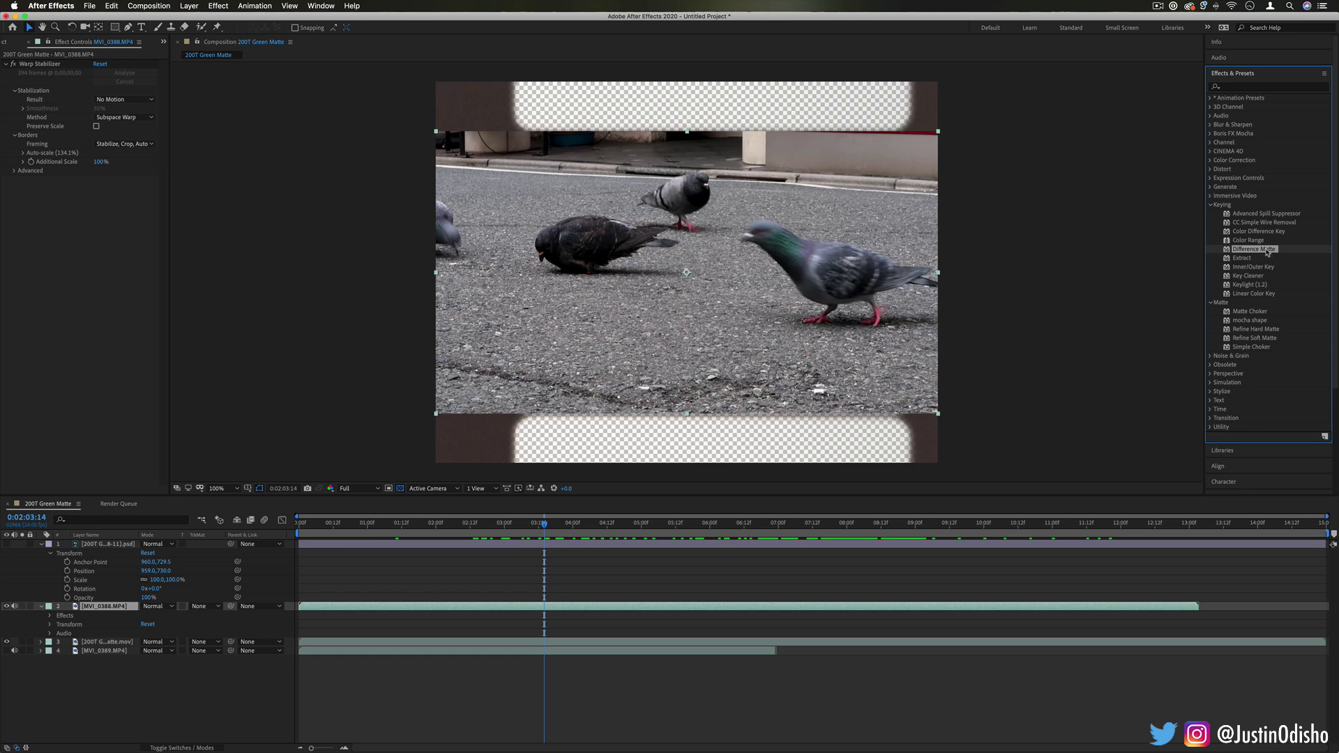
{"action": "left_click_drag", "start_coordinate": [1268, 253], "coordinate": [83, 252]}
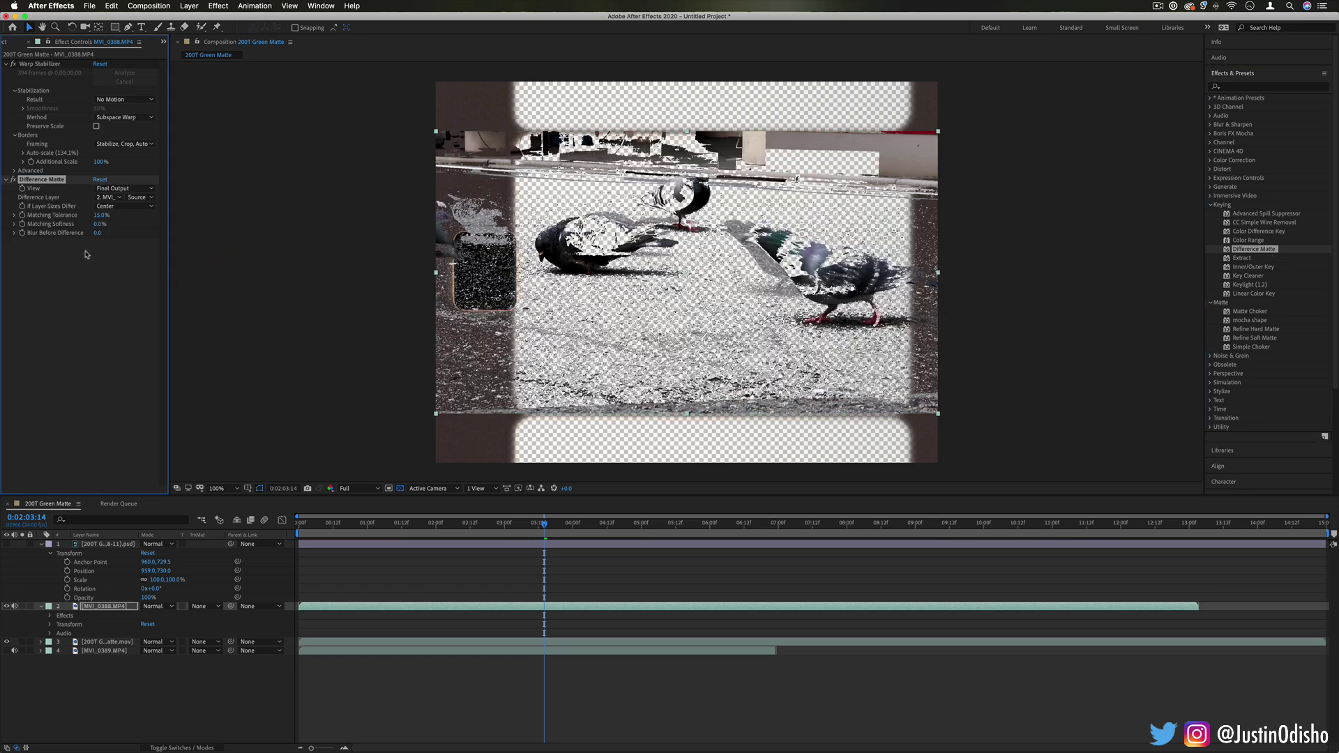
{"action": "left_click", "coordinate": [108, 197]}
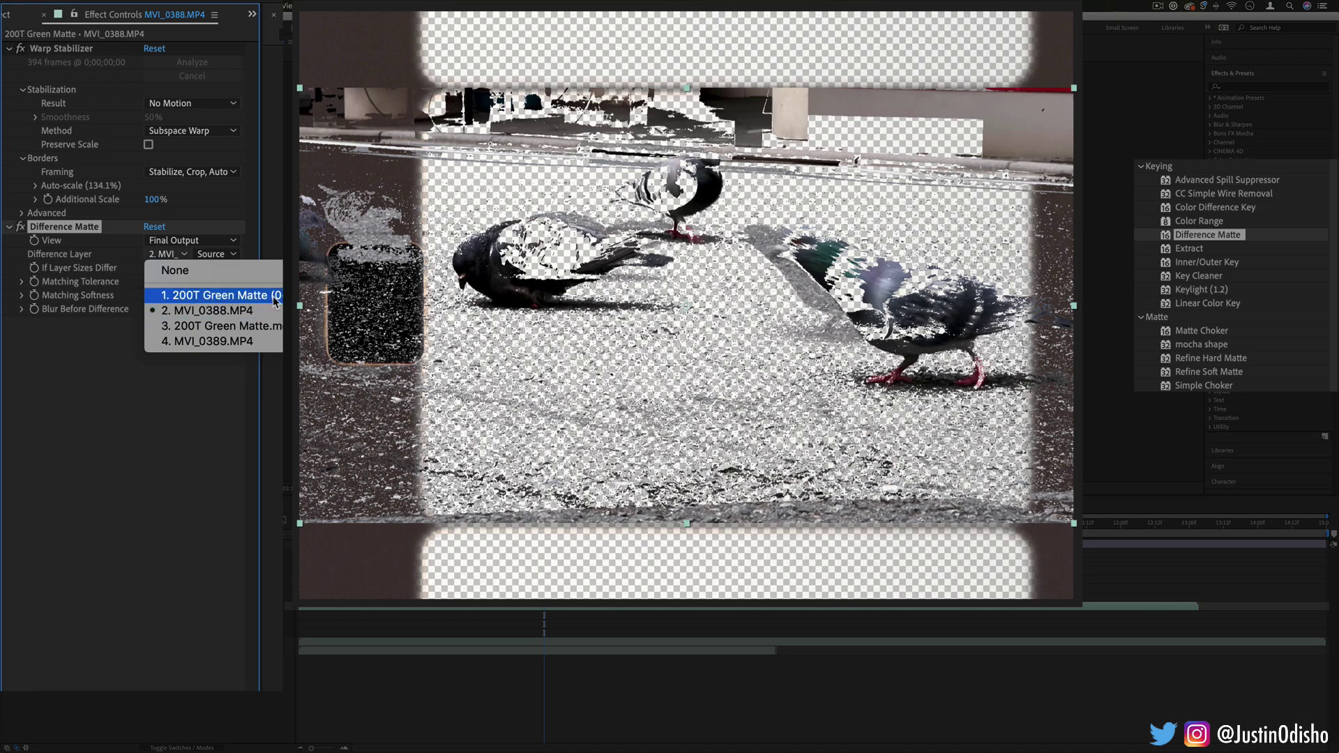
{"action": "left_click", "coordinate": [174, 224]}
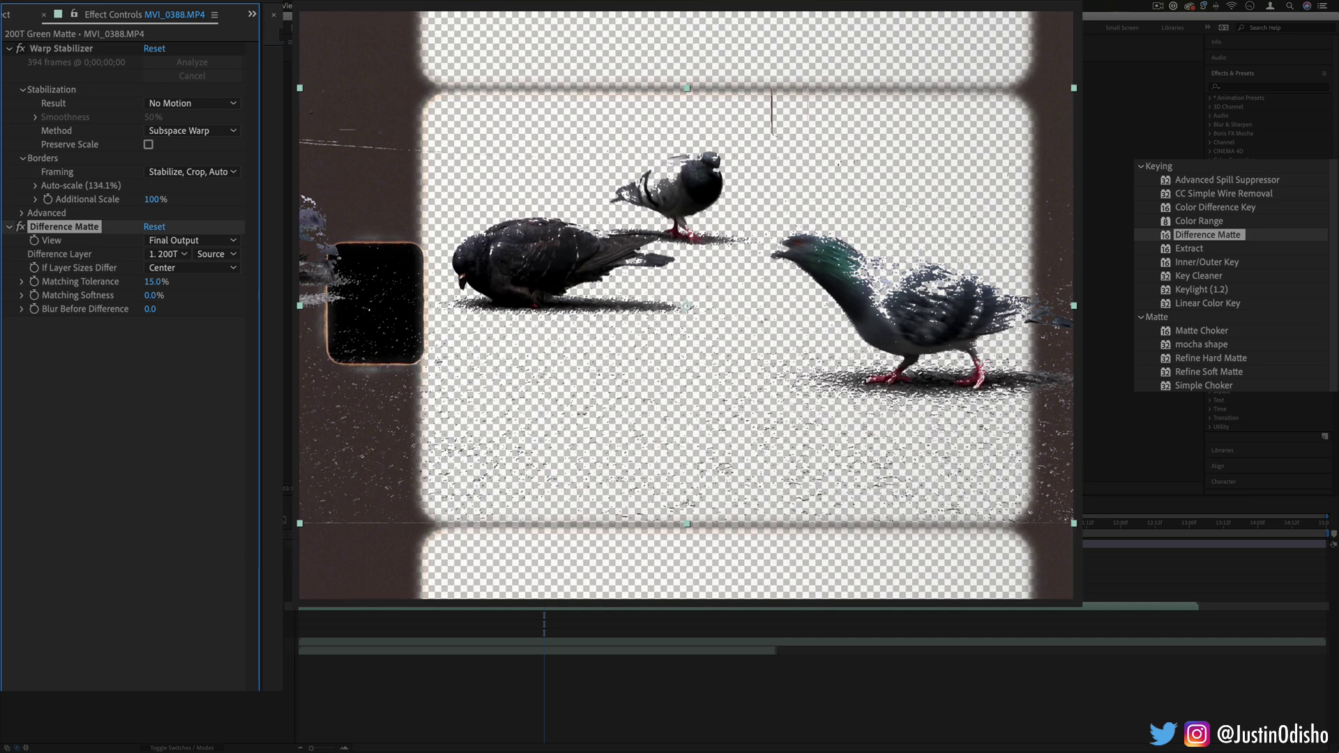
Preview the Difference Matte result over time and examine the extraction around the walking shoe and the pigeons.
{"action": "key", "text": "space"}
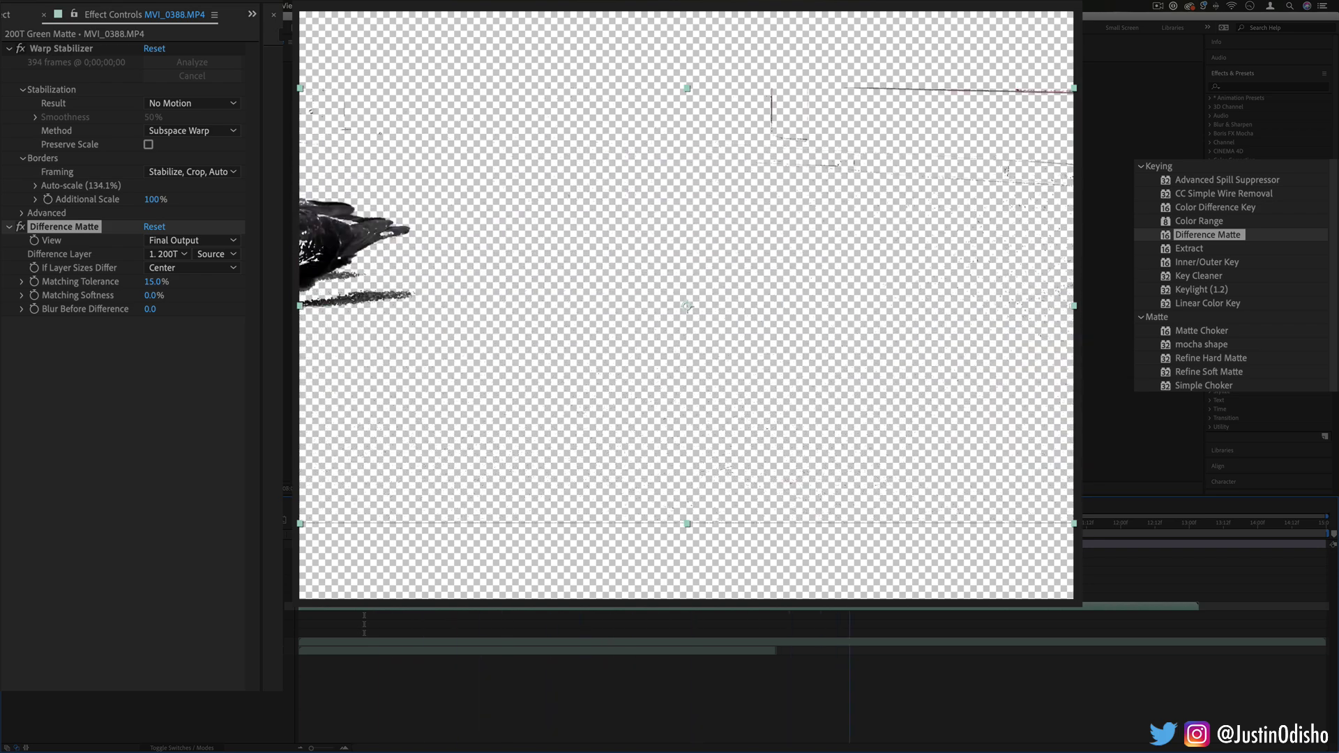
{"action": "left_click", "coordinate": [881, 536]}
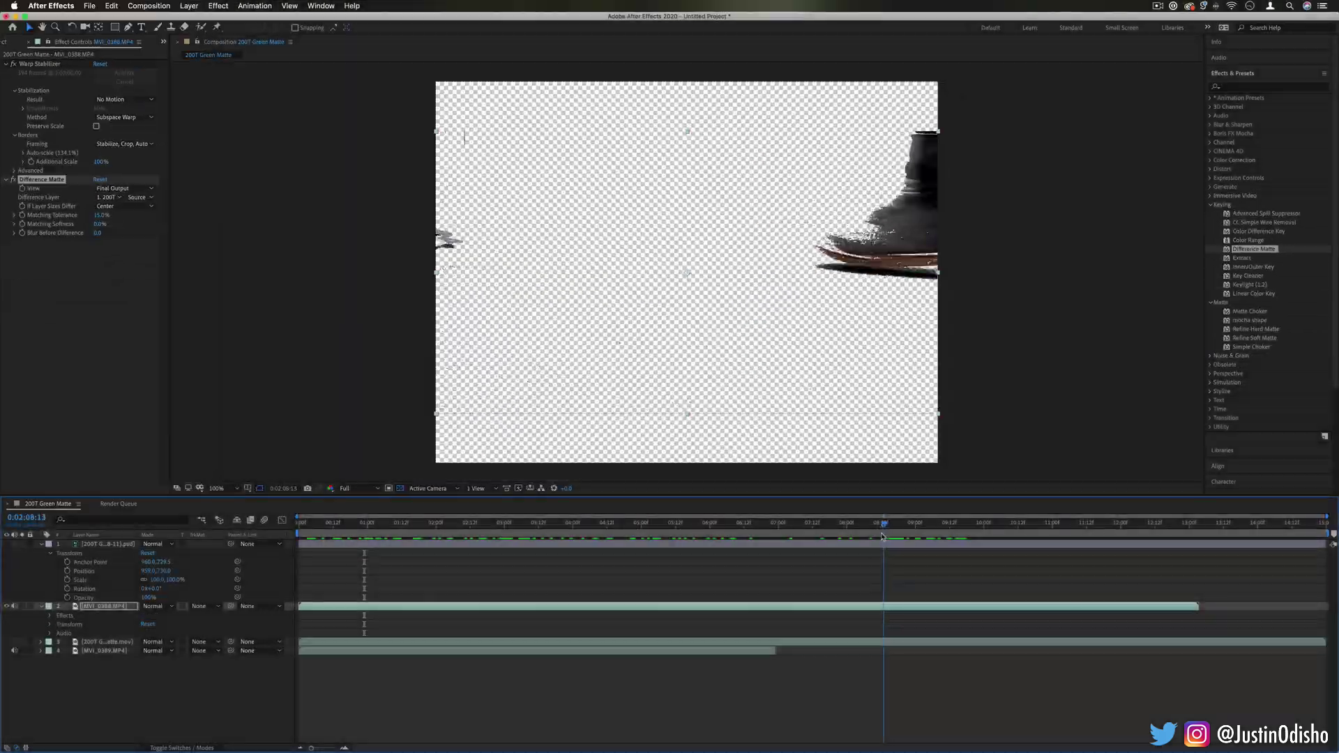
{"action": "left_click_drag", "start_coordinate": [882, 536], "coordinate": [904, 536]}
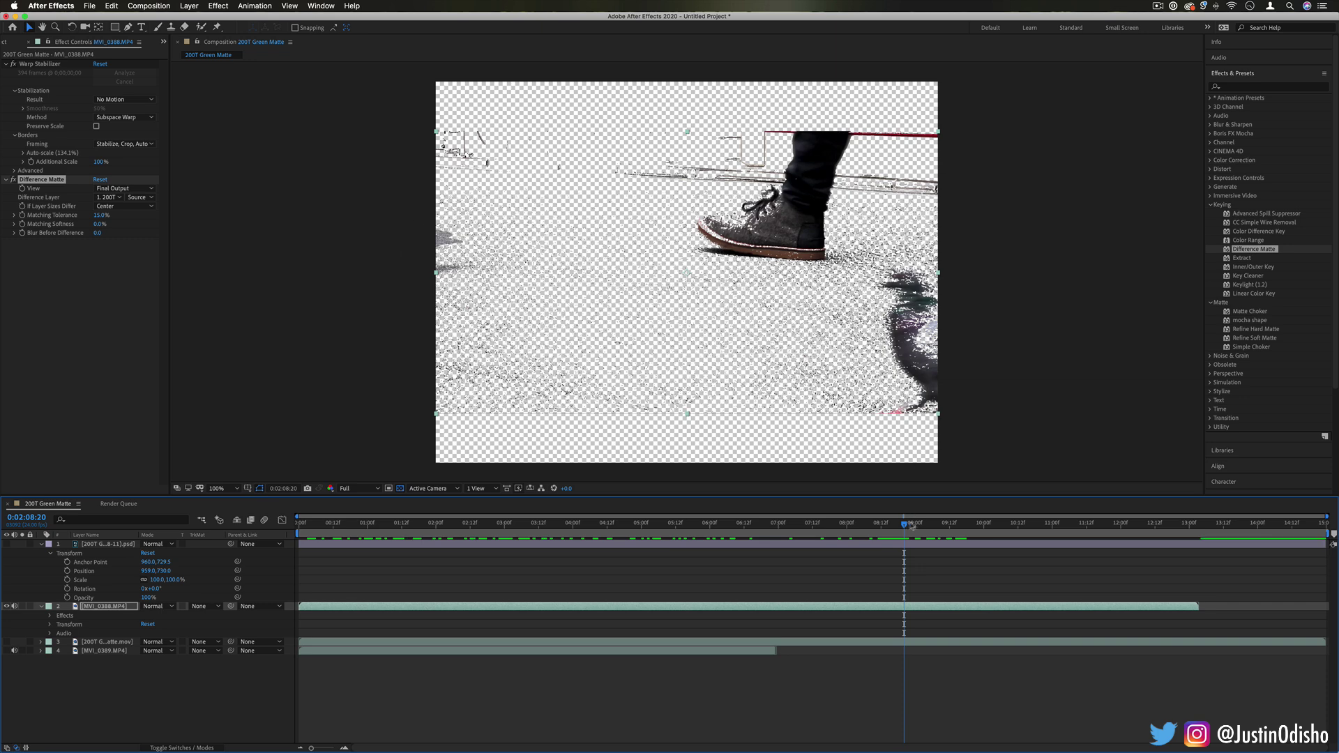
{"action": "left_click_drag", "start_coordinate": [906, 524], "coordinate": [282, 519]}
{"action": "left_click_drag", "start_coordinate": [401, 523], "coordinate": [542, 524]}
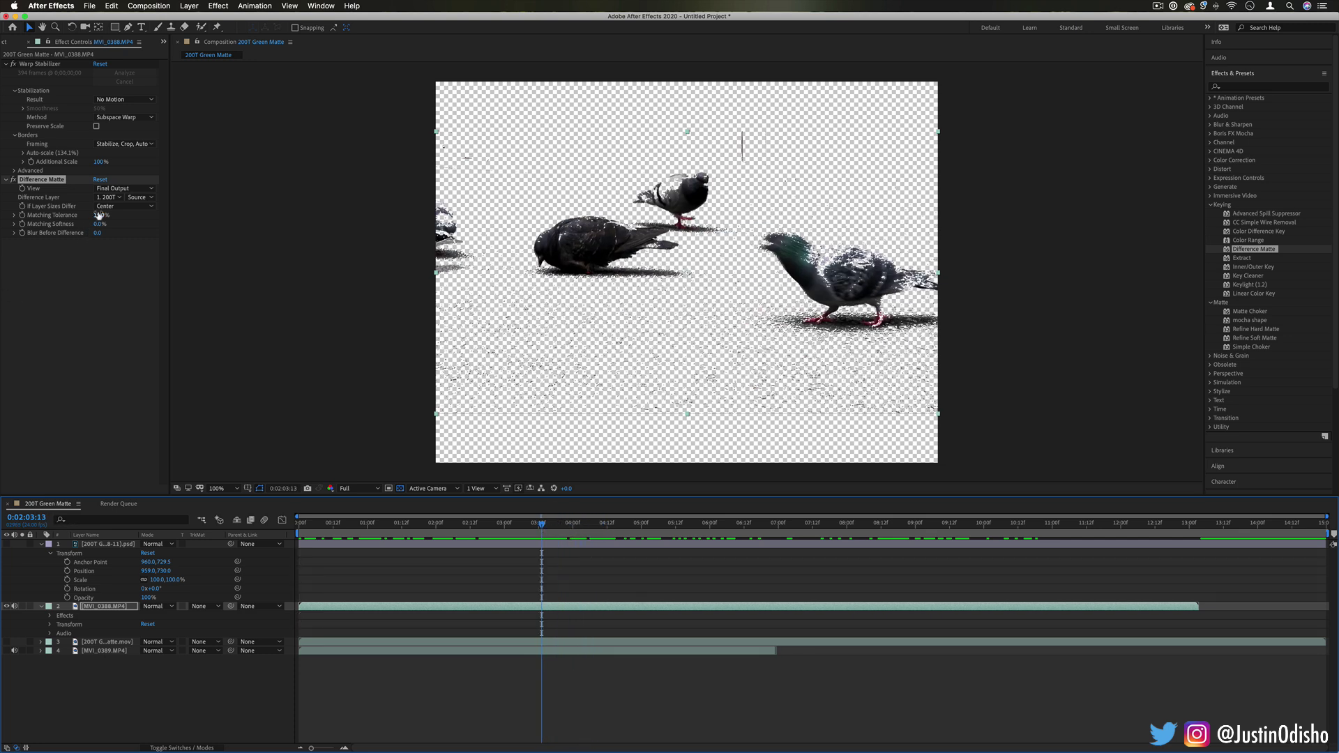
Fine-tune the Difference Matte's tolerance, softness and blur, and add Matte Choker to MVI_0388.MP4 with Choke 1 set to -99.
{"action": "left_click_drag", "start_coordinate": [100, 215], "coordinate": [126, 235]}
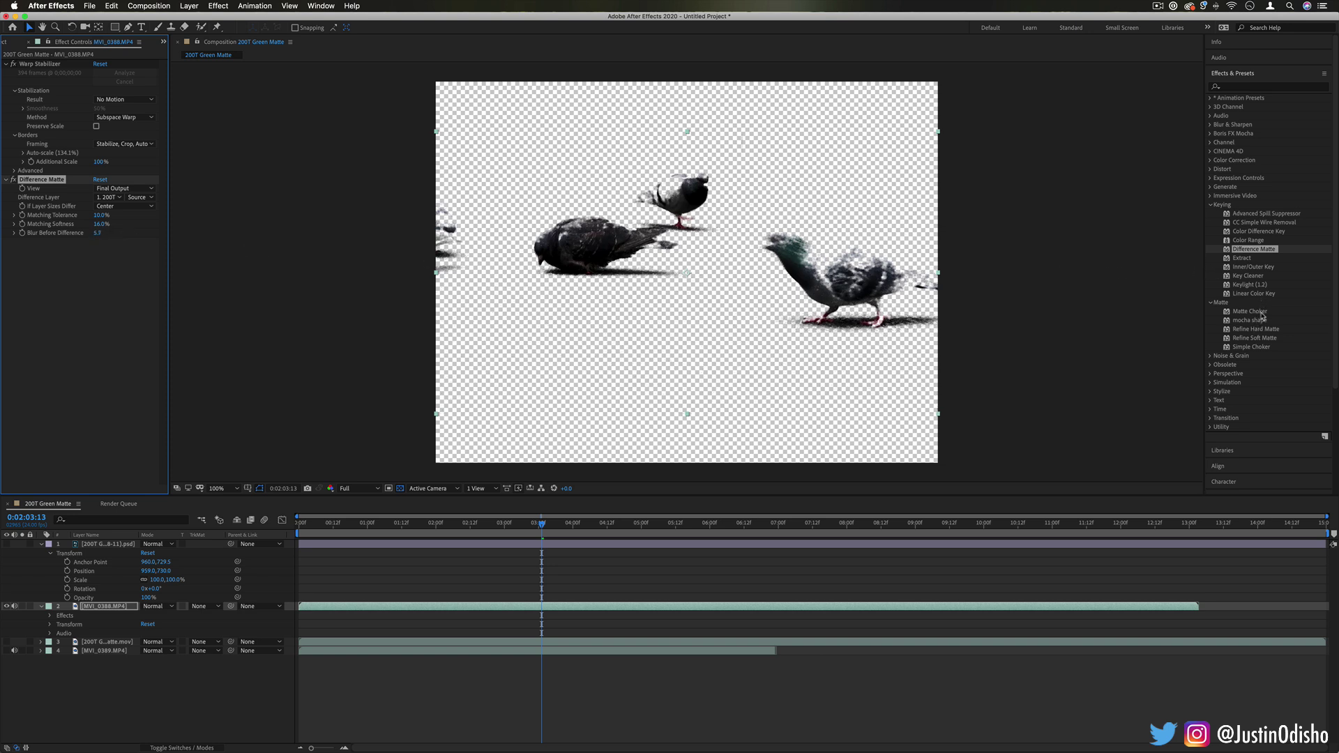
{"action": "left_click_drag", "start_coordinate": [1251, 312], "coordinate": [194, 623]}
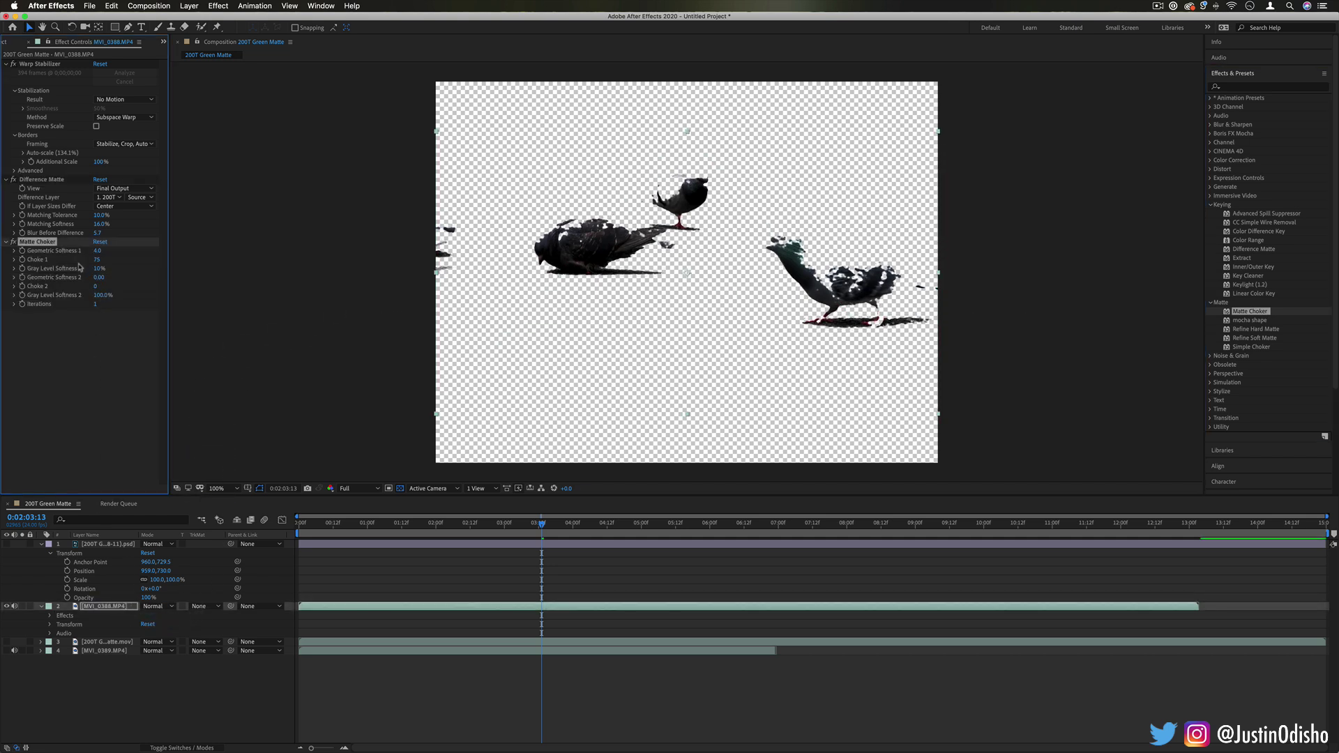
{"action": "left_click_drag", "start_coordinate": [97, 259], "coordinate": [13, 185]}
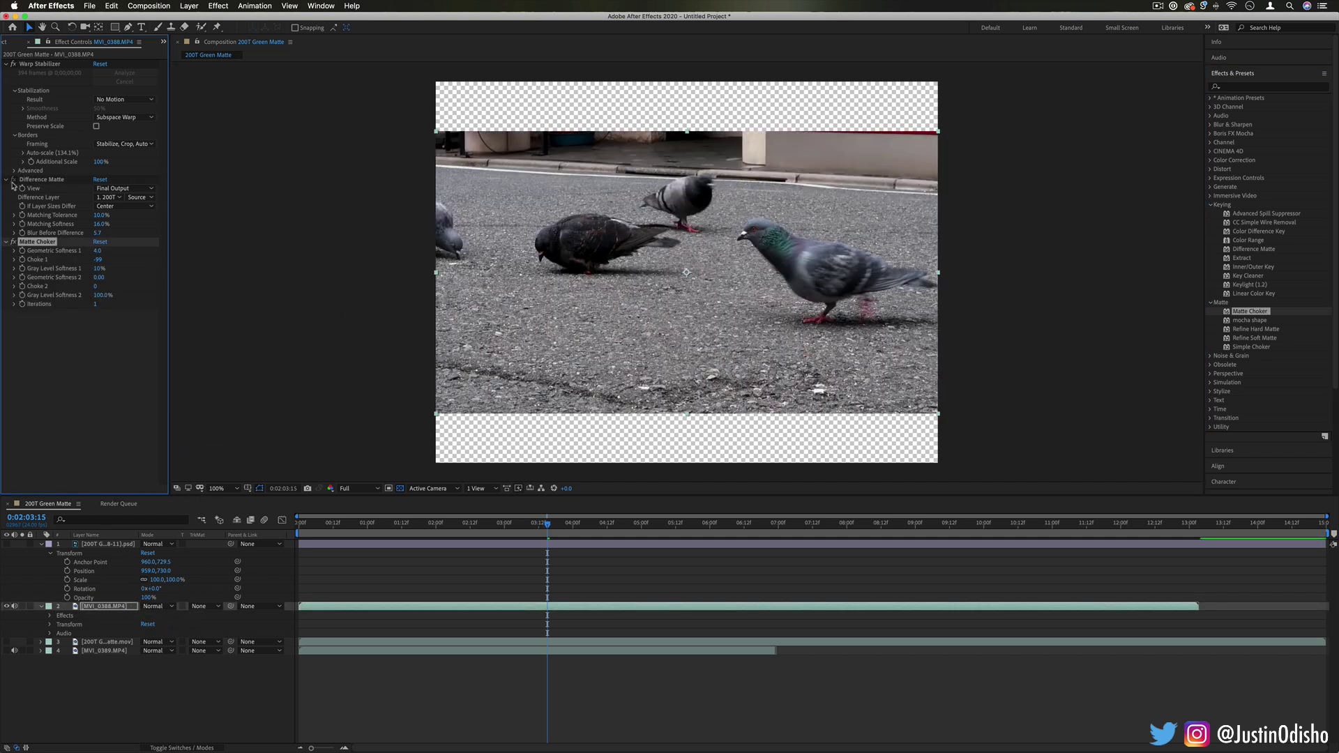
Compare the pigeons with Difference Matte and Matte Choker switched on and off, leaving Difference Matte disabled.
{"action": "left_click", "coordinate": [12, 181]}
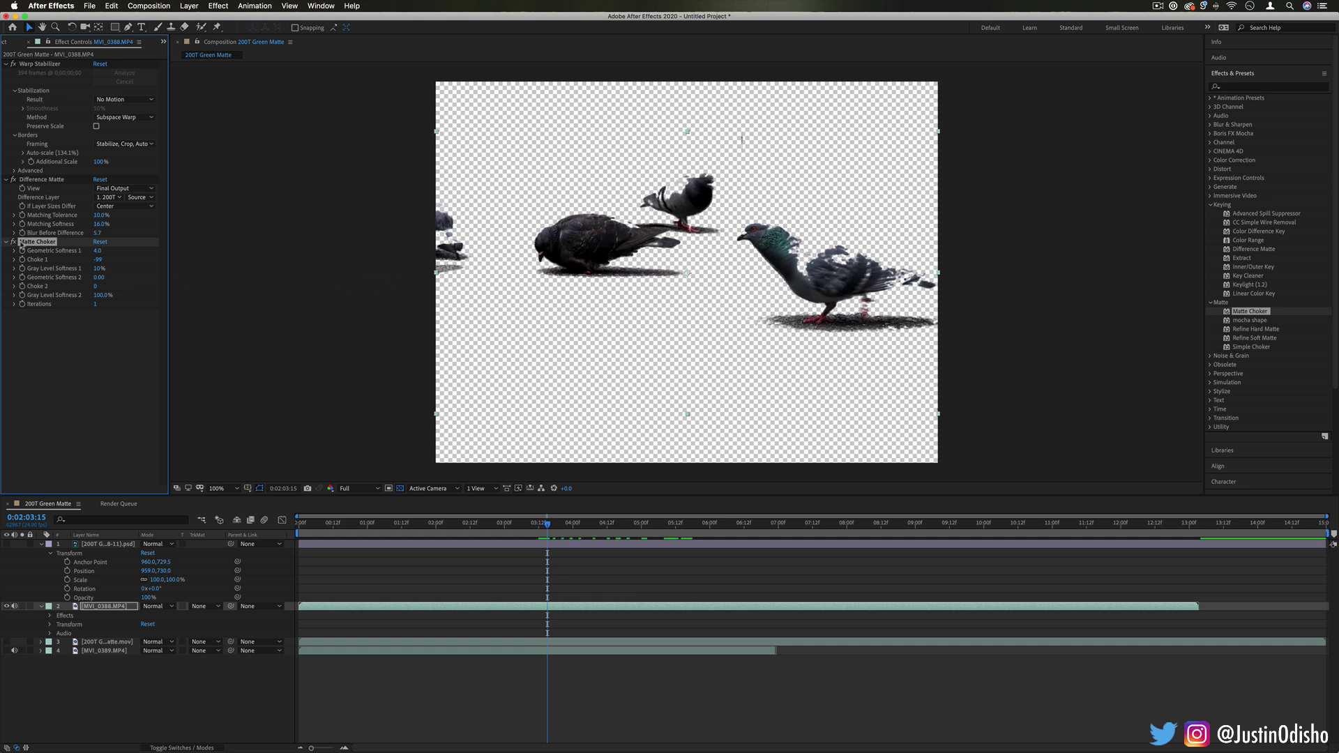
{"action": "left_click", "coordinate": [12, 242]}
{"action": "left_click", "coordinate": [13, 242]}
{"action": "left_click", "coordinate": [12, 180]}
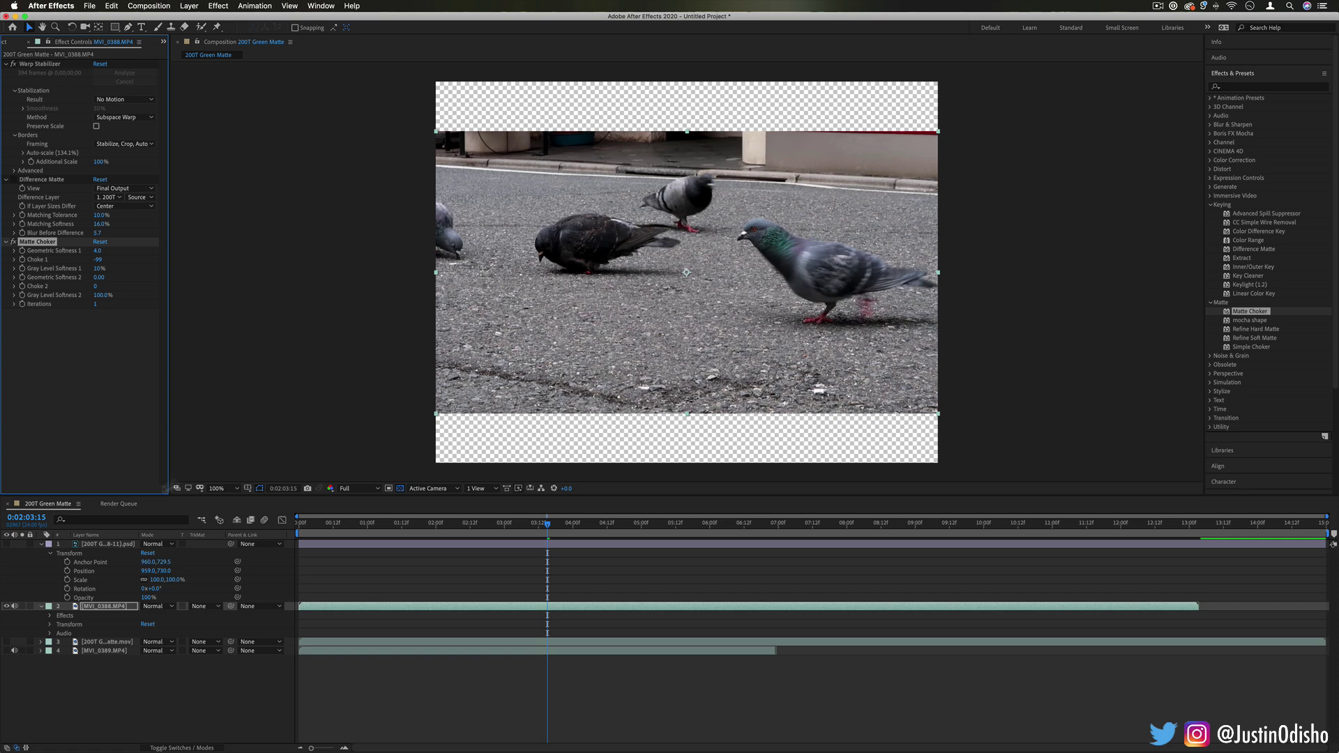
Toggle the empty-street still layer on and off to compare it with the pigeon footage.
{"action": "left_click", "coordinate": [7, 544]}
{"action": "left_click", "coordinate": [7, 544]}
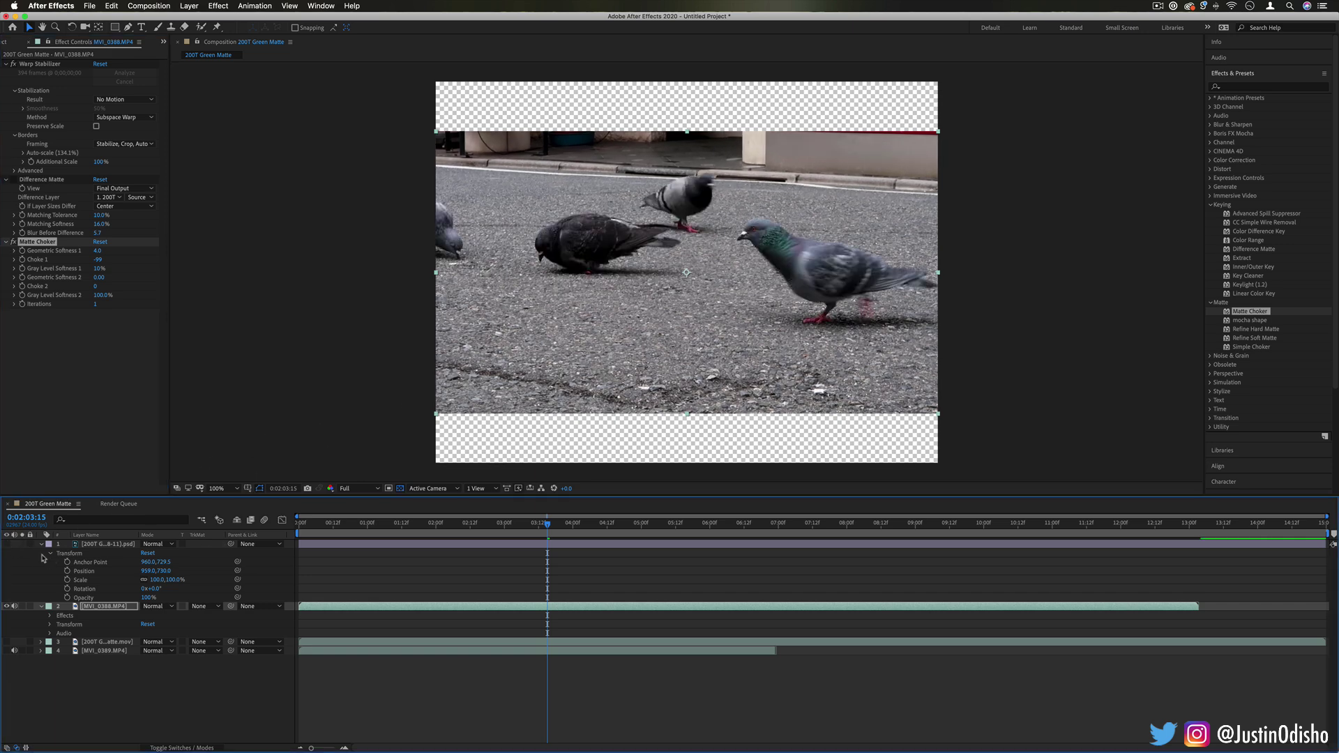
{"action": "left_click", "coordinate": [7, 544]}
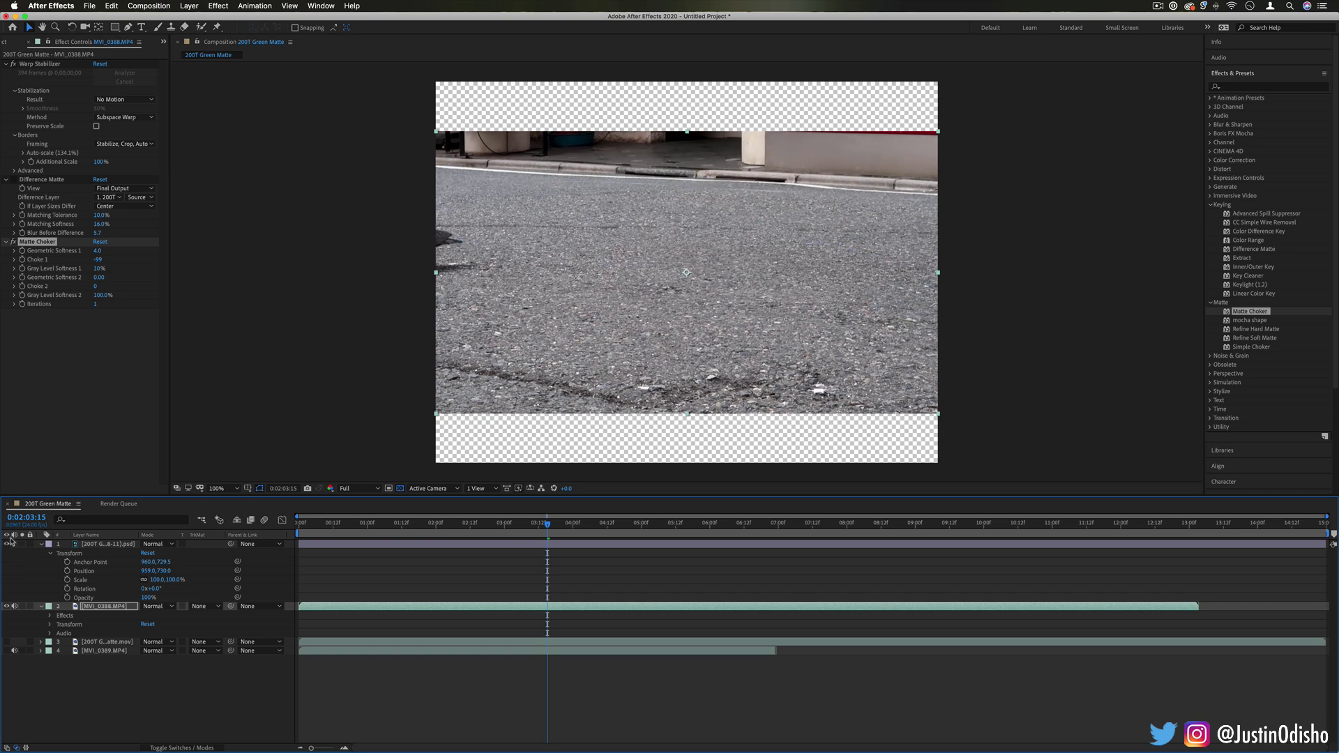
{"action": "left_click", "coordinate": [7, 544]}
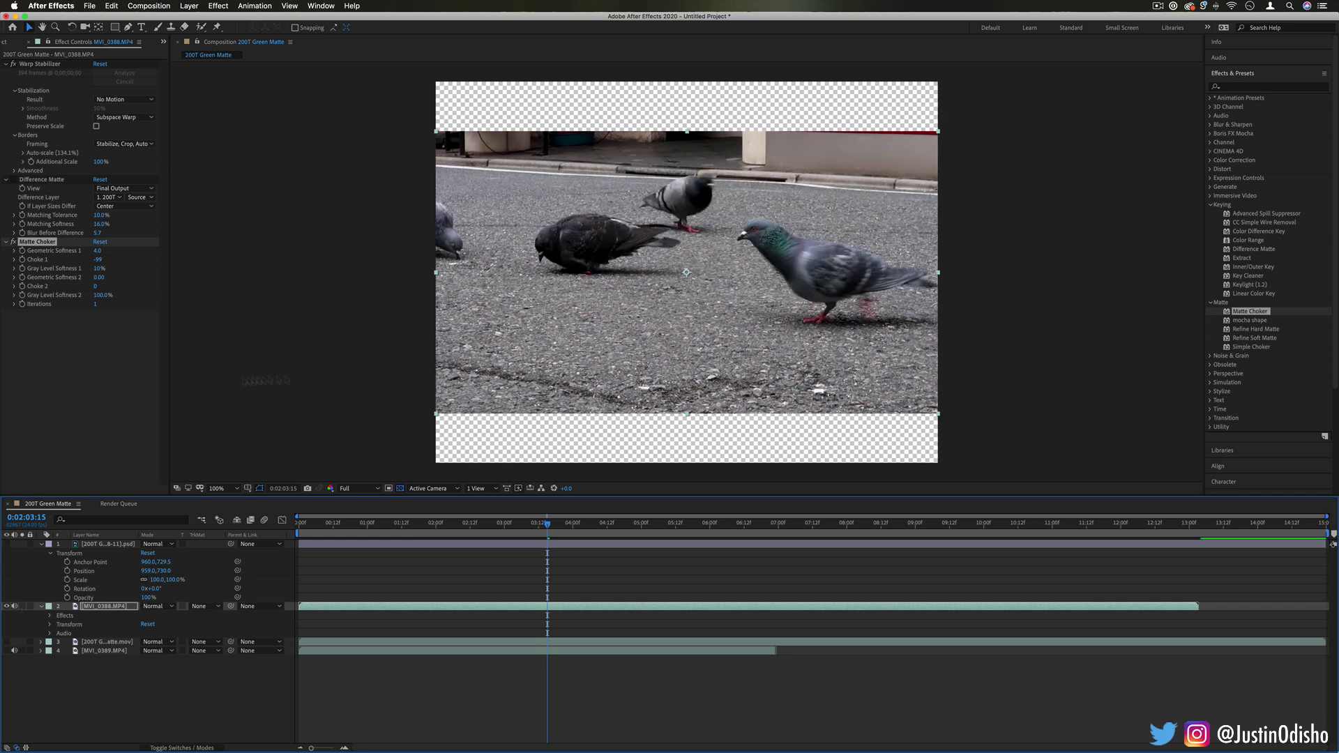